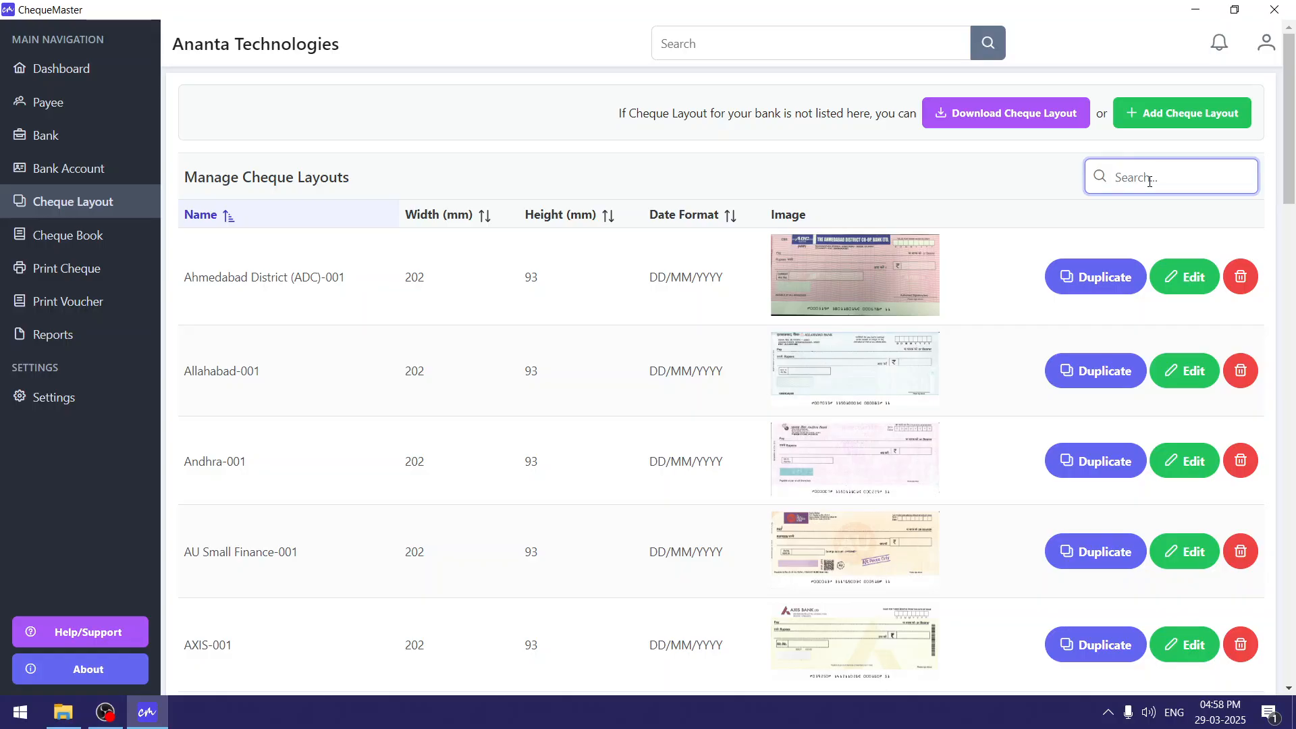
Search the cheque layouts for "hdfc" and view the enlarged cheque image of HDFC (Preferred)-001
type("hdfc")
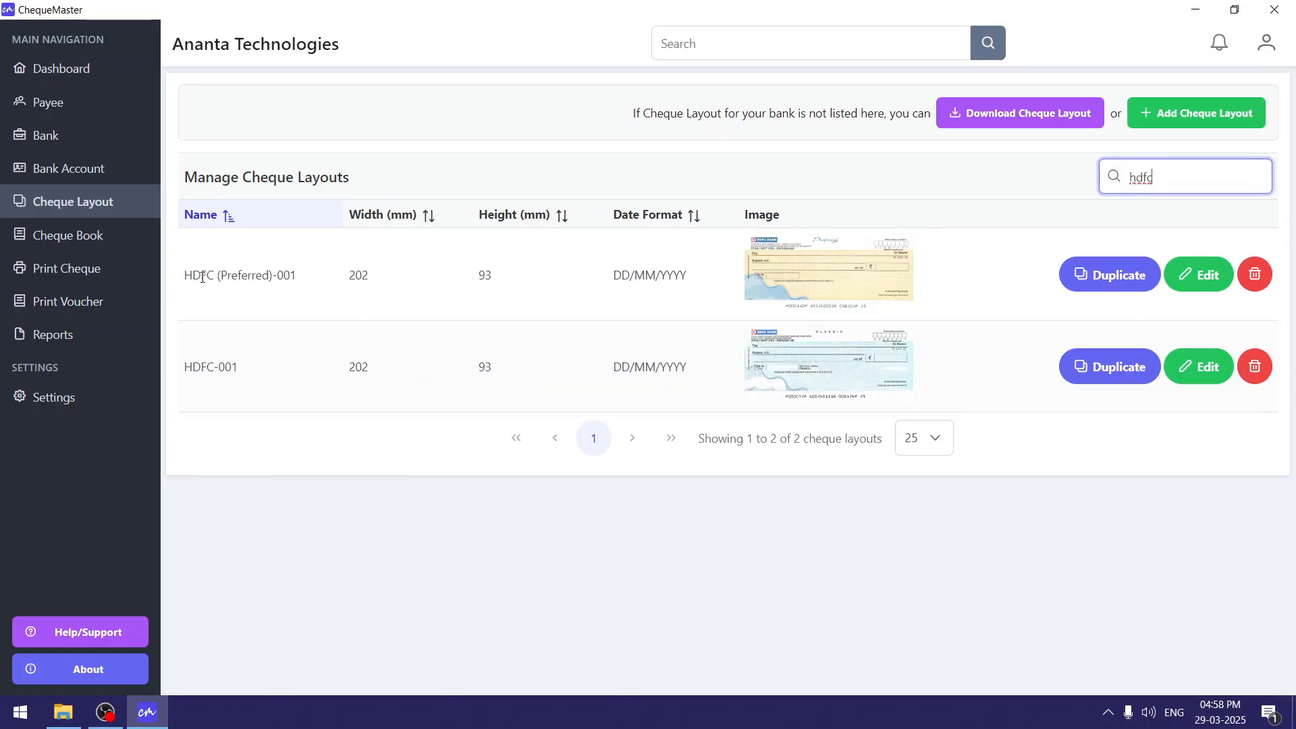
left_click_drag(193, 275, 296, 275)
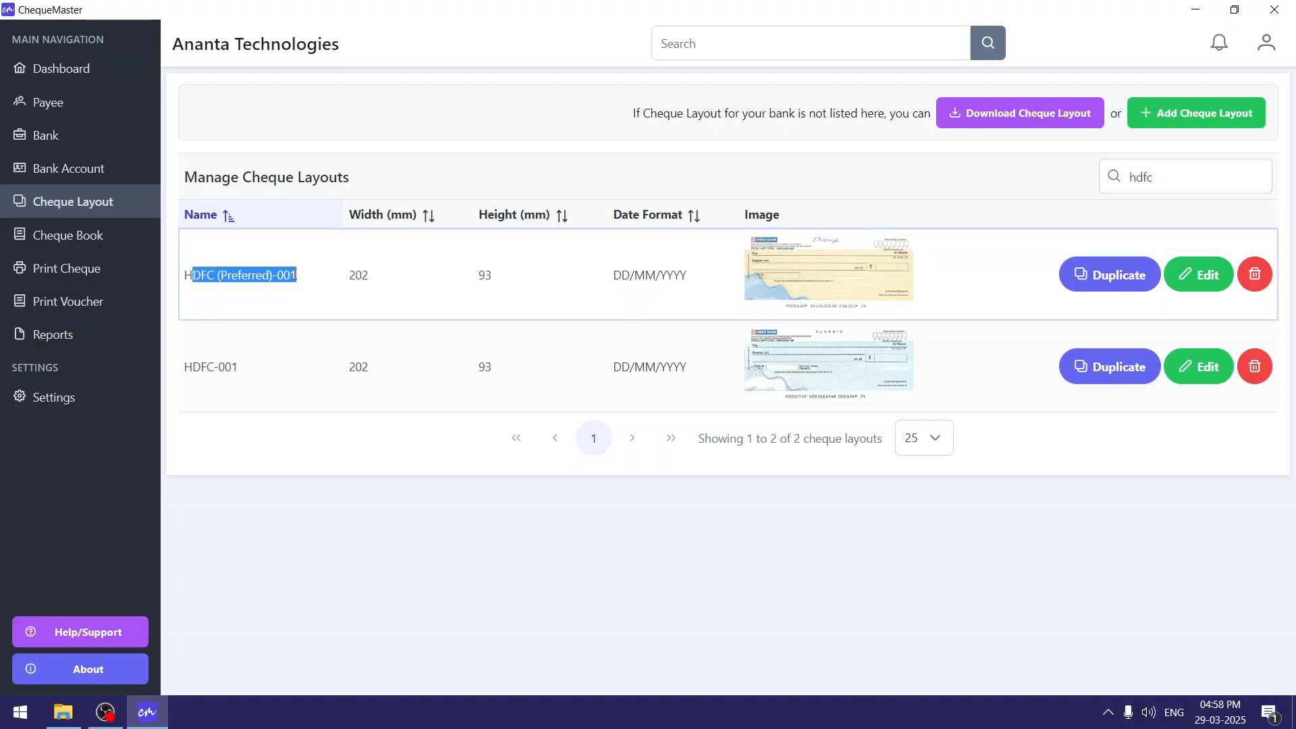
left_click(296, 275)
left_click_drag(202, 276, 297, 282)
left_click(297, 282)
left_click(833, 289)
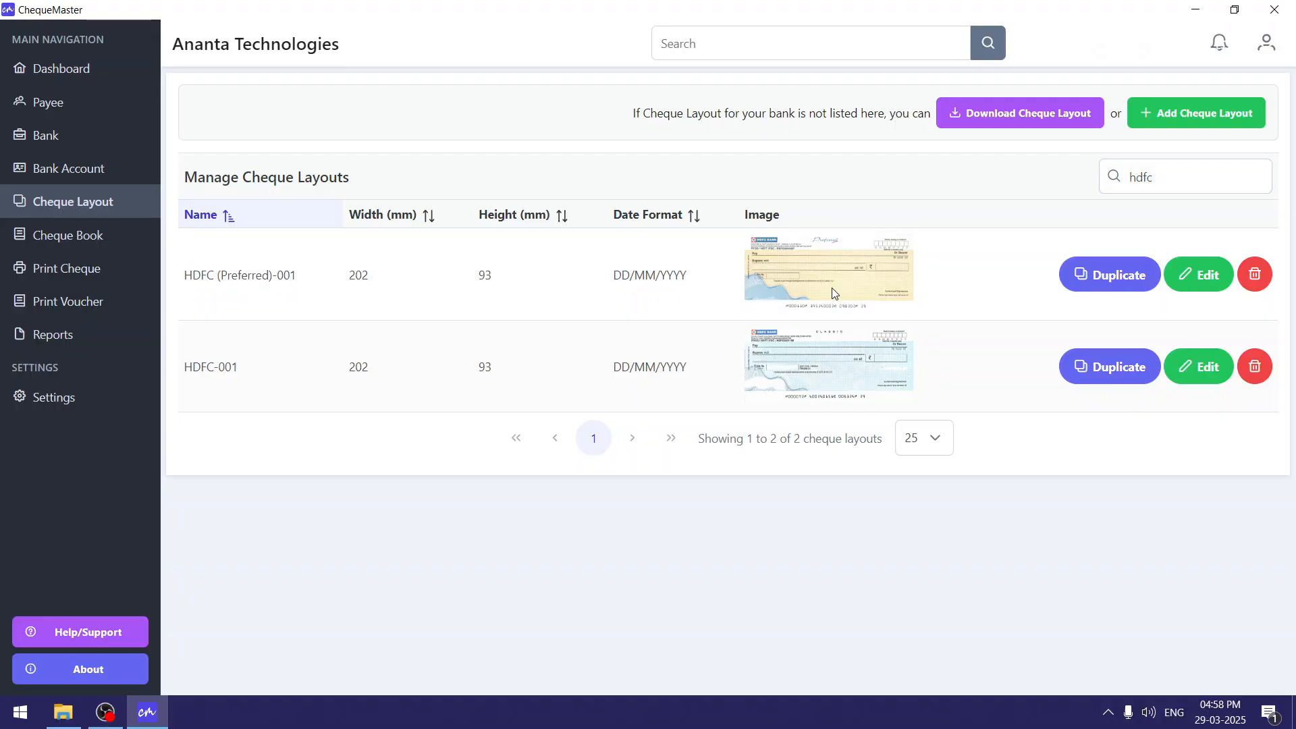
left_click(833, 291)
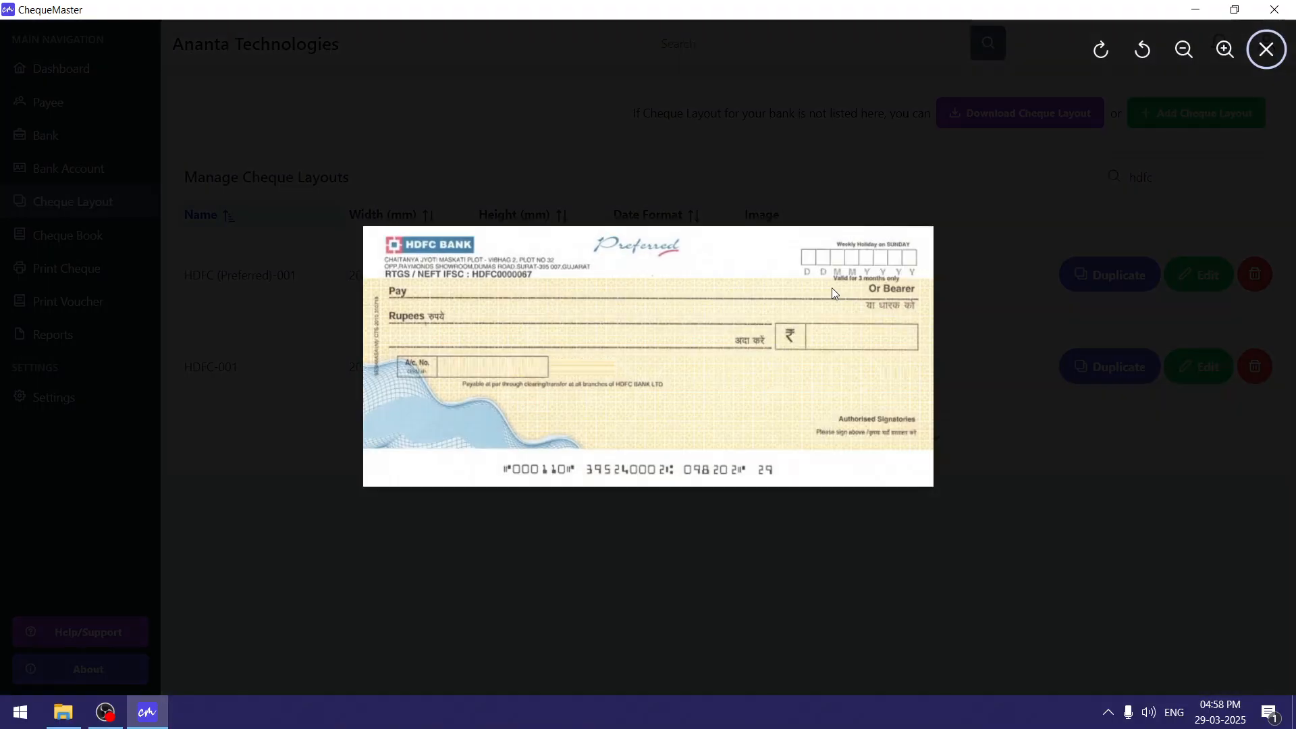
left_click(1008, 550)
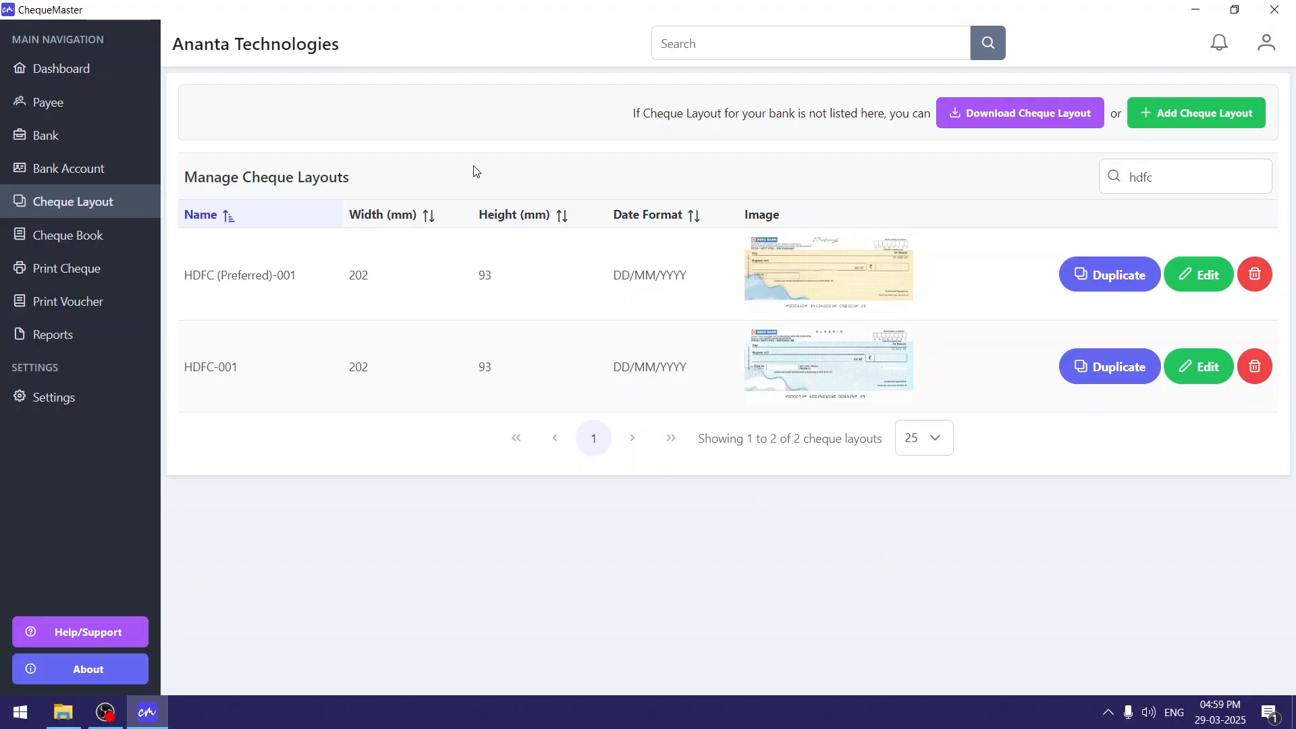
View the HDFC-Preferred cheque scan on the desktop, close it, and return to ChequeMaster
left_click(1195, 11)
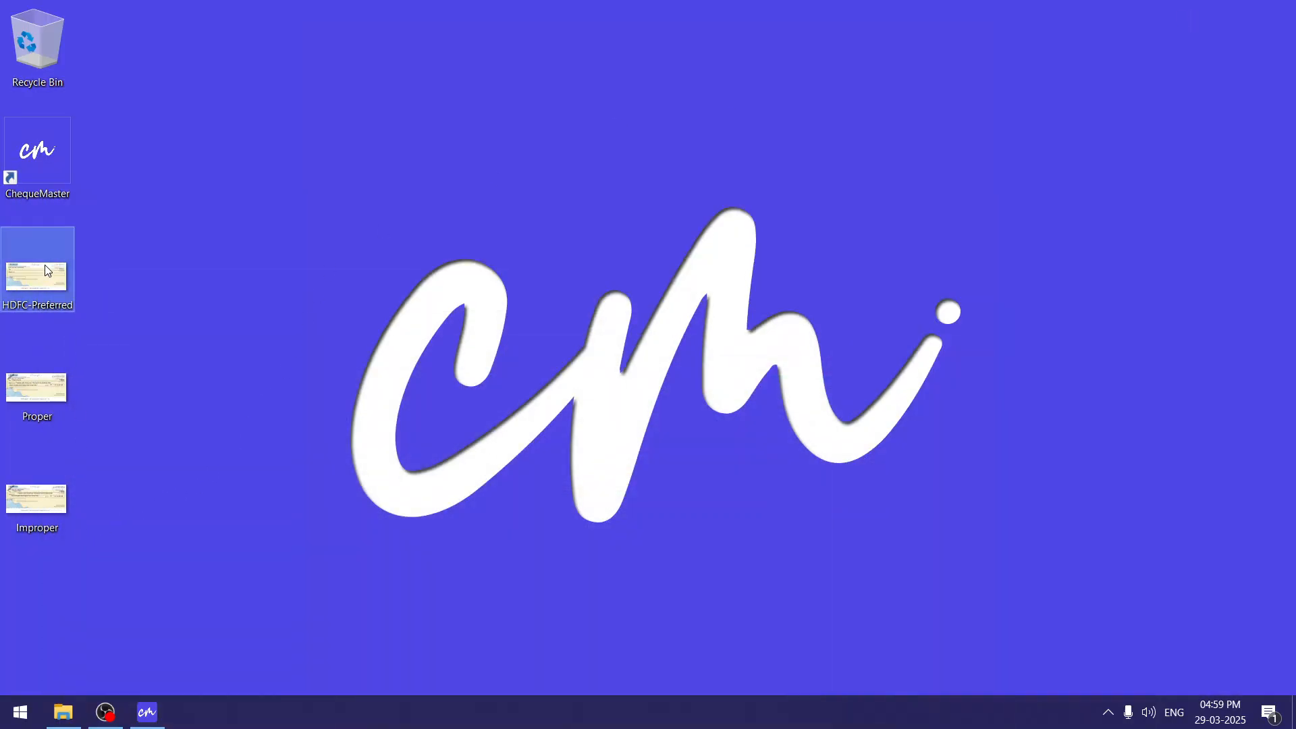
double_click(44, 270)
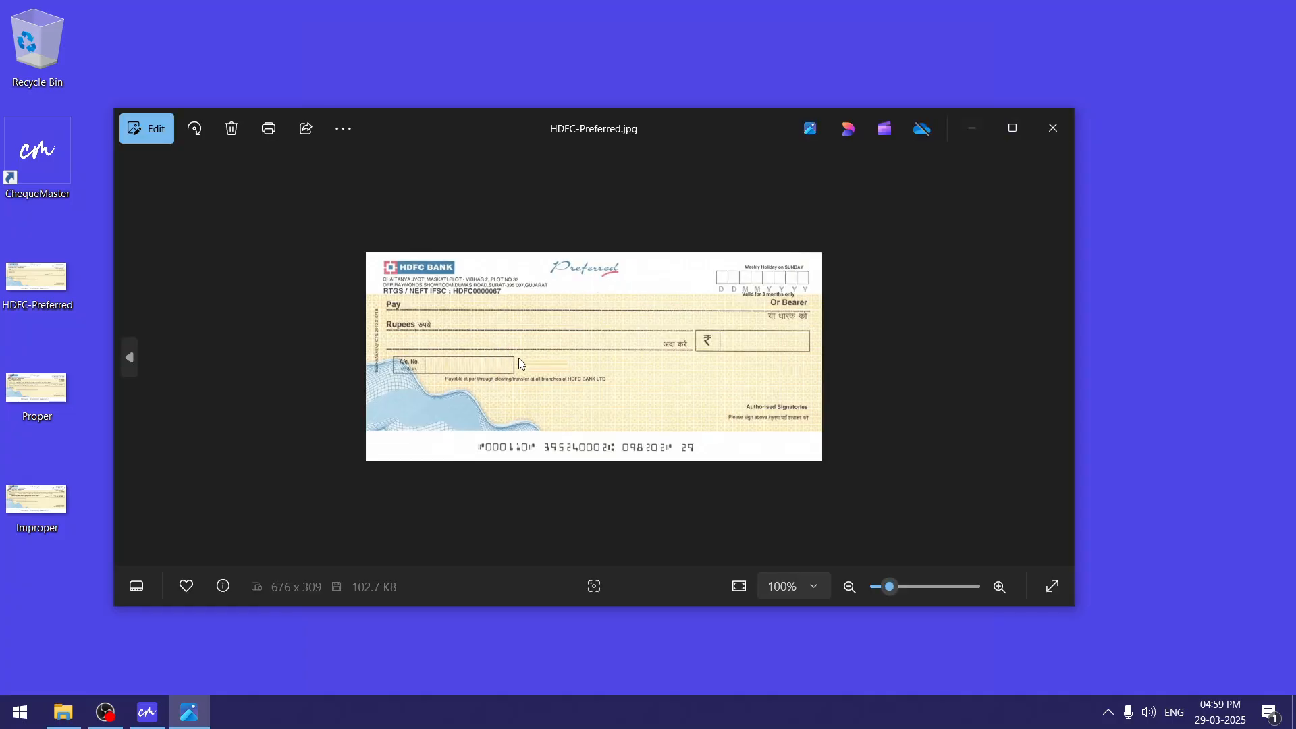
scroll(518, 362, "up", 1)
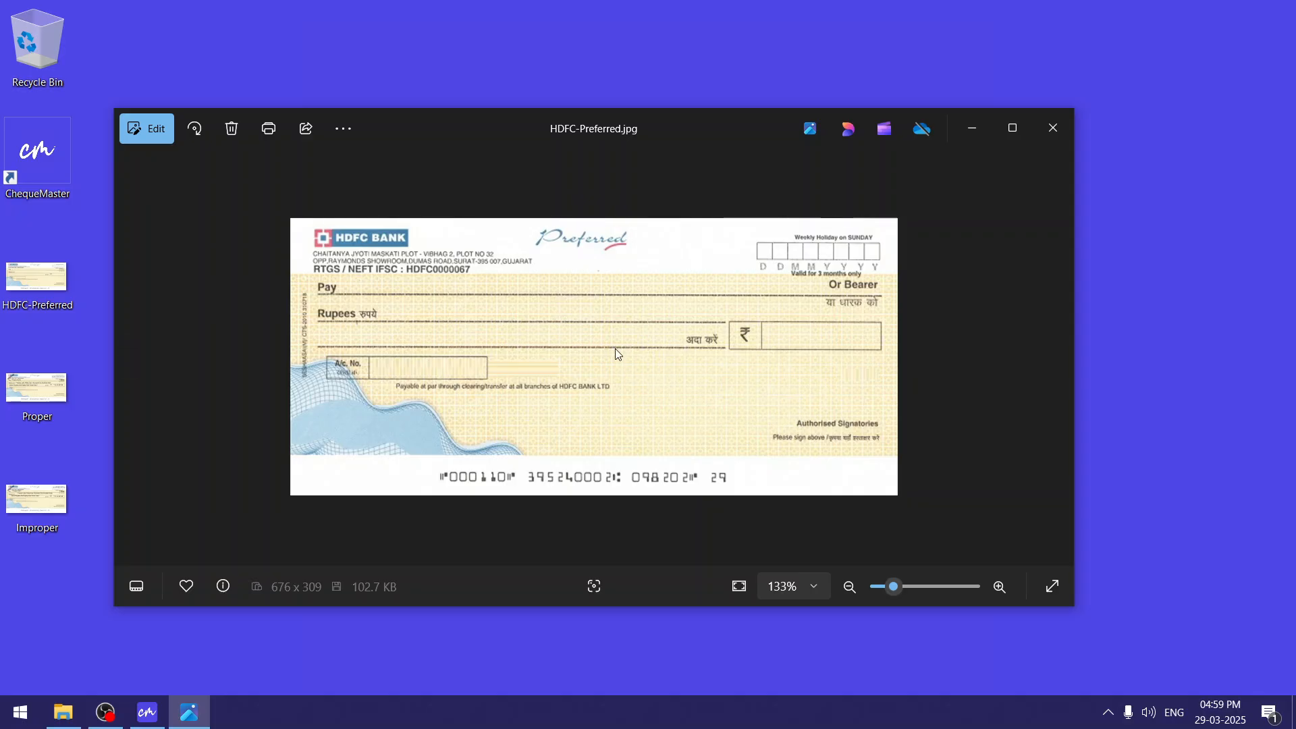
left_click(1061, 125)
left_click(161, 714)
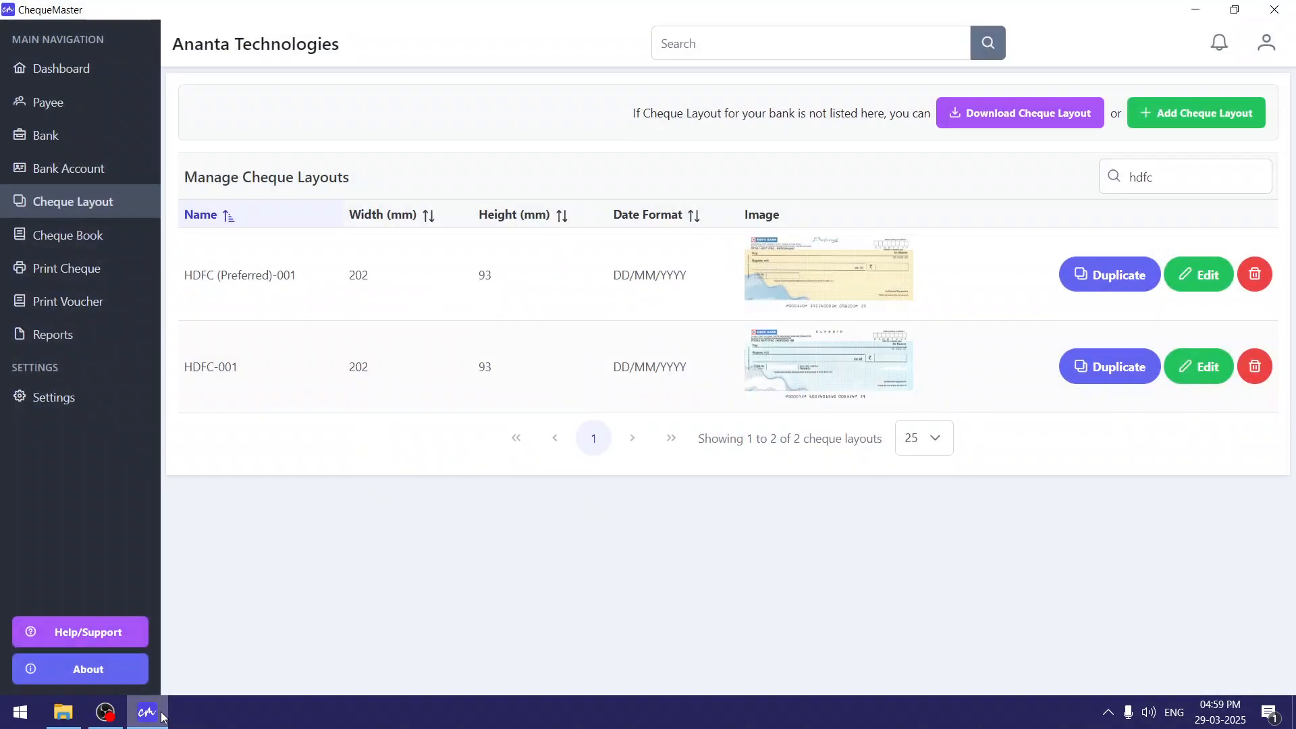
Create a new cheque layout named "HDFC Preferred - 002"
left_click(1209, 121)
left_click(550, 335)
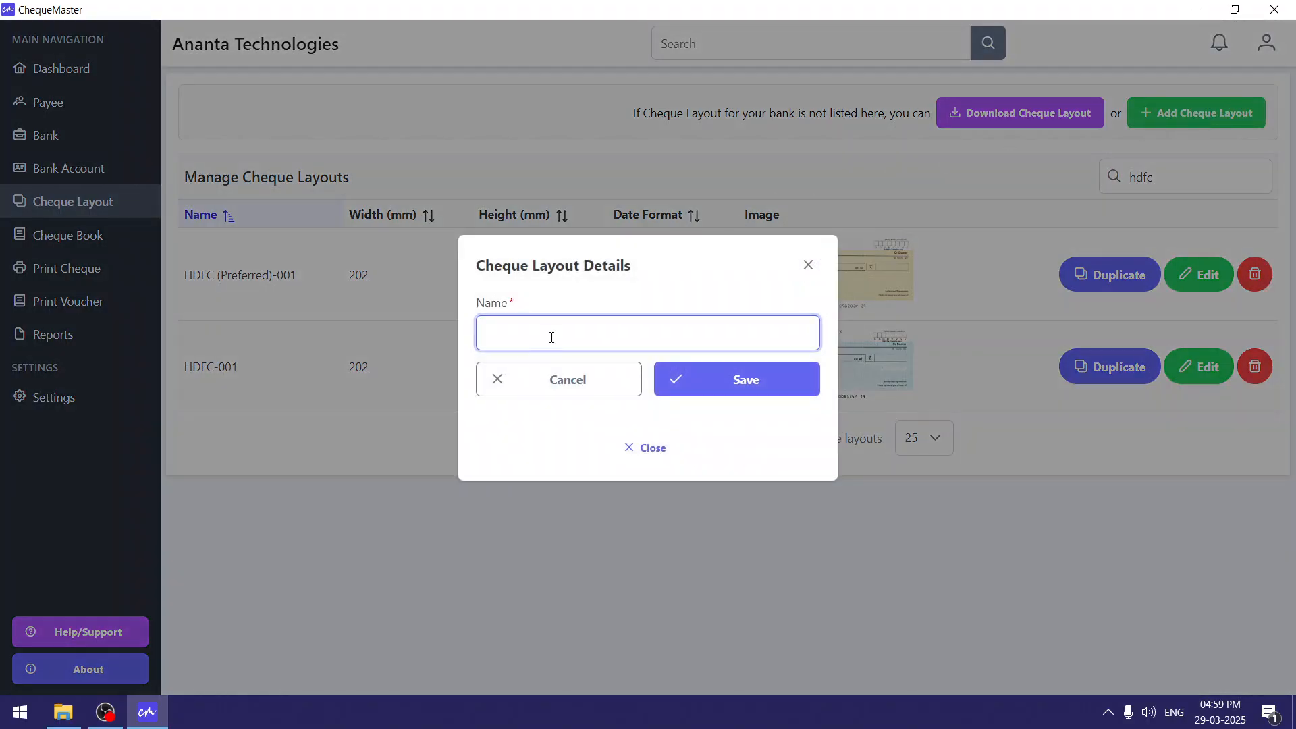
type("HDFC Pre")
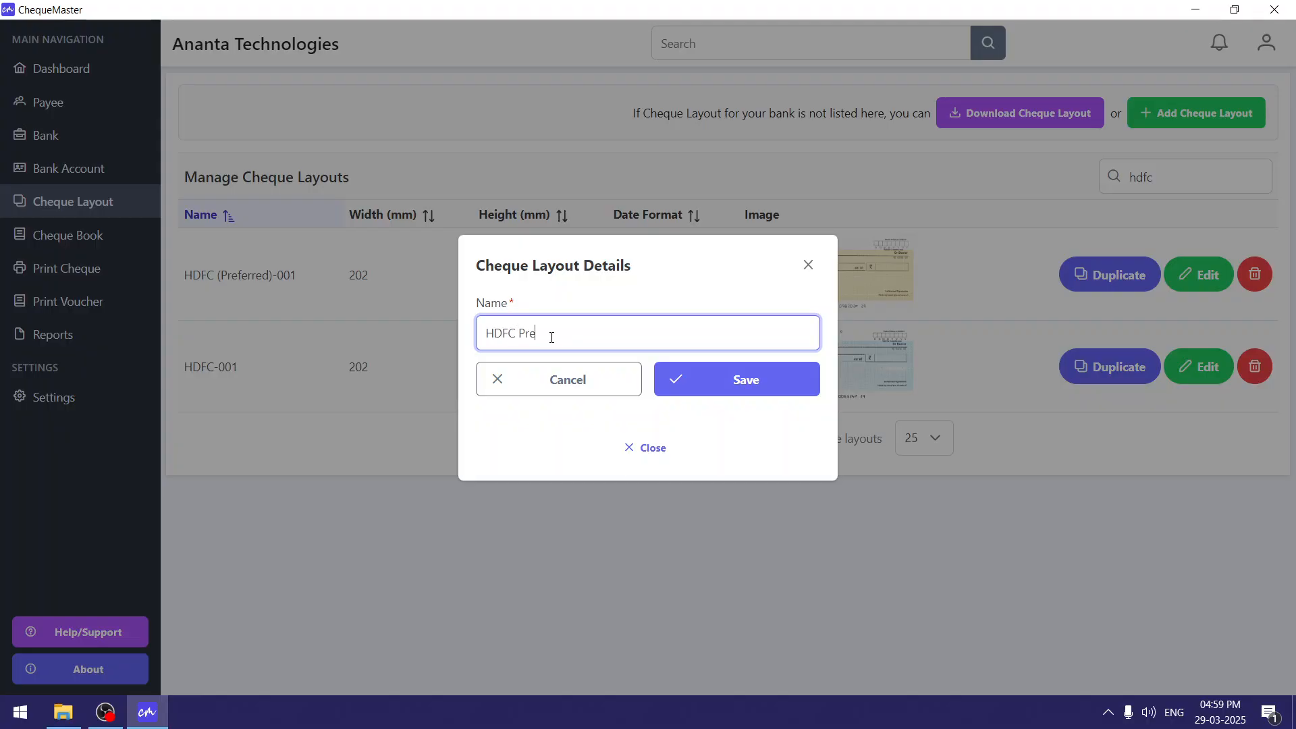
type("ferred - 002")
left_click(721, 379)
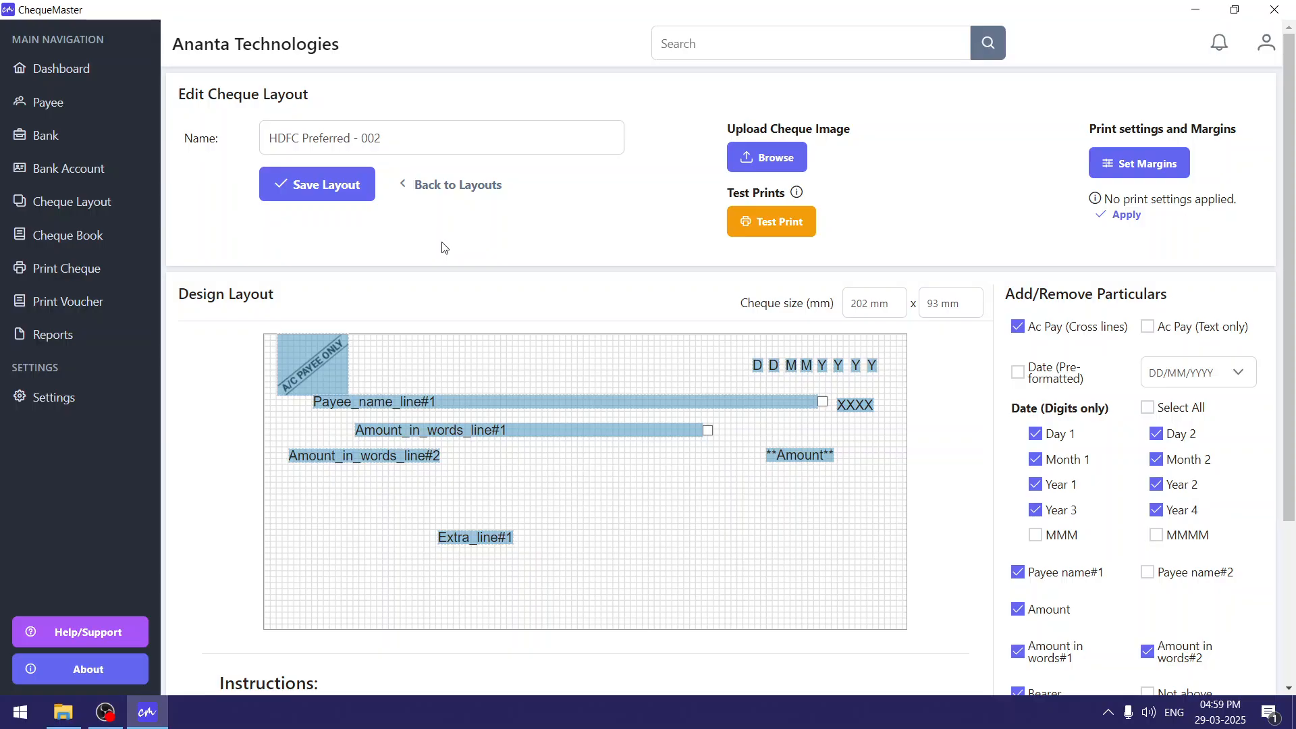
left_click_drag(420, 133, 242, 140)
left_click(454, 141)
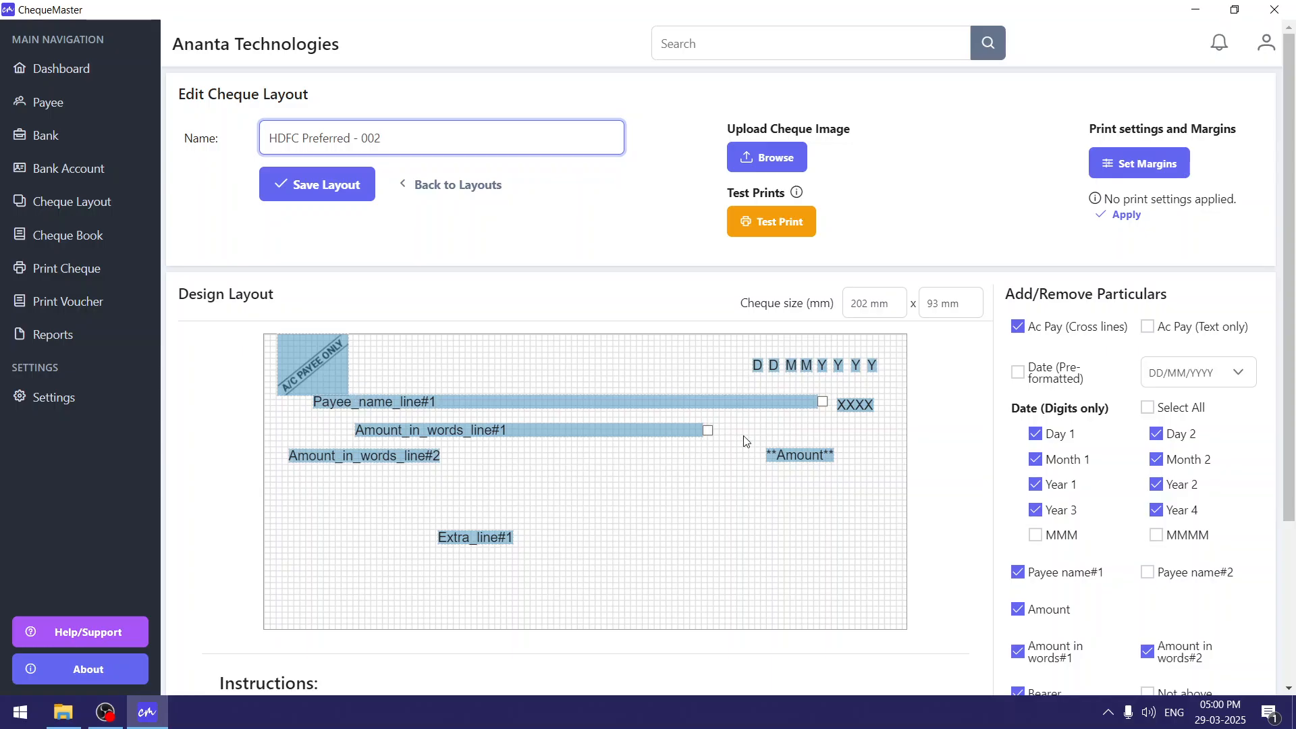
left_click(764, 223)
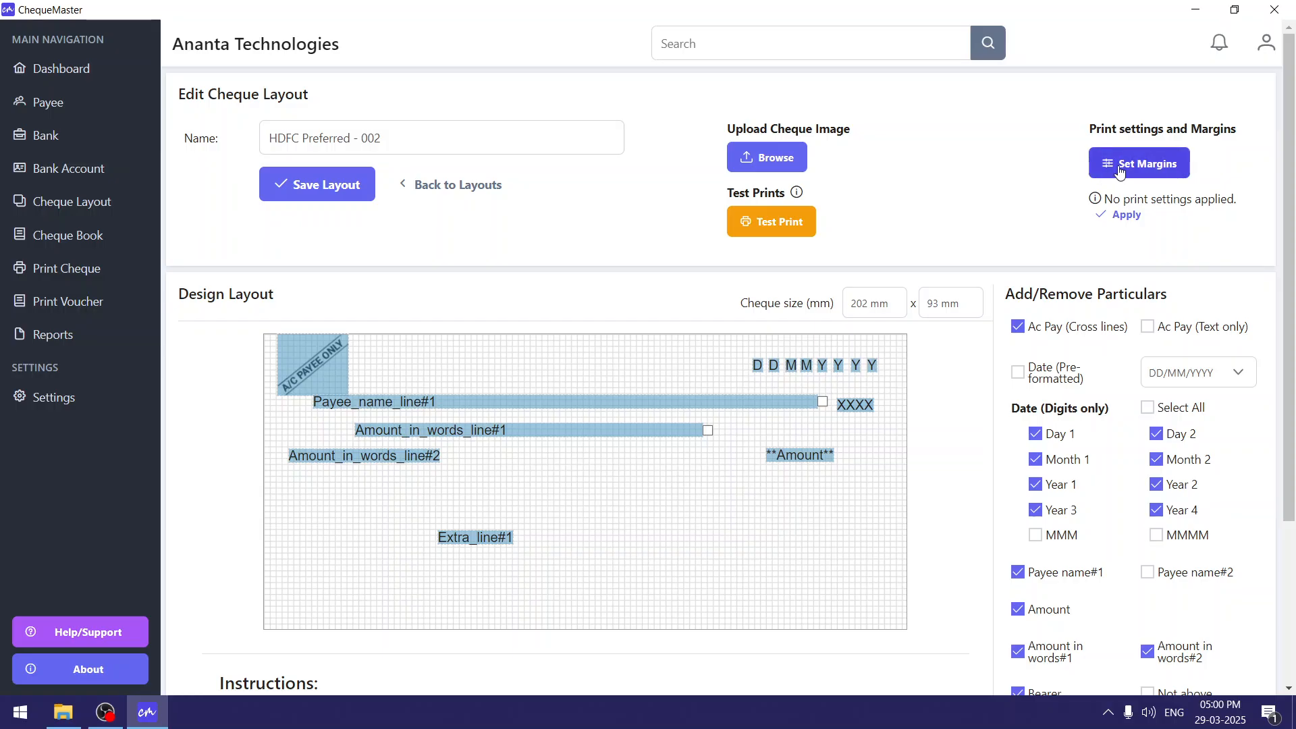
left_click(1104, 164)
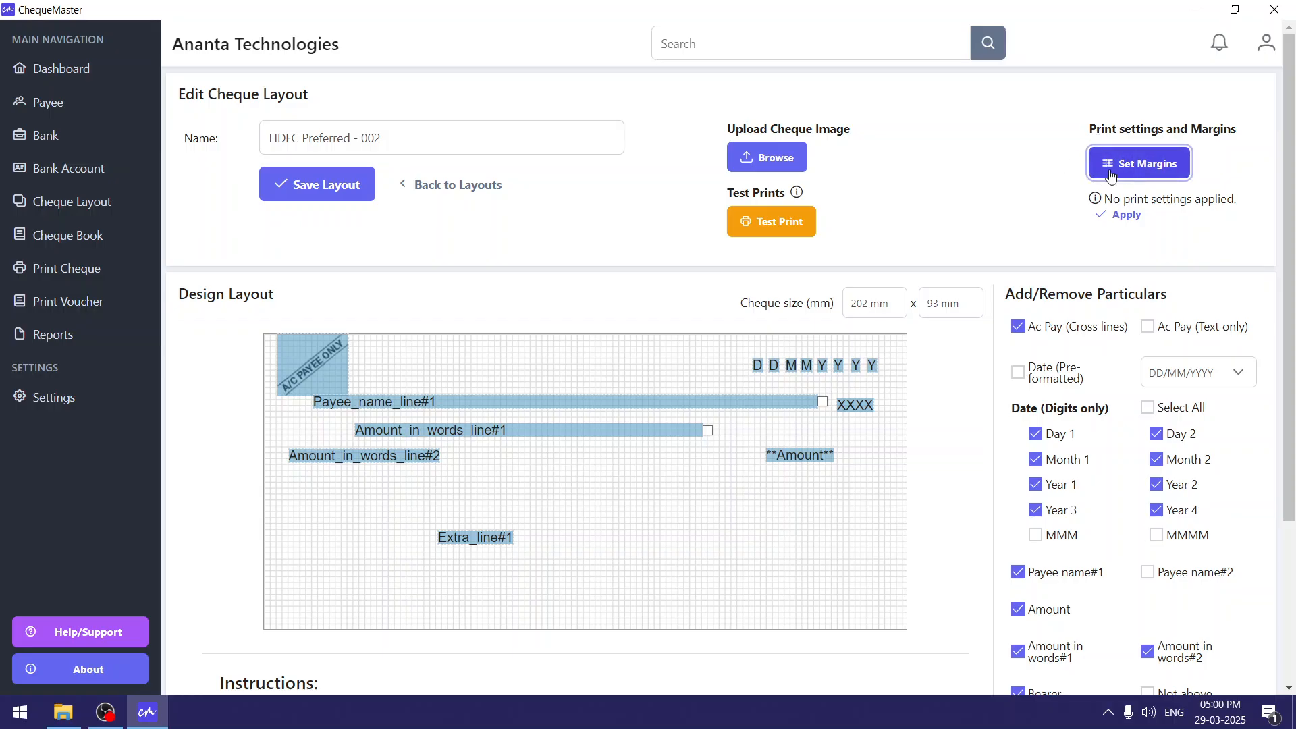
scroll(1030, 216, "down", 2)
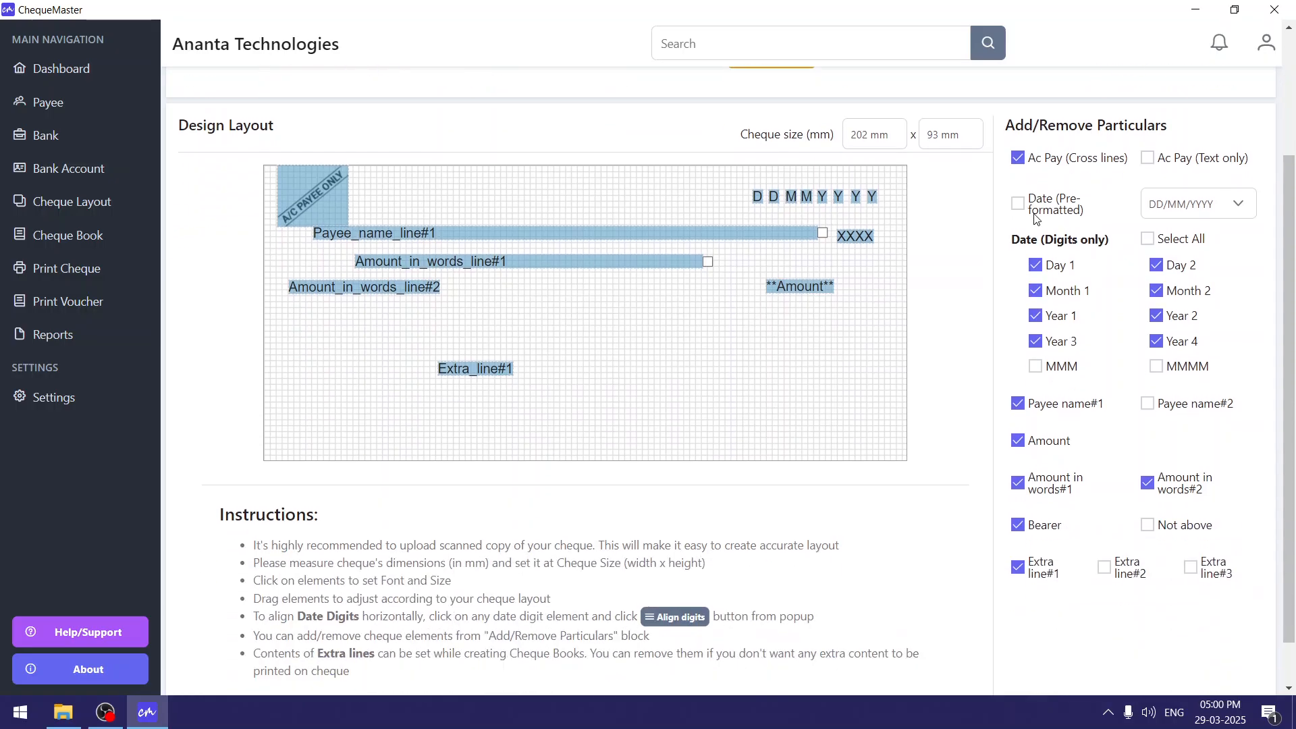
scroll(861, 356, "up", 2)
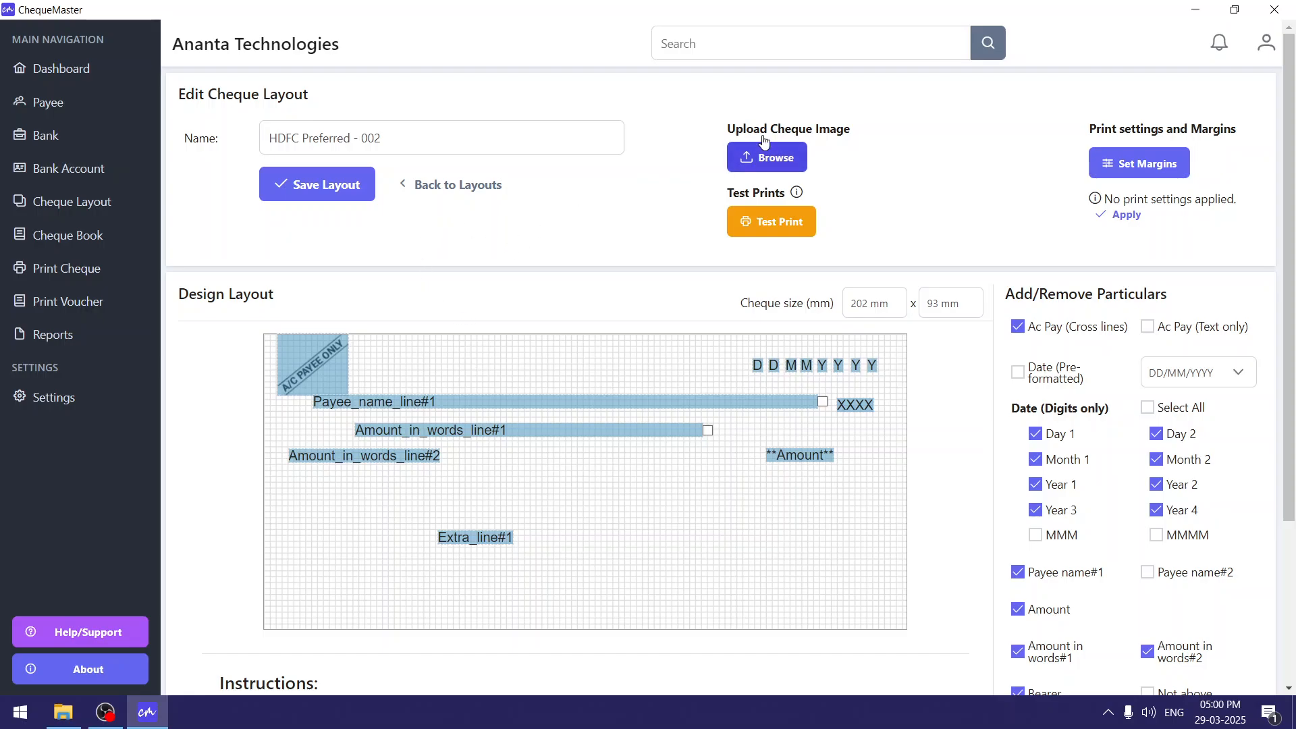
Upload the HDFC-Preferred image from the Desktop as the layout's cheque image
left_click(795, 160)
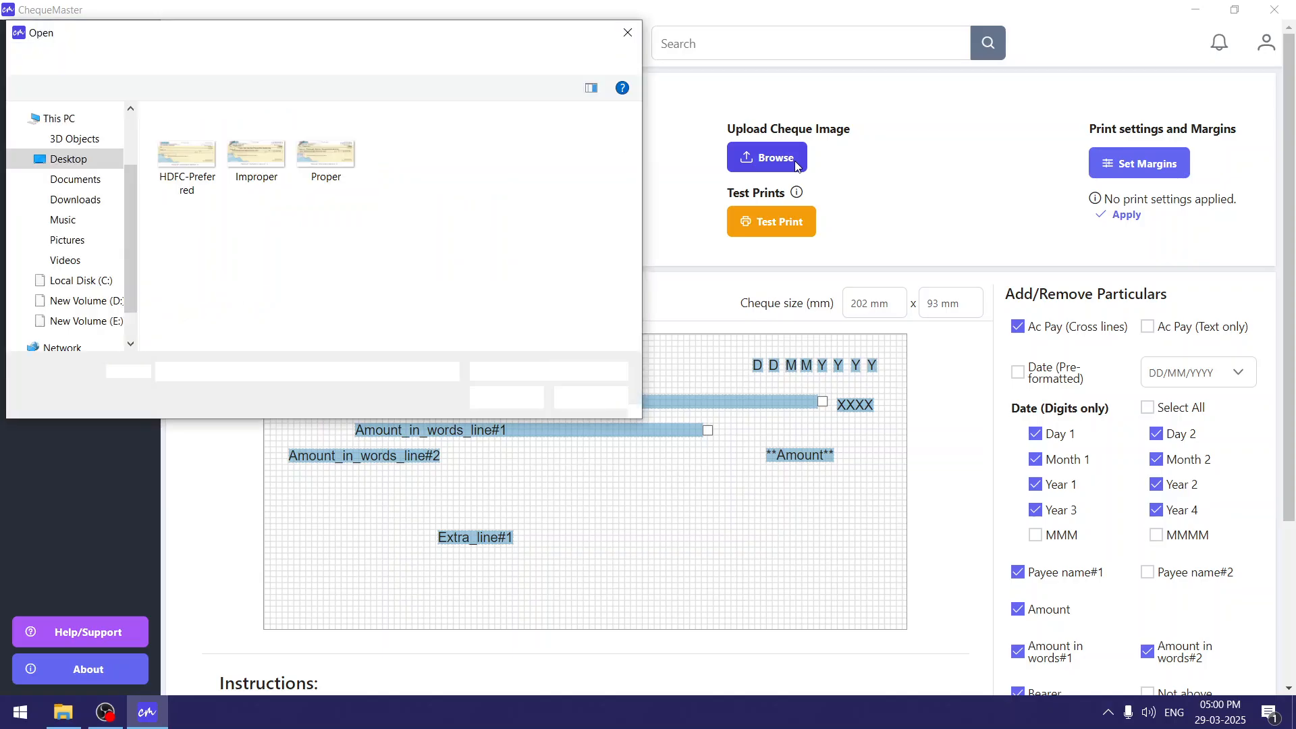
left_click(196, 176)
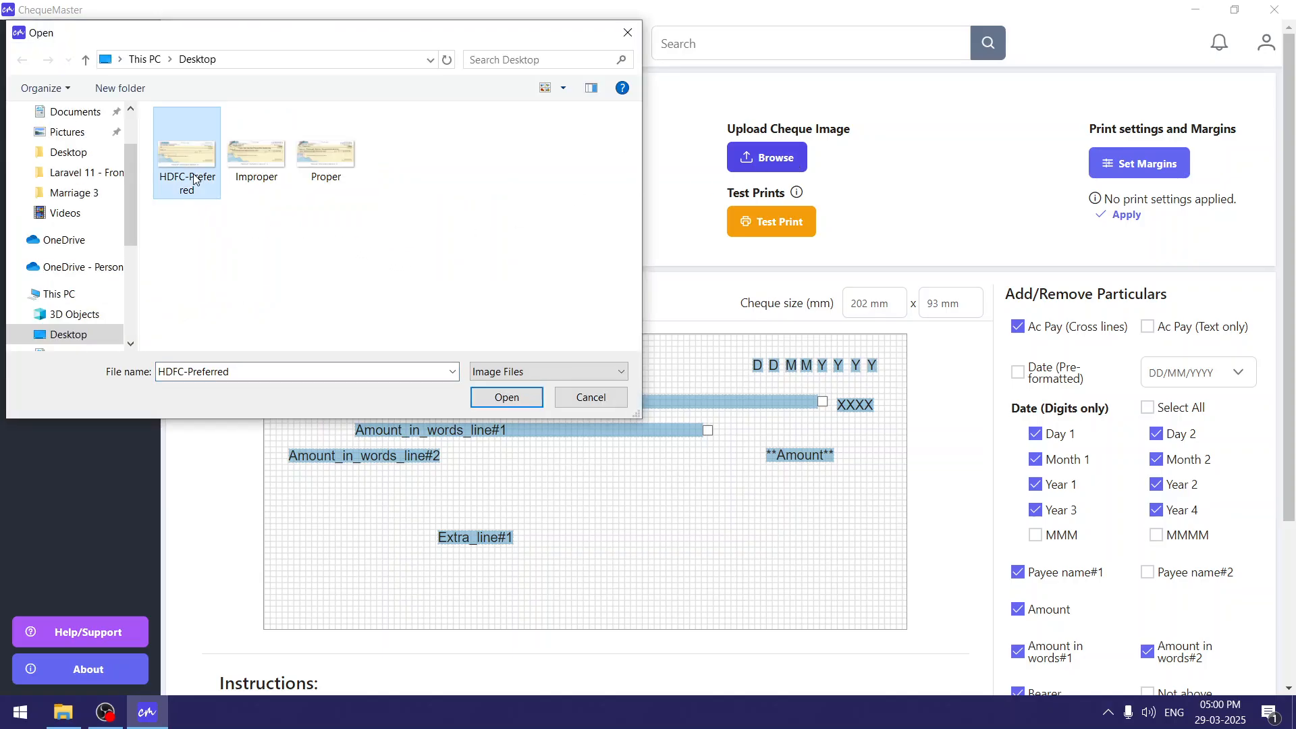
left_click(528, 397)
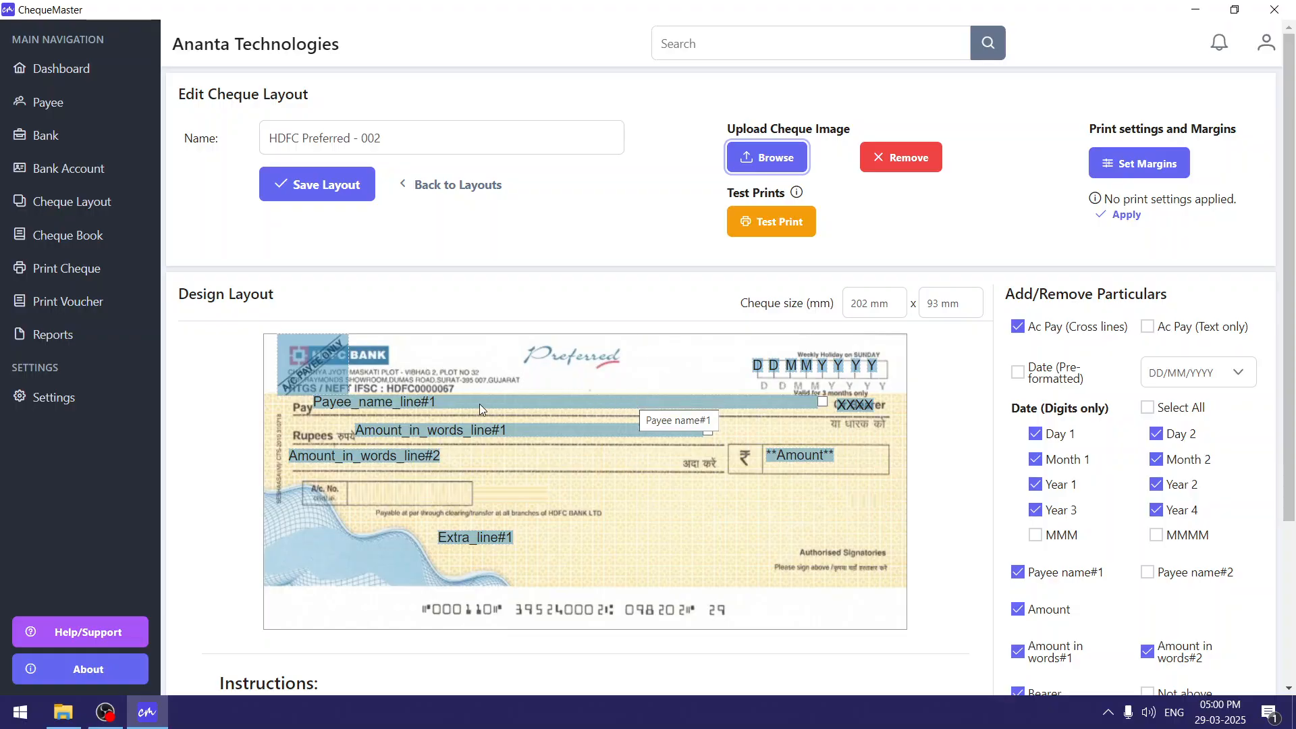
Align the payee name, amount-in-words and amount fields with their printed spaces on the cheque, shortening the payee line to about 150 mm
left_click_drag(479, 403, 489, 407)
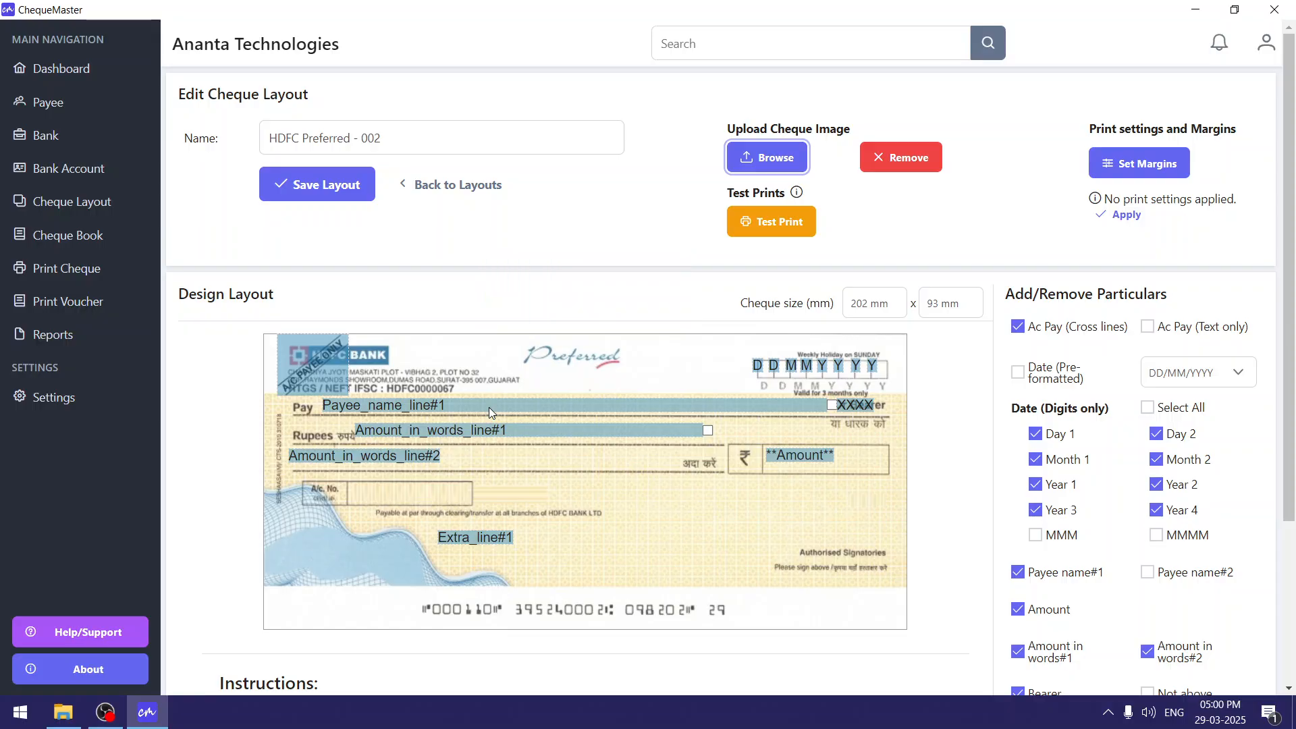
left_click_drag(832, 406, 807, 415)
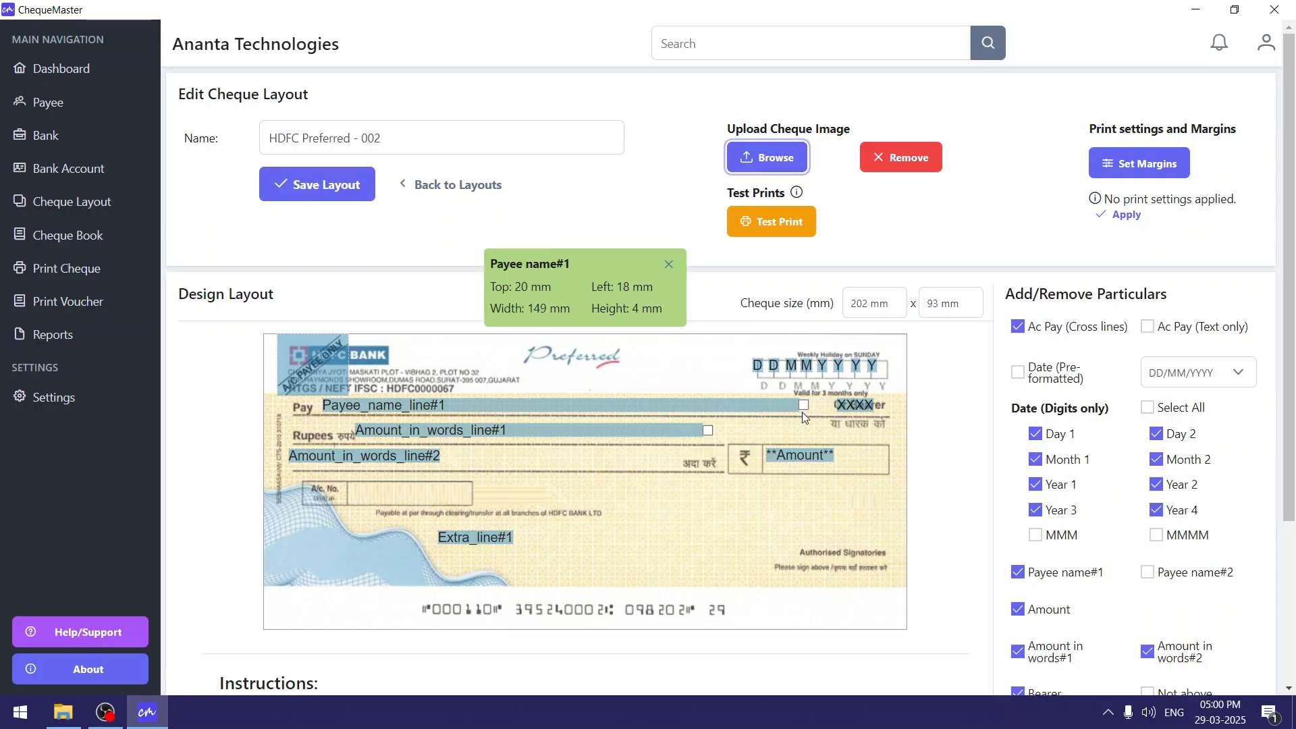
left_click_drag(388, 428, 398, 465)
left_click_drag(799, 457, 806, 461)
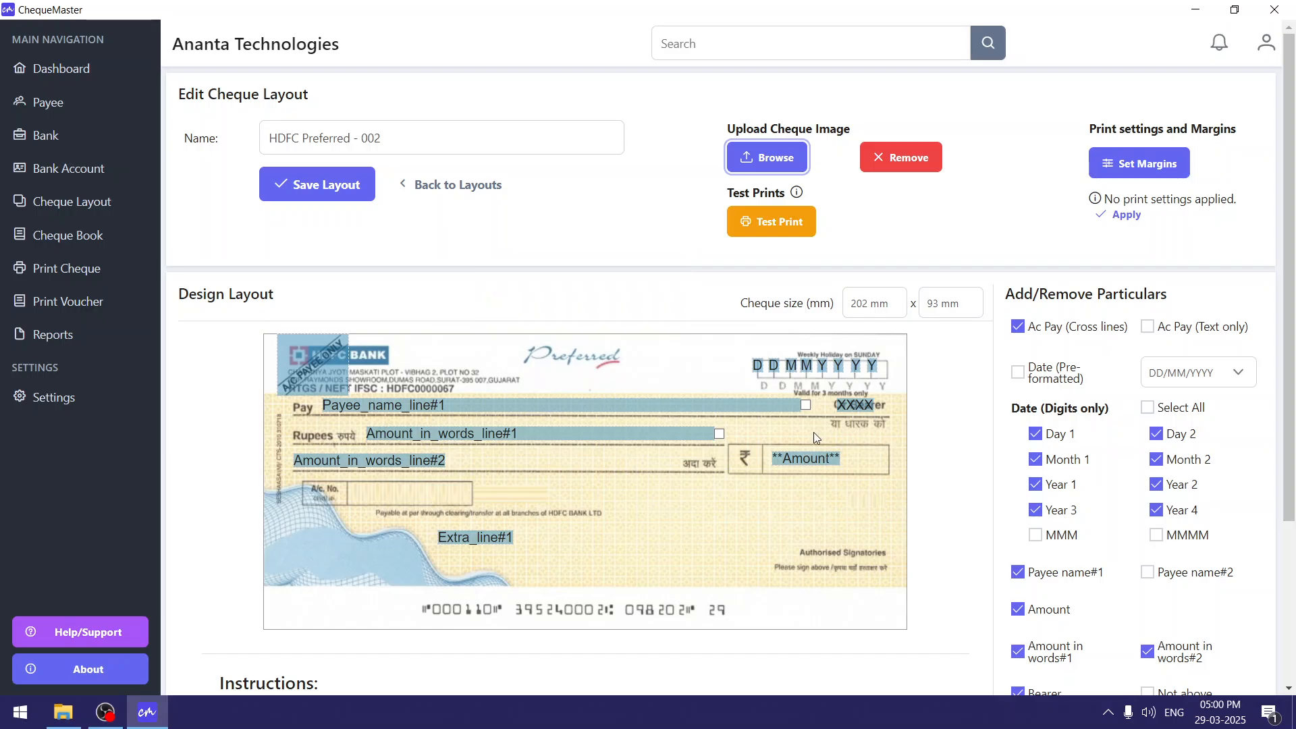
Place the date digits inside their printed boxes and align them horizontally with Align digits
left_click_drag(873, 370, 764, 369)
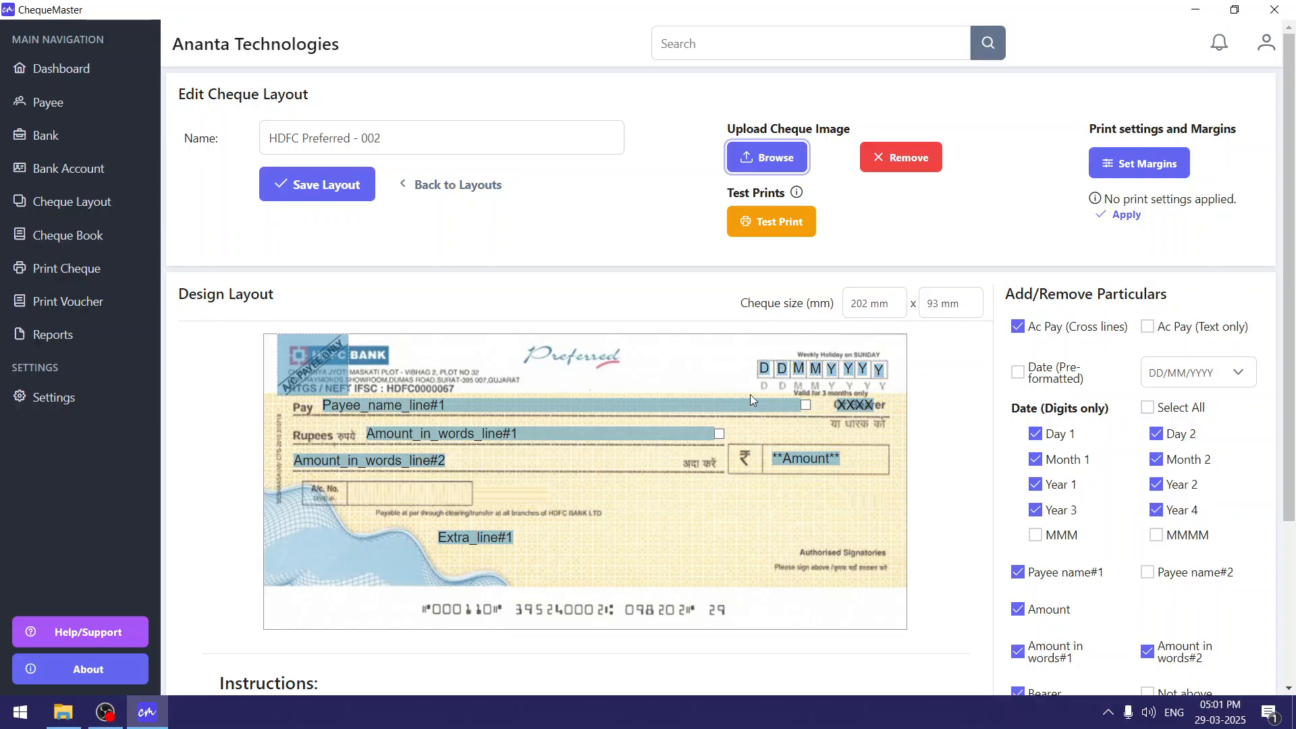
double_click(781, 369)
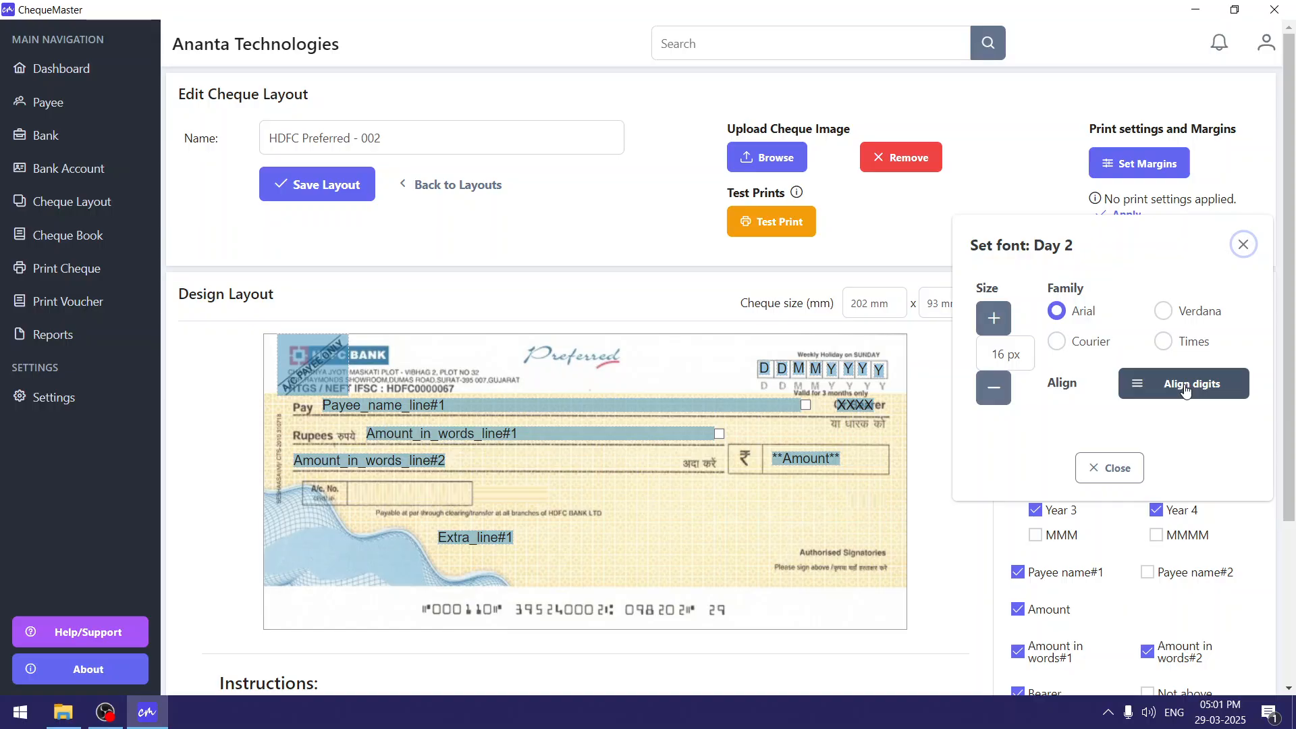
left_click(1128, 393)
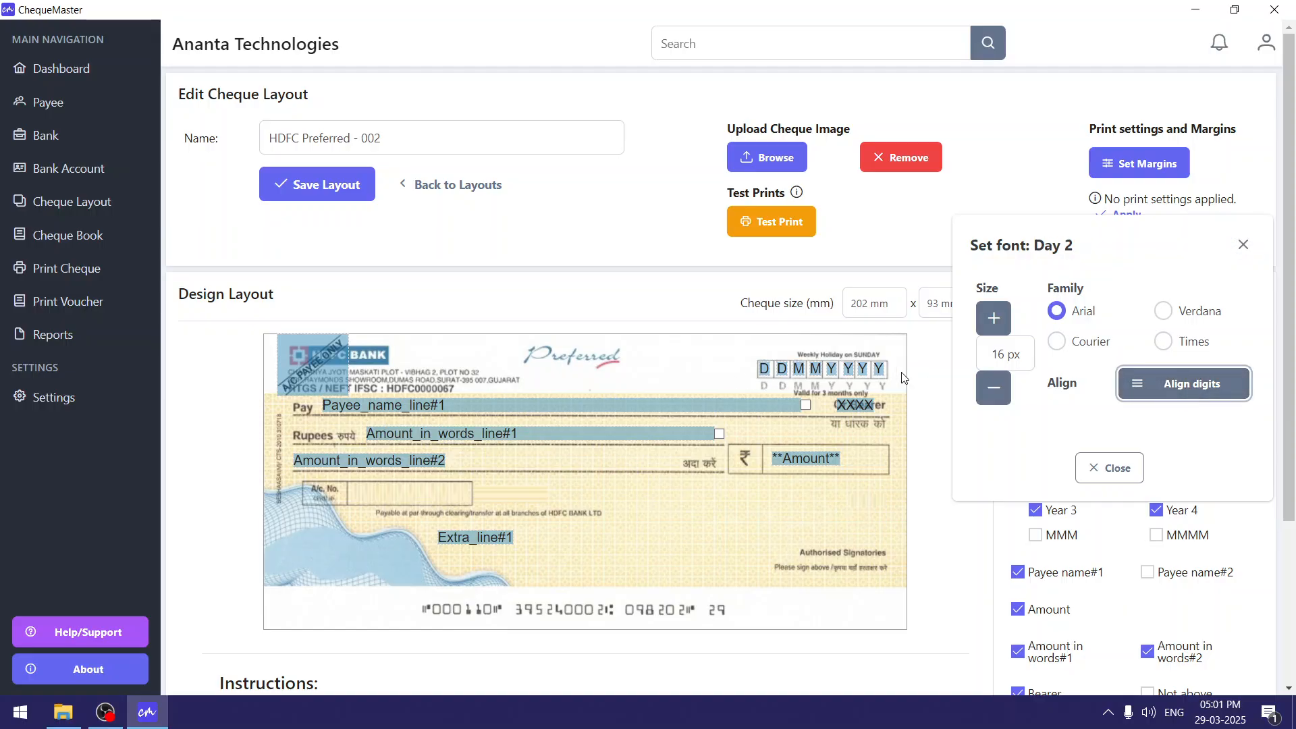
left_click(1114, 474)
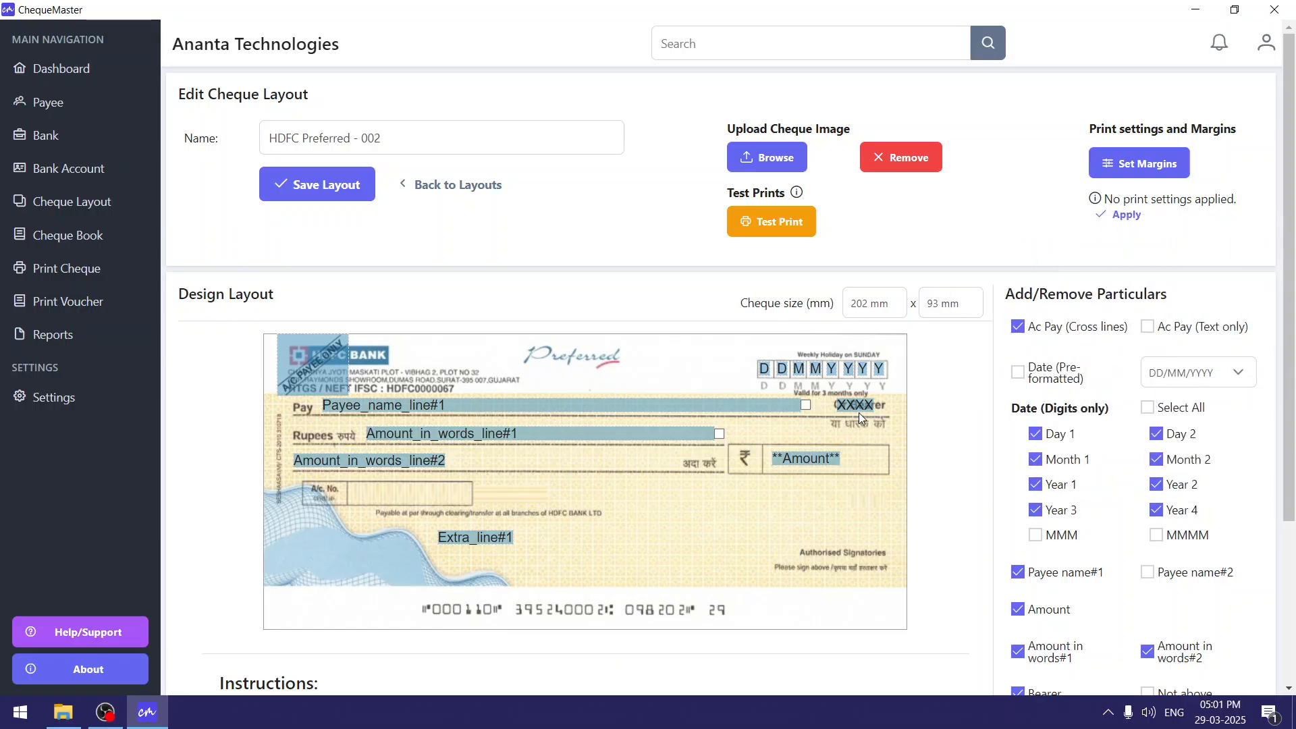
Move the XXXX strike-out over the printed word "Bearer" and shift Extra_line#1 slightly to the right
left_click_drag(859, 416, 867, 417)
left_click_drag(484, 539, 510, 542)
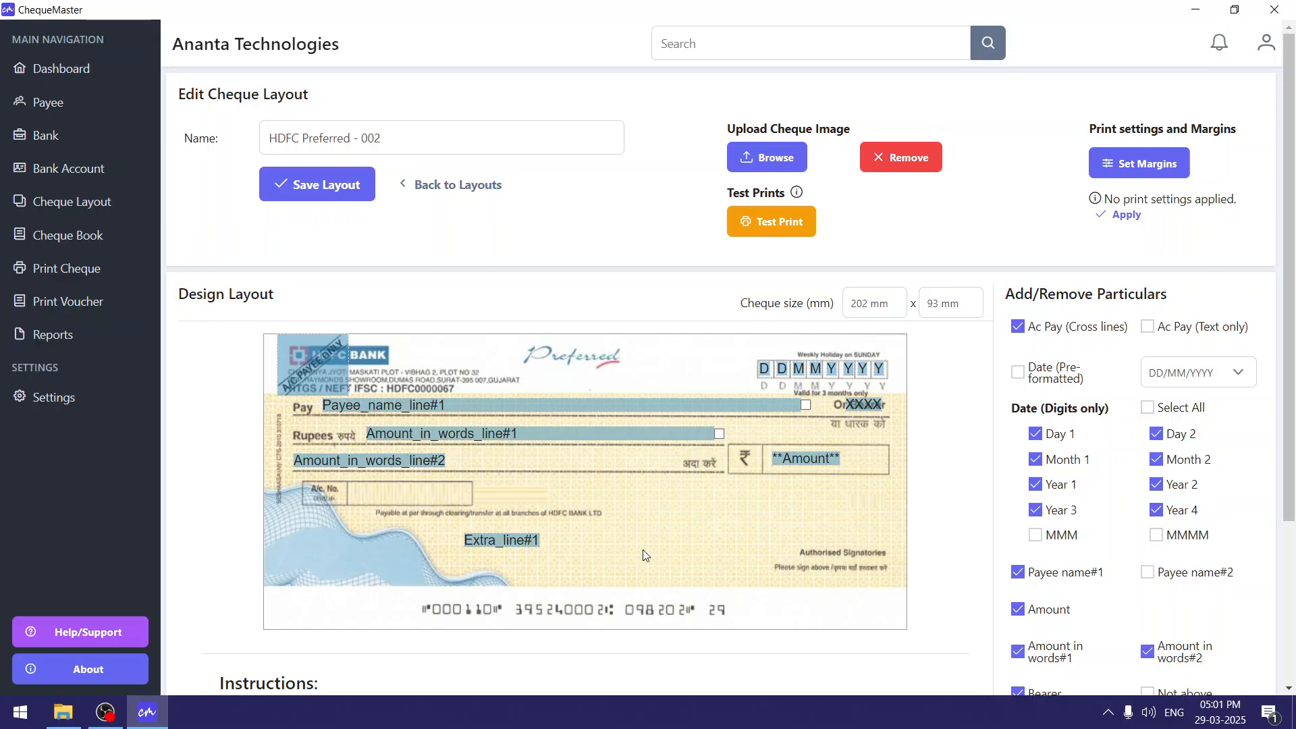
Remove Extra line#1 from the cheque layout's particulars
left_click_drag(1005, 301, 1165, 292)
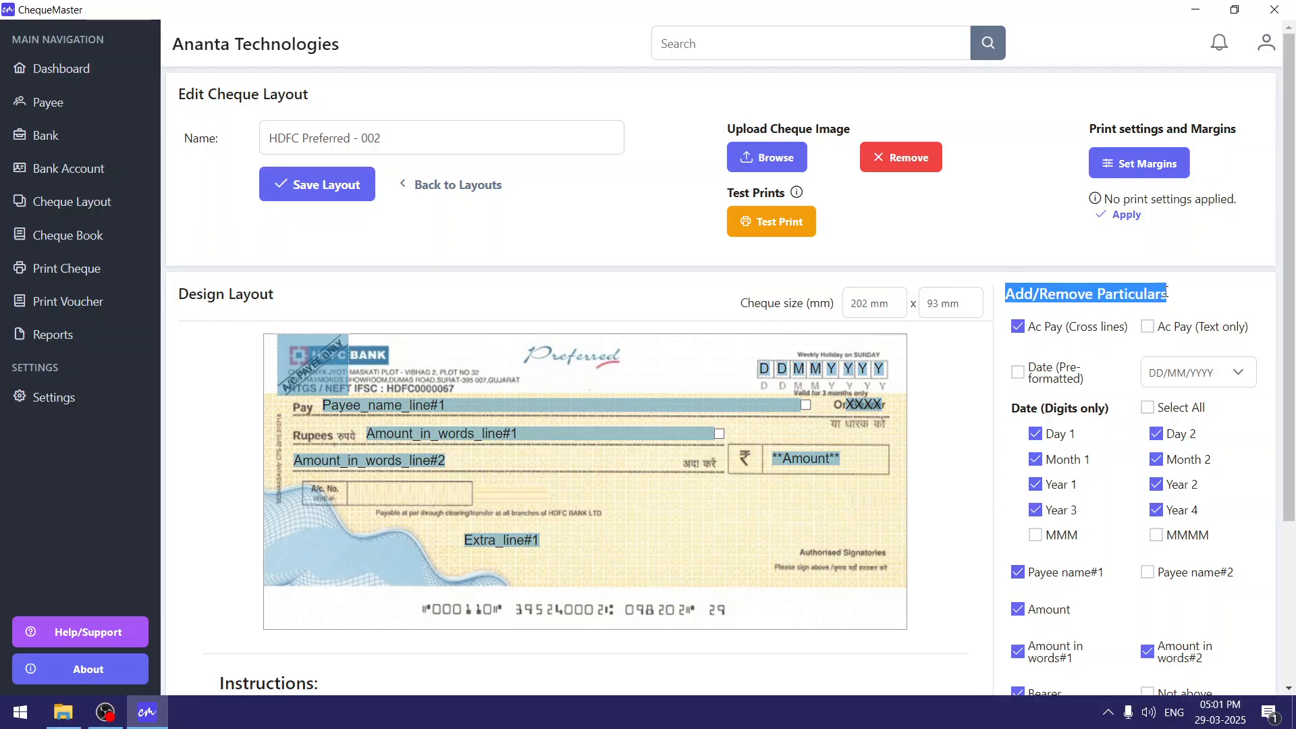
left_click(1166, 292)
scroll(1107, 378, "down", 3)
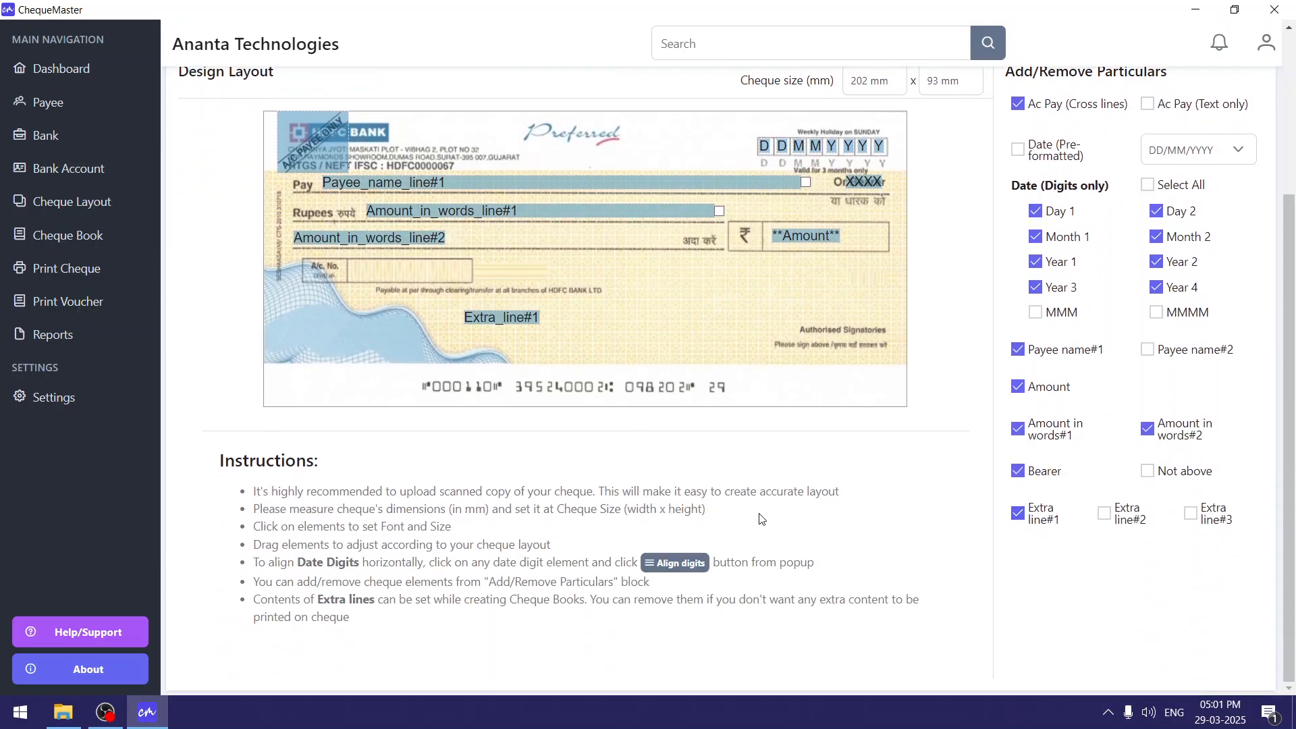
left_click(1019, 515)
scroll(1094, 518, "up", 2)
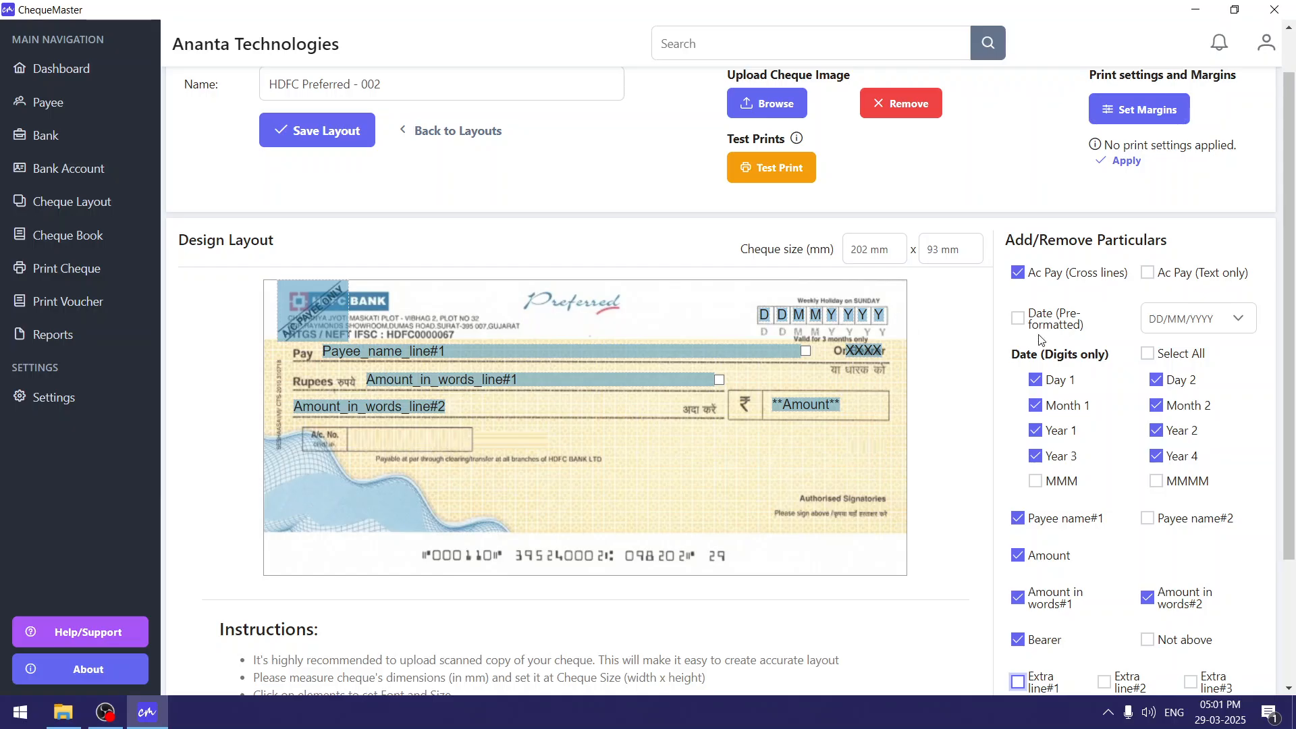
Keep DD/MM/YYYY as the date format and add the pre-formatted date to the cheque layout
left_click(1220, 318)
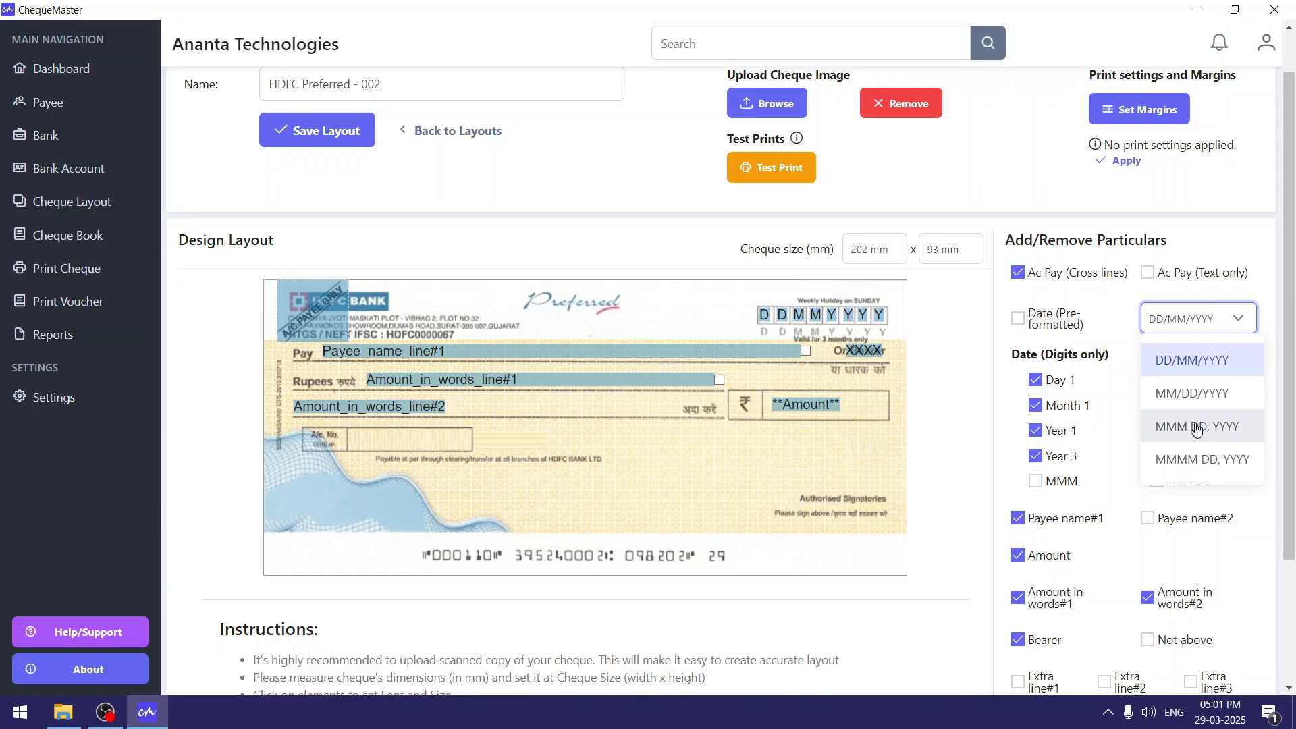
left_click(1199, 326)
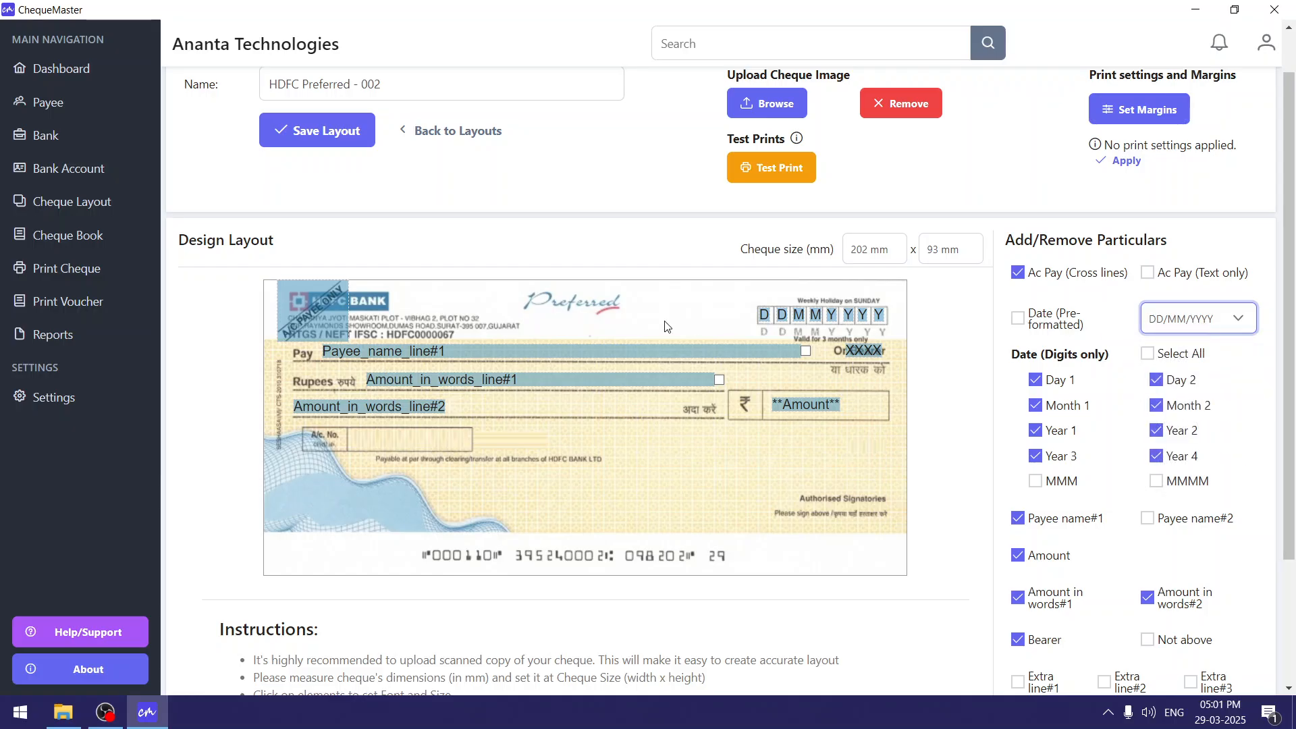
left_click(510, 299)
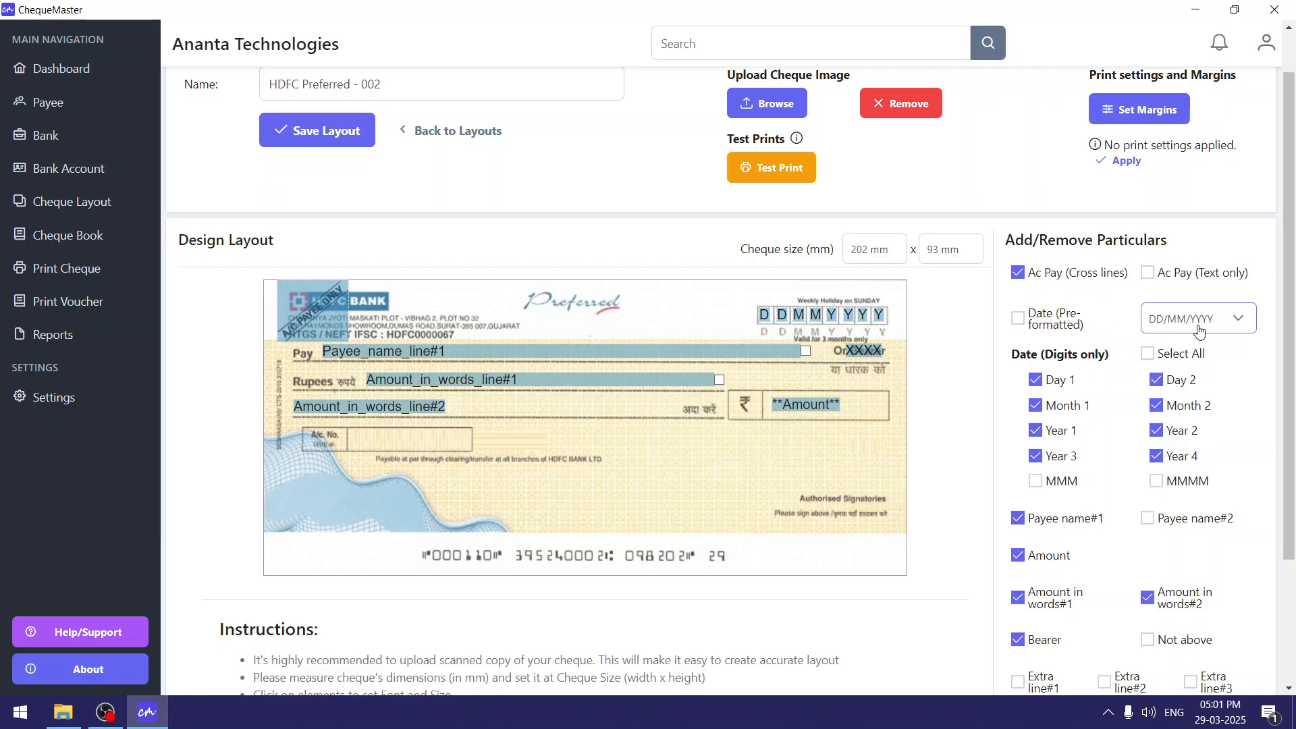
left_click(1017, 318)
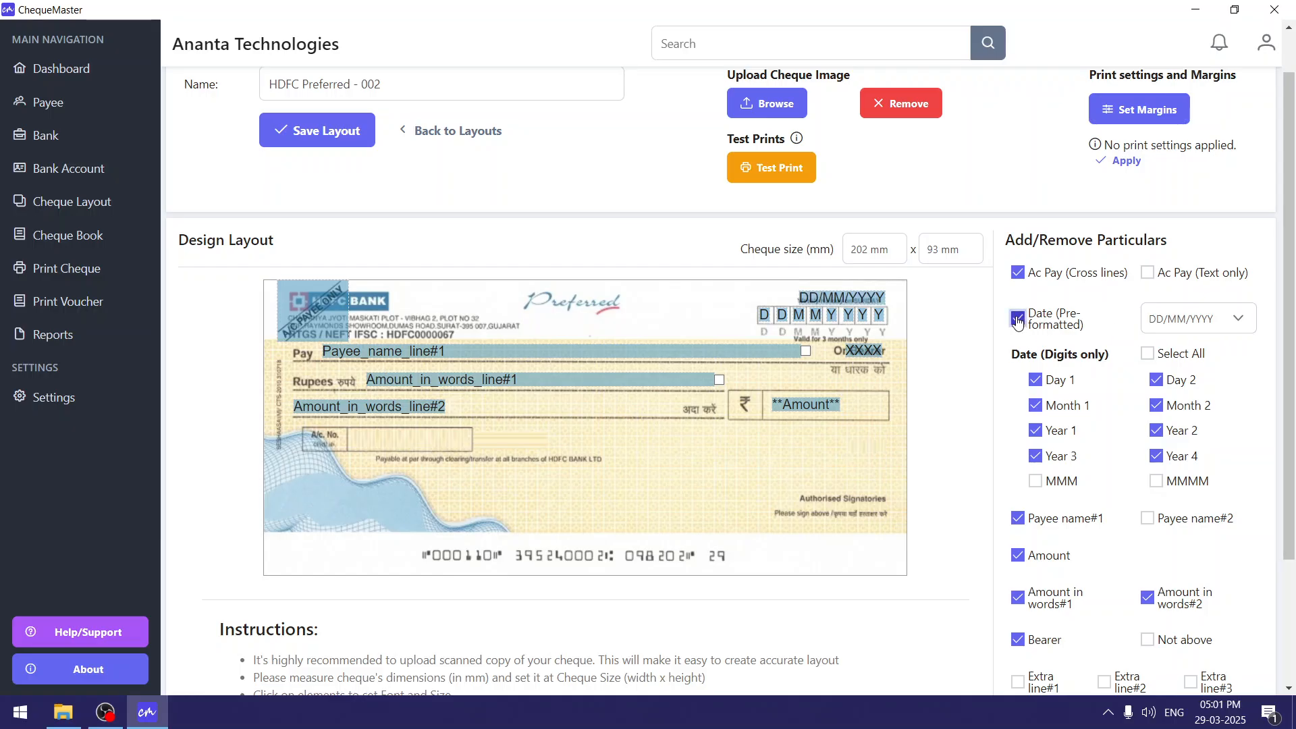
Move the pre-formatted DD/MM/YYYY date clear of the date digit boxes, then remove it from the layout's particulars
left_click_drag(838, 294, 675, 305)
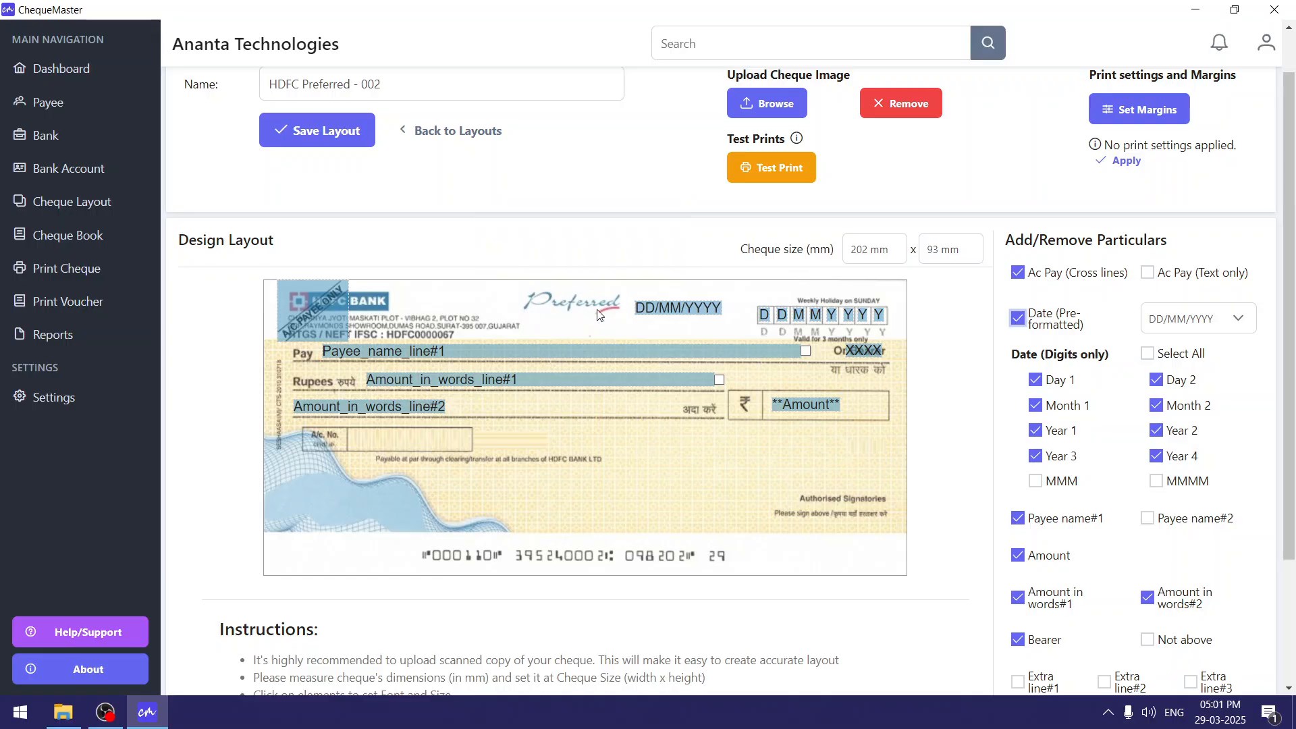
left_click(1017, 319)
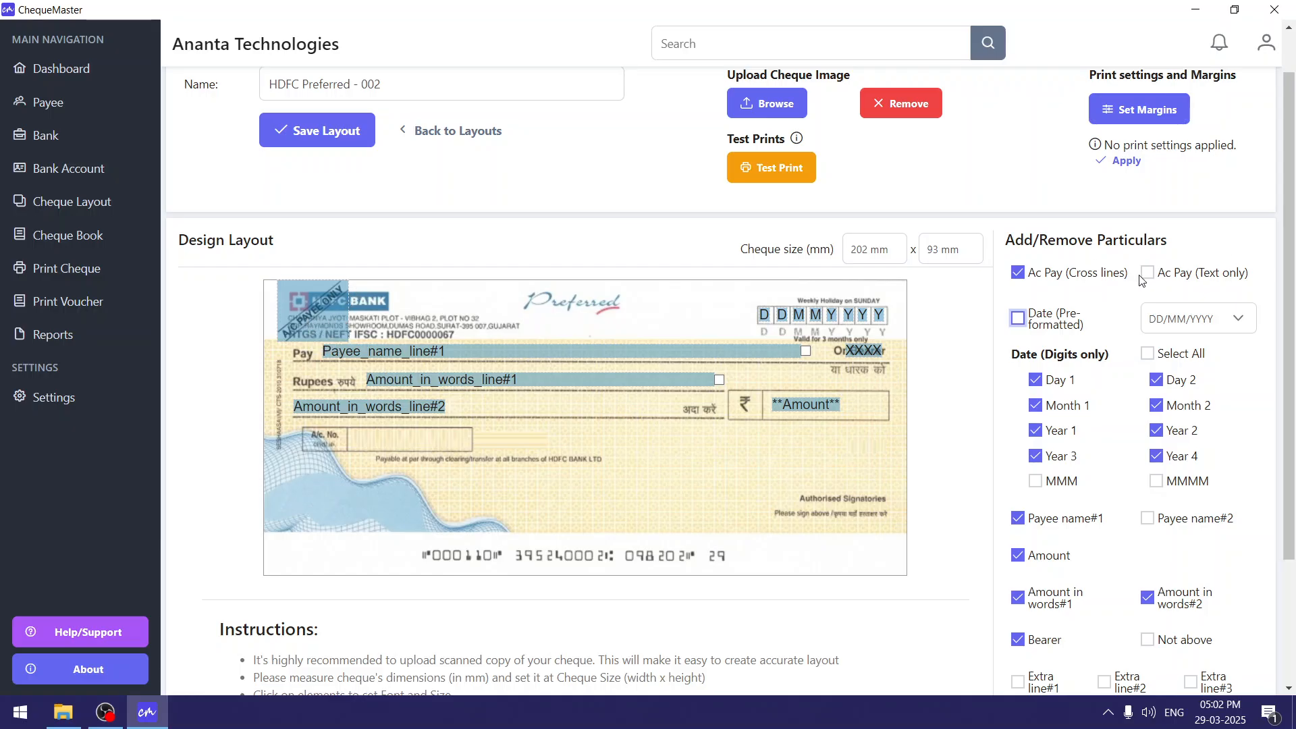
Try the text-only A/C Pay marking beside the Preferred logo, then restore the cross-lines version as the only A/C Pay marking
left_click(1074, 275)
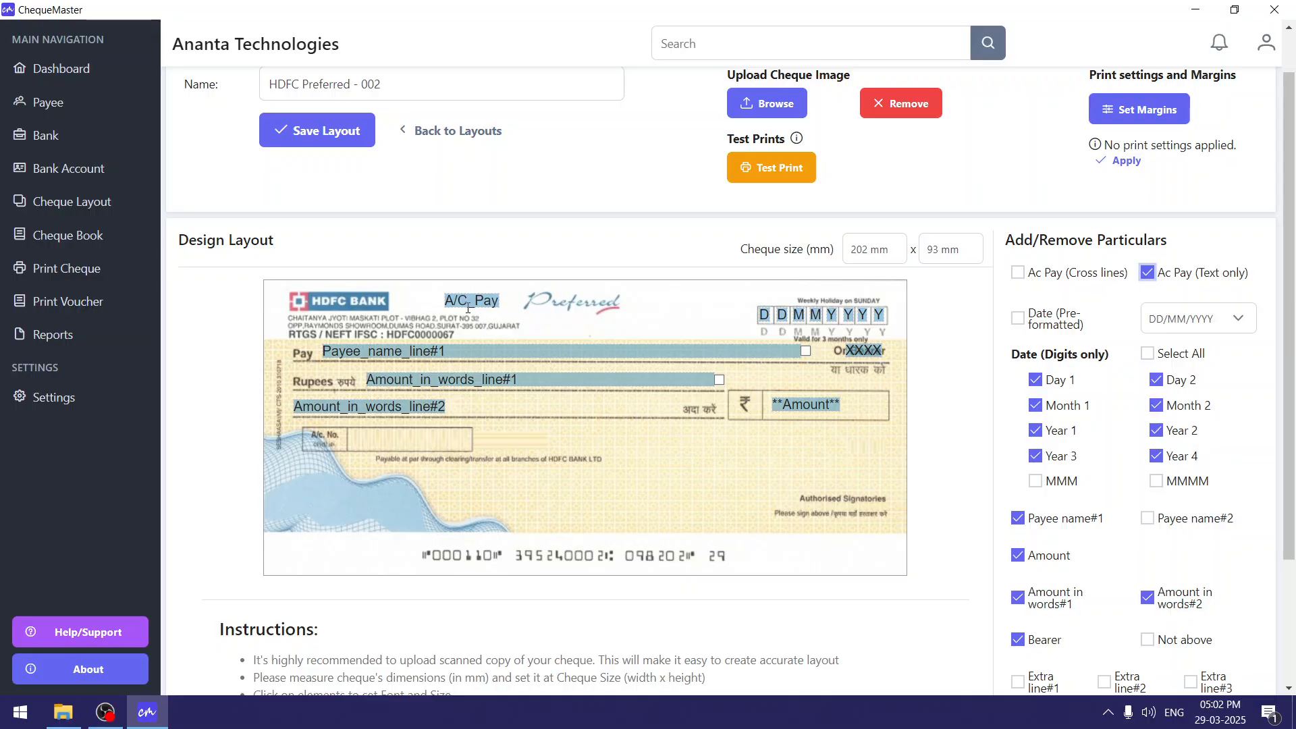
left_click(1147, 272)
left_click(1147, 272)
mouse_move(474, 306)
left_mouse_down()
mouse_move(580, 314)
mouse_move(473, 301)
left_mouse_up()
left_click(1076, 278)
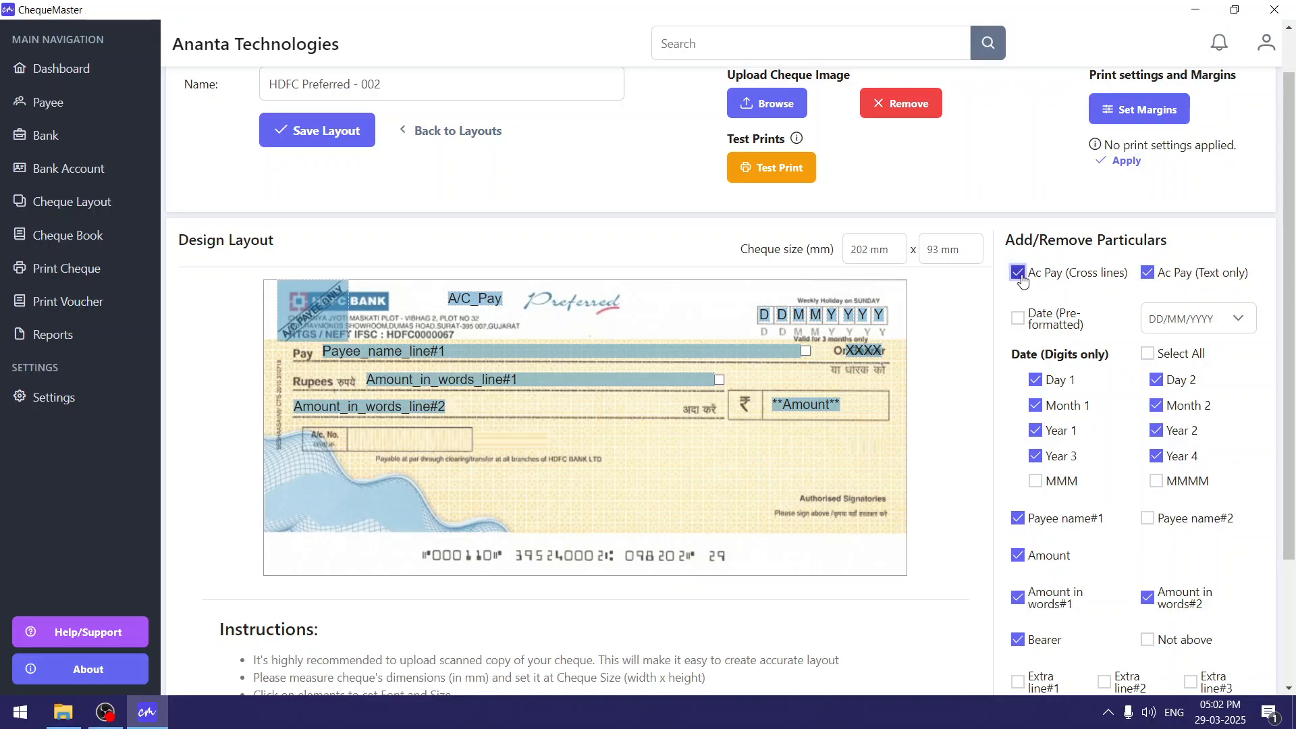
left_click(1162, 274)
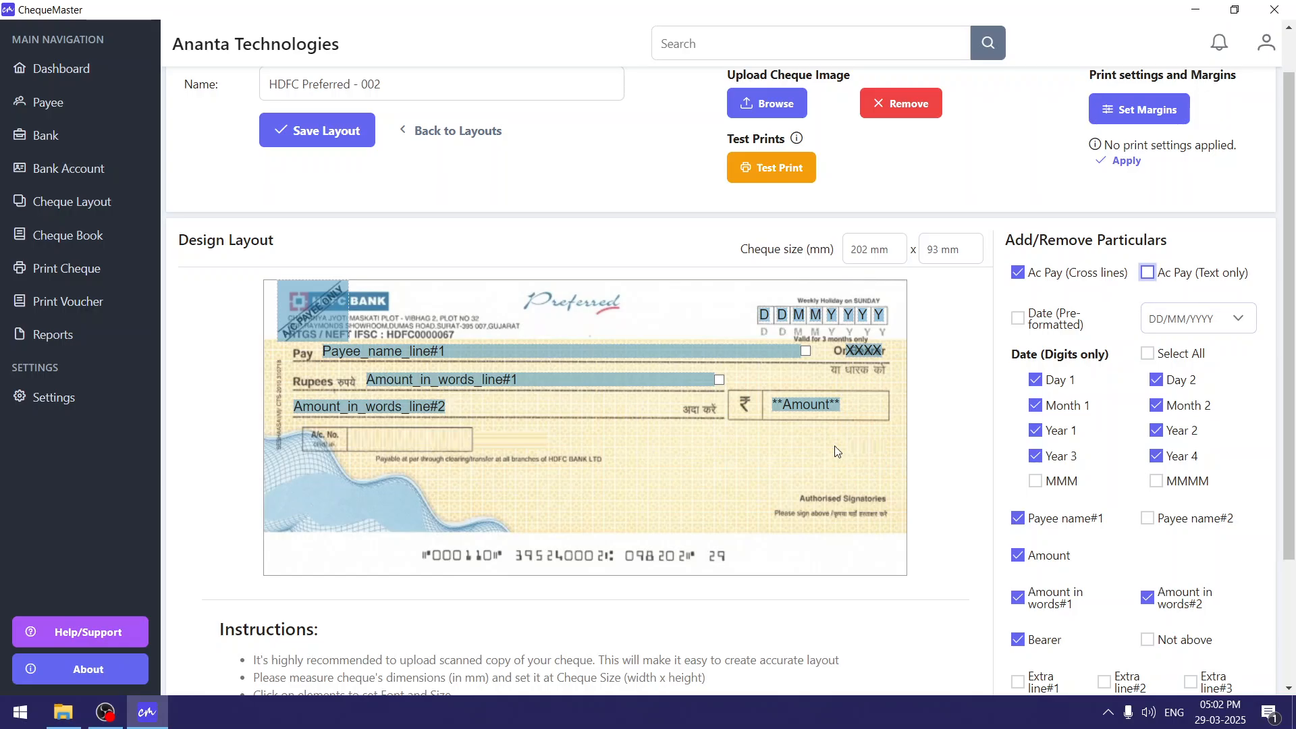
Save the HDFC Preferred - 002 cheque layout
scroll(855, 492, "down", 1)
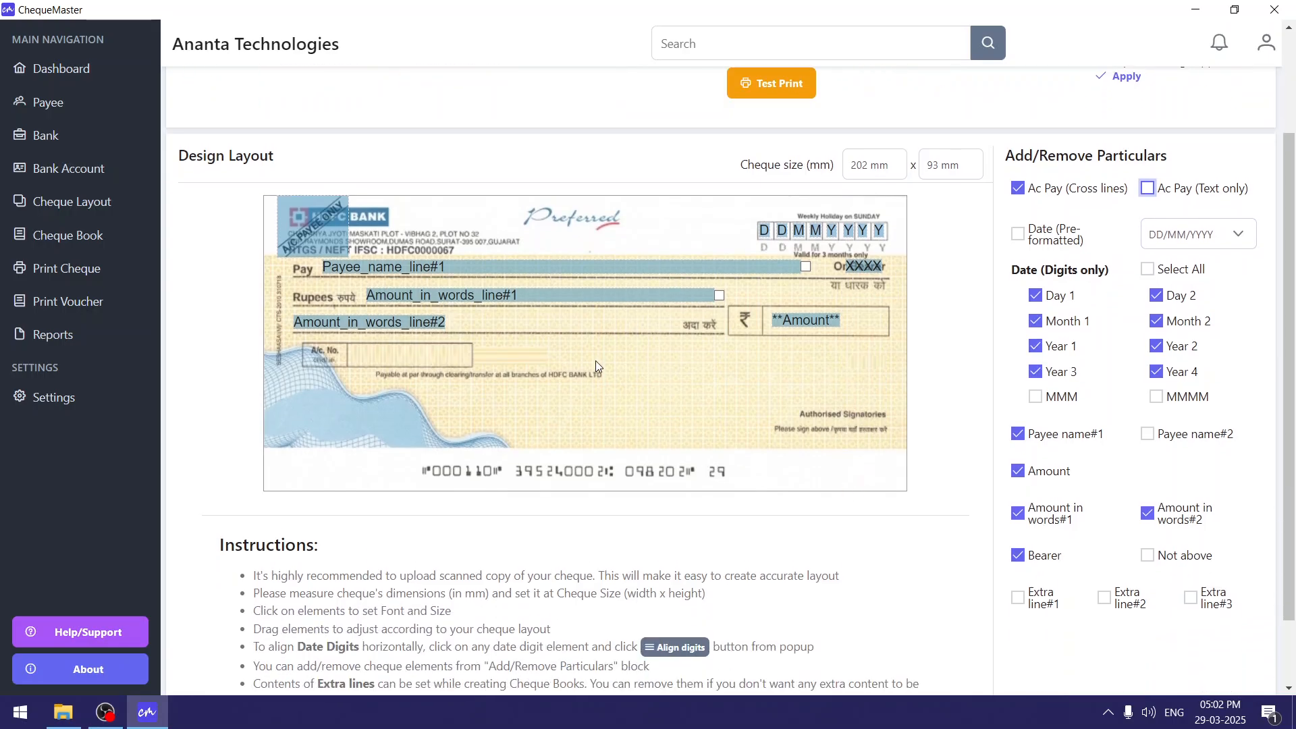
scroll(663, 268, "up", 2)
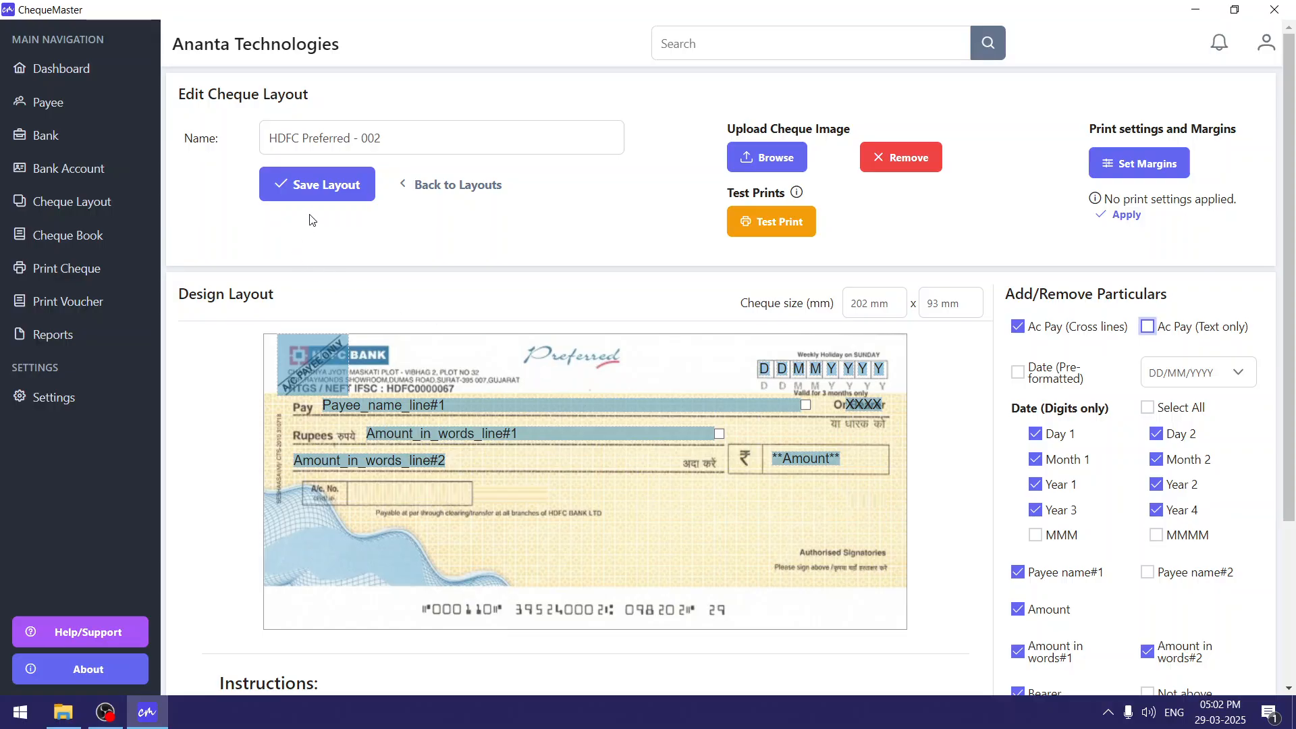
left_click(315, 195)
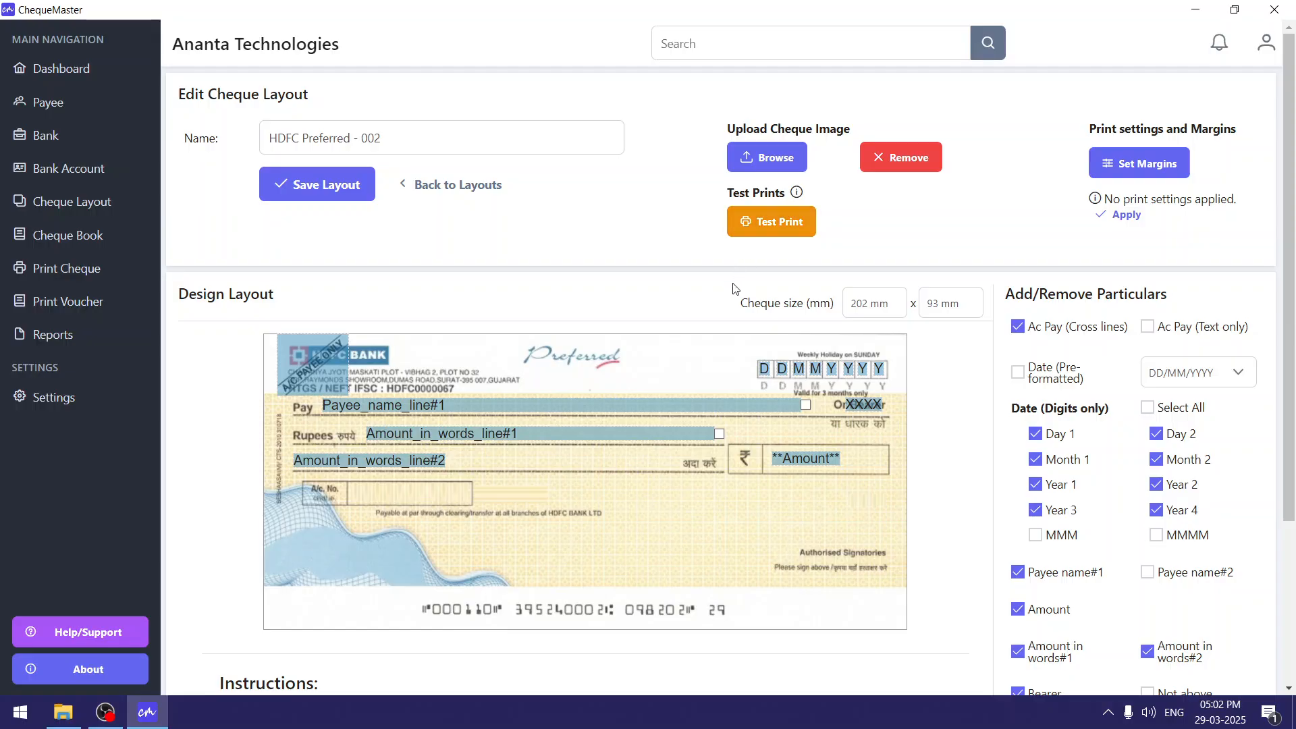
Examine the width and height in millimetres set as the cheque size of the layout
left_click(776, 222)
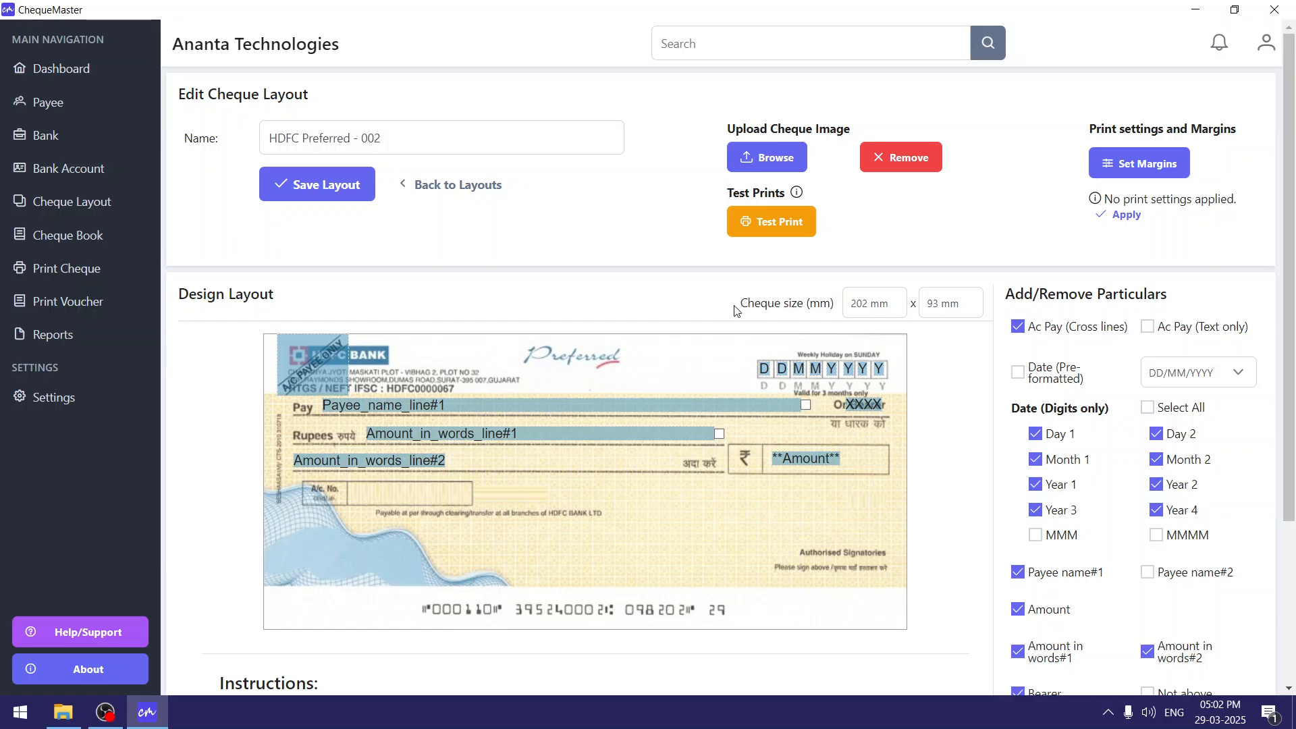
left_click_drag(739, 305, 845, 305)
left_click_drag(939, 305, 913, 310)
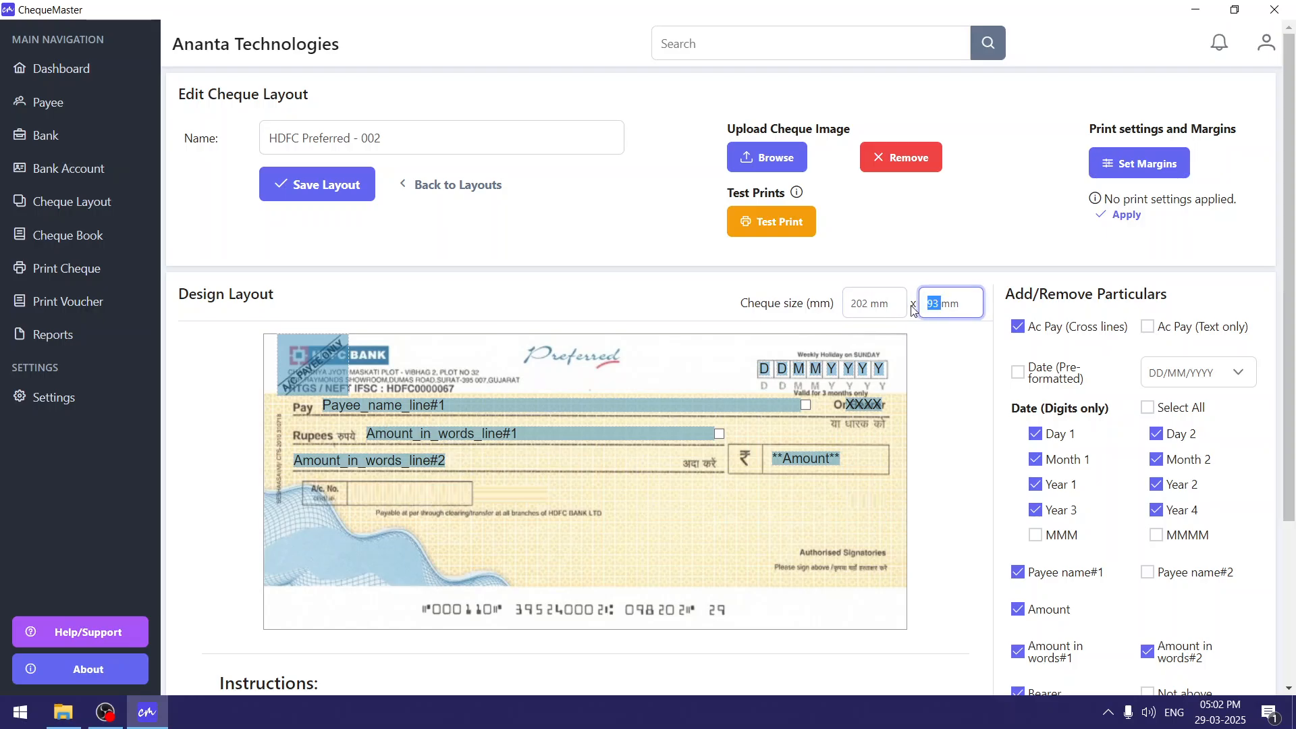
left_click(877, 311)
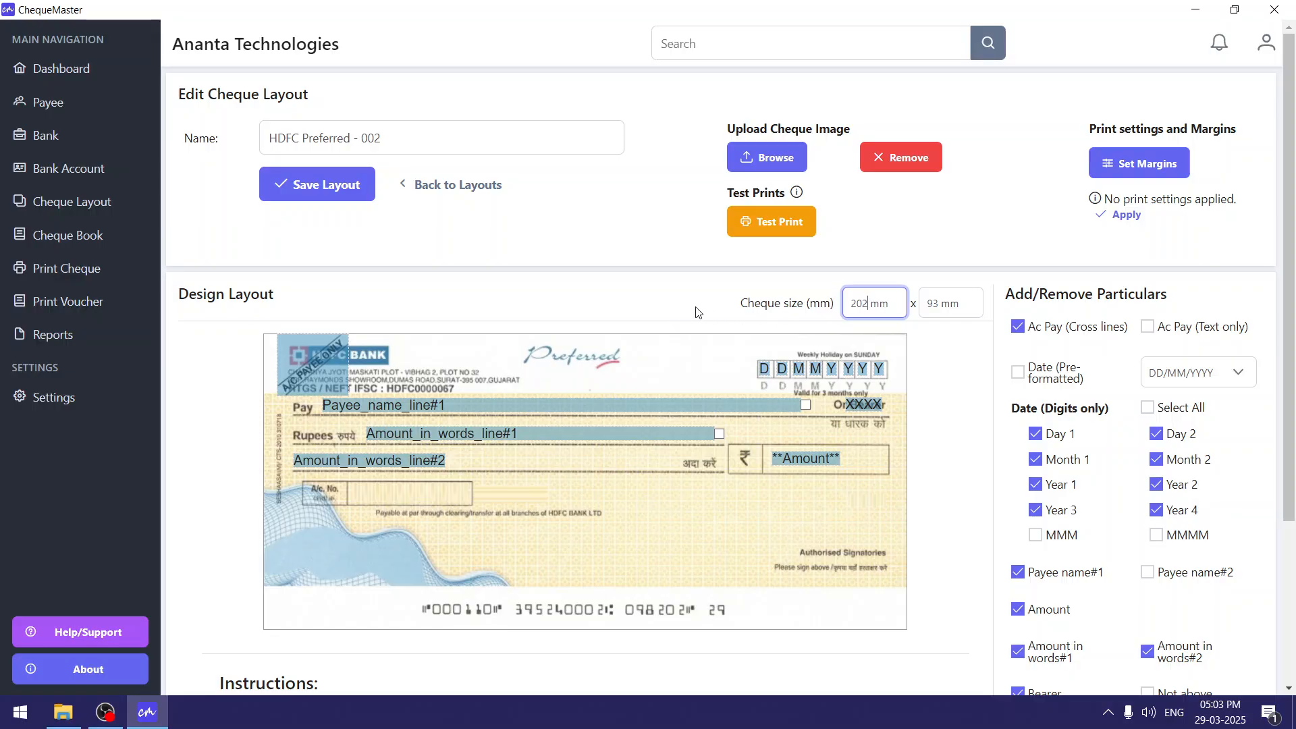
double_click(770, 307)
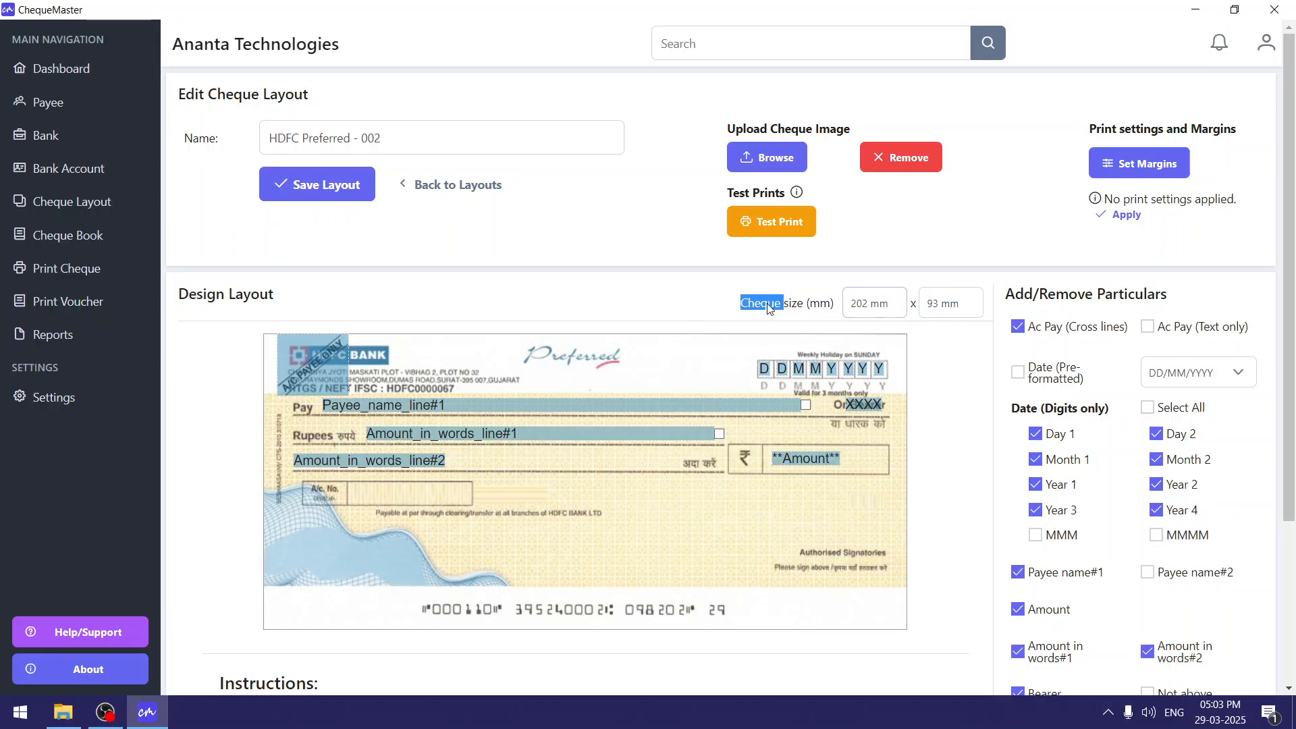
left_click_drag(734, 306, 858, 295)
left_click(867, 301)
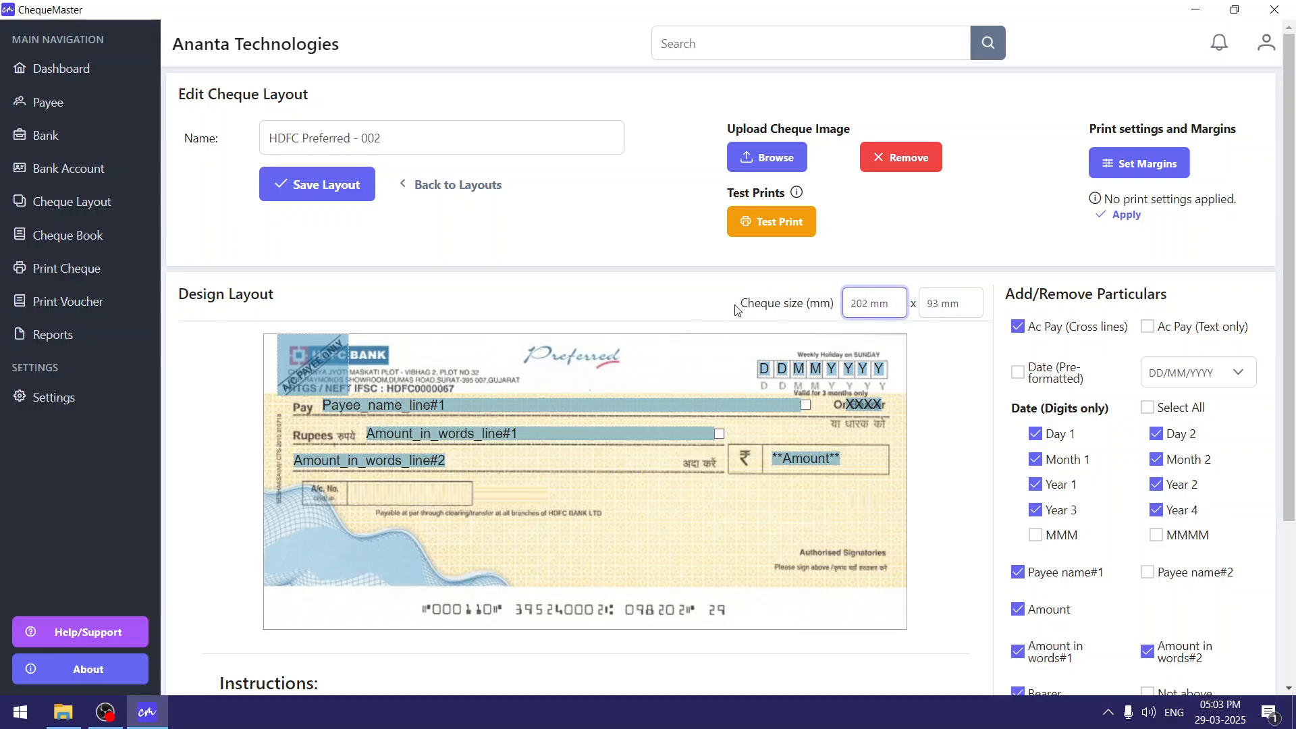
left_click_drag(736, 310, 837, 305)
double_click(789, 305)
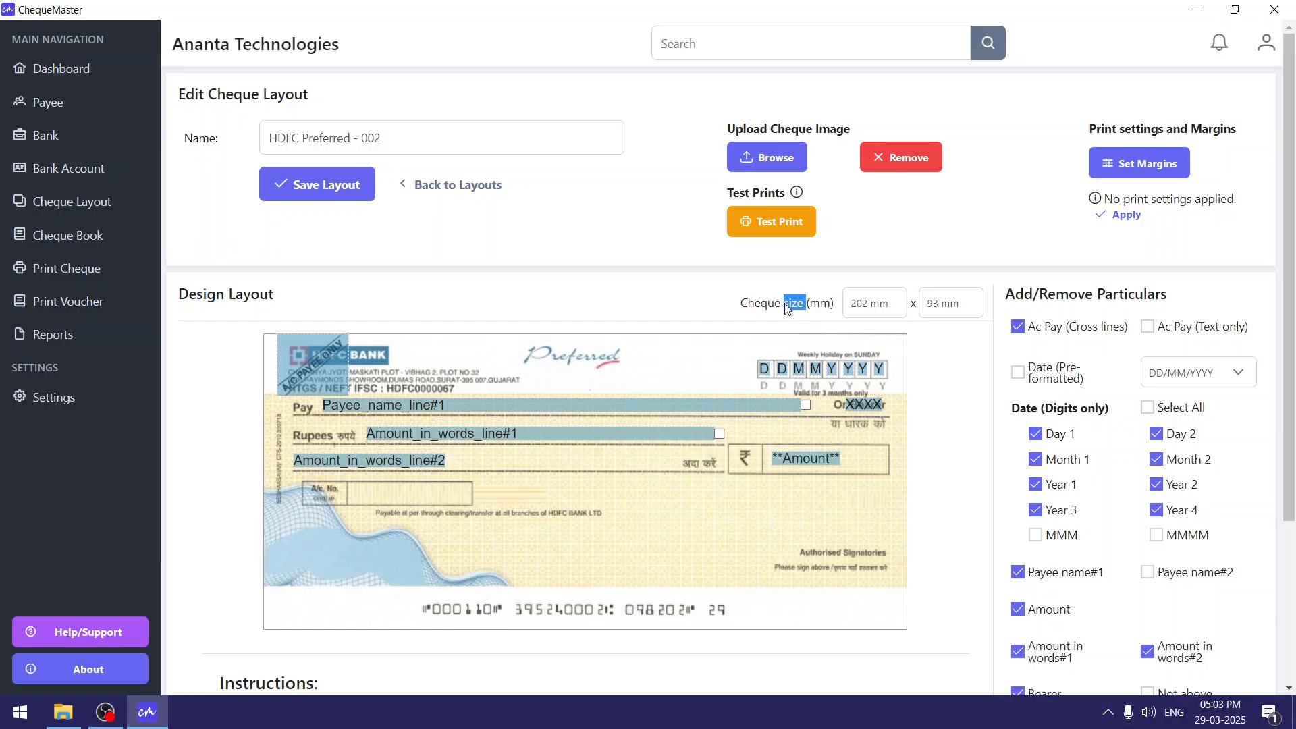
left_click_drag(773, 310, 830, 305)
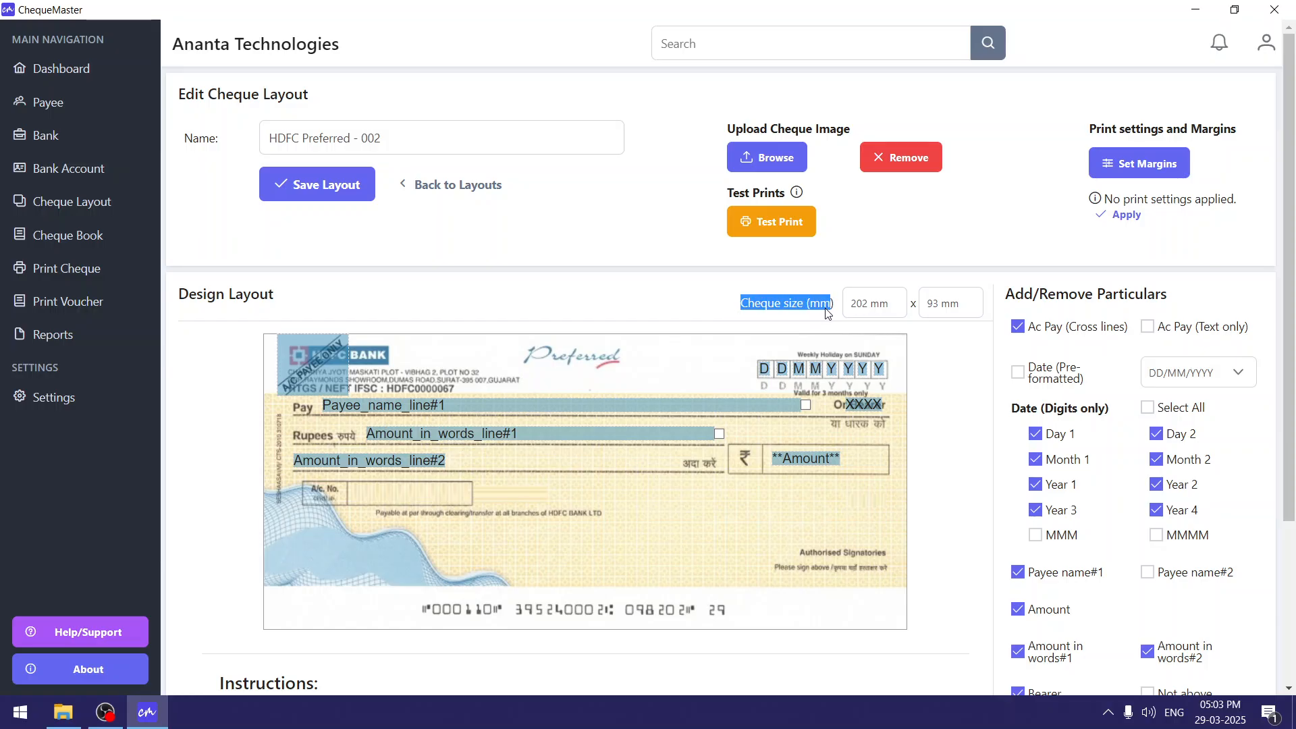
left_click(829, 307)
left_click(880, 304)
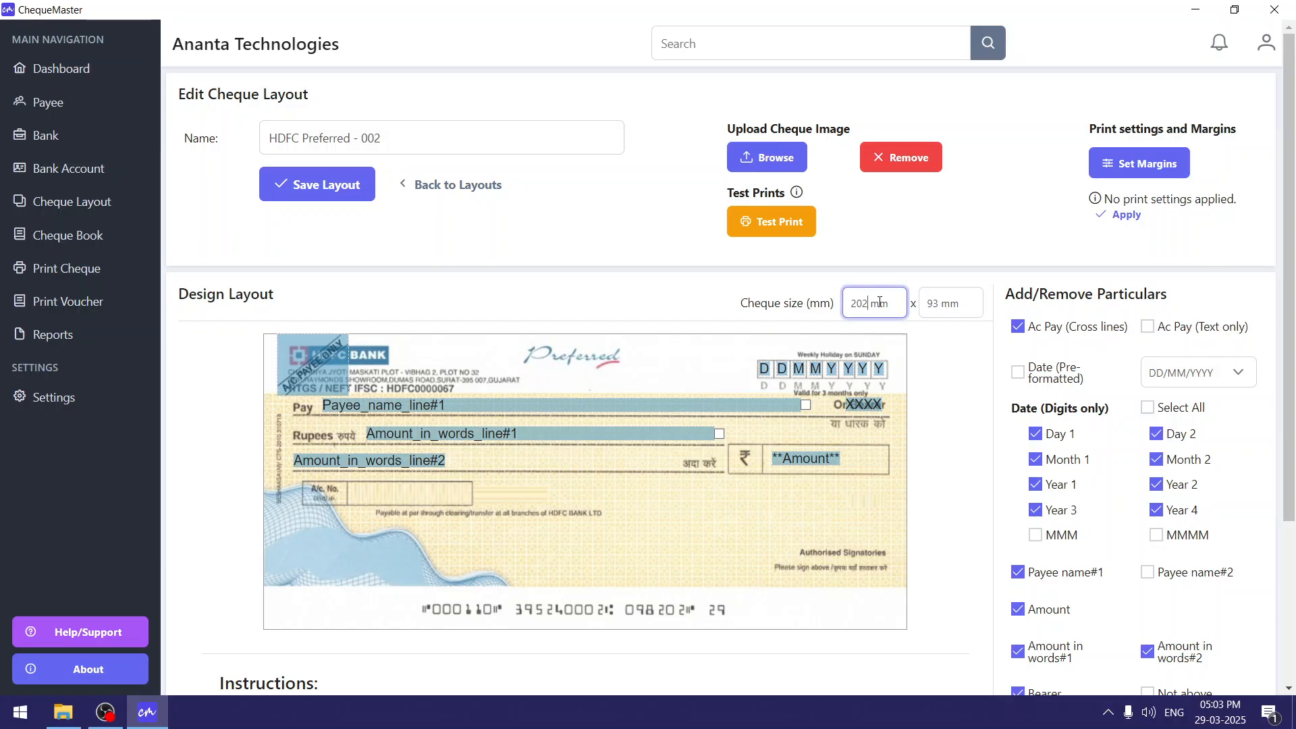
key("Tab")
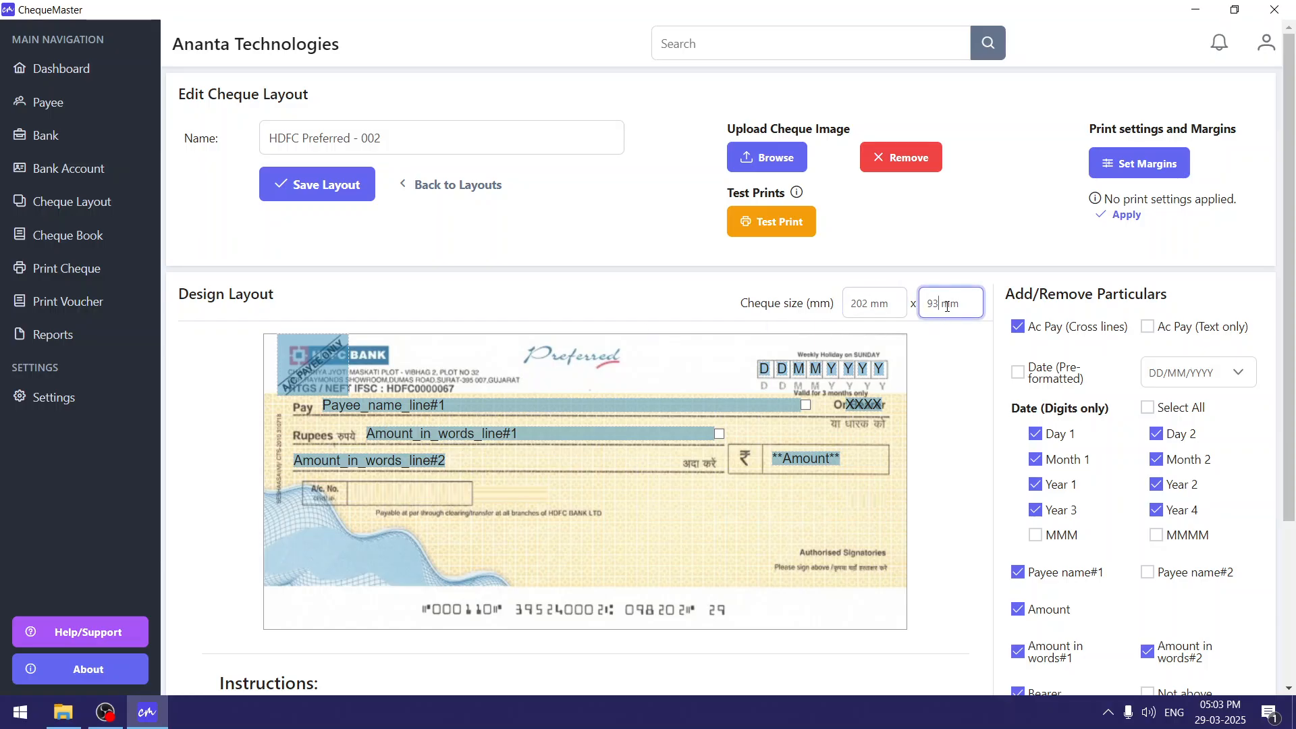
left_click(867, 307)
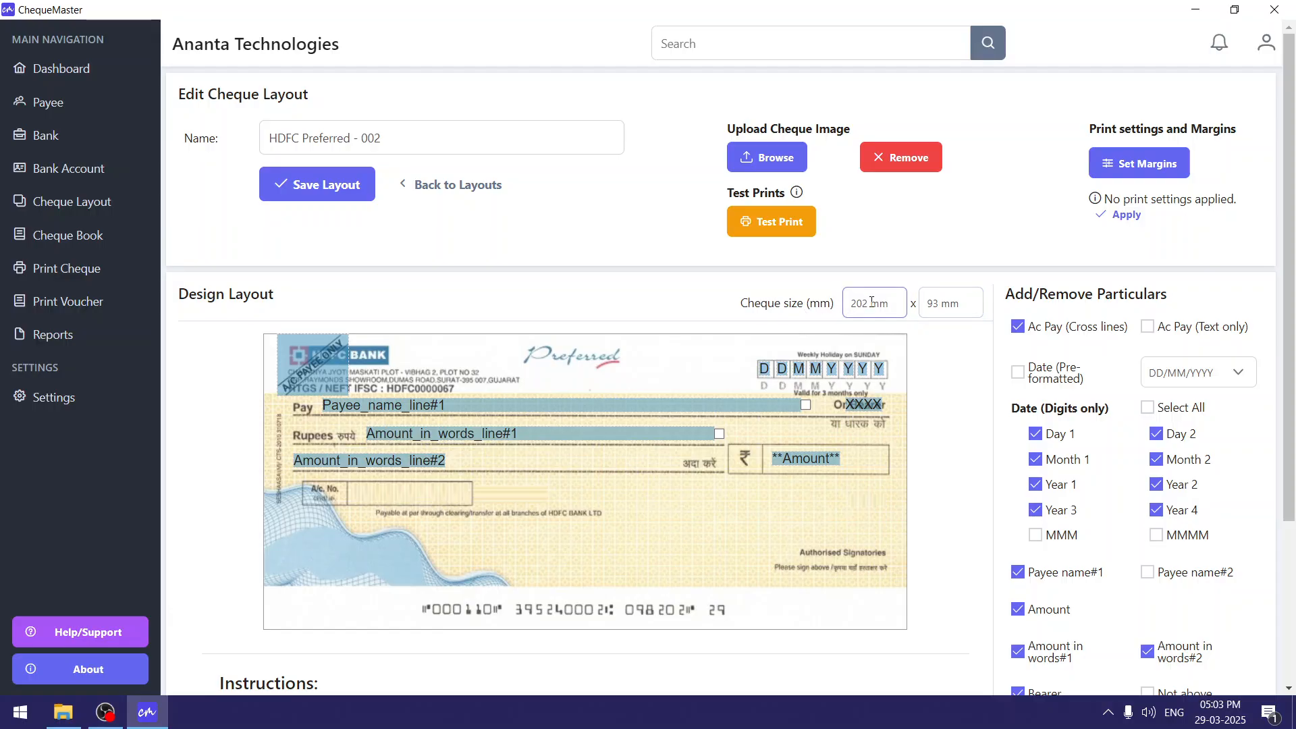
left_click_drag(871, 303, 837, 310)
left_click_drag(948, 304, 896, 320)
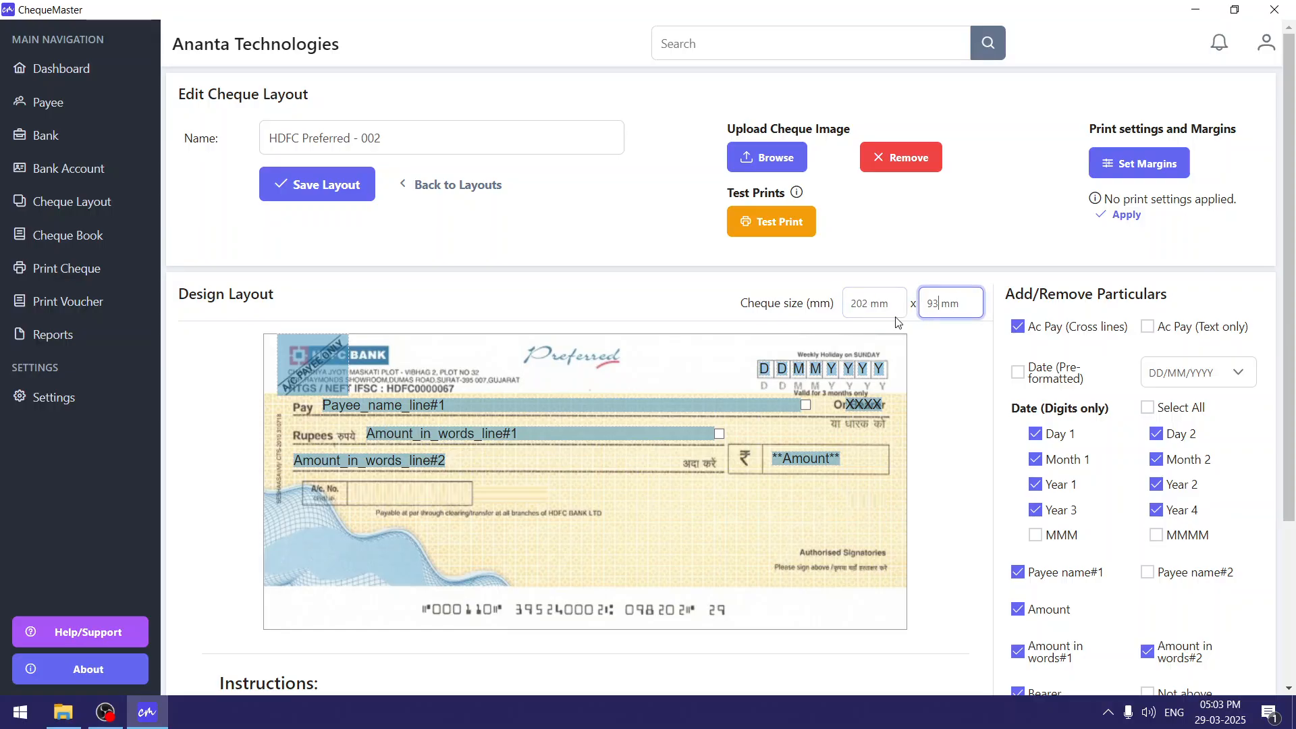
left_click(760, 305)
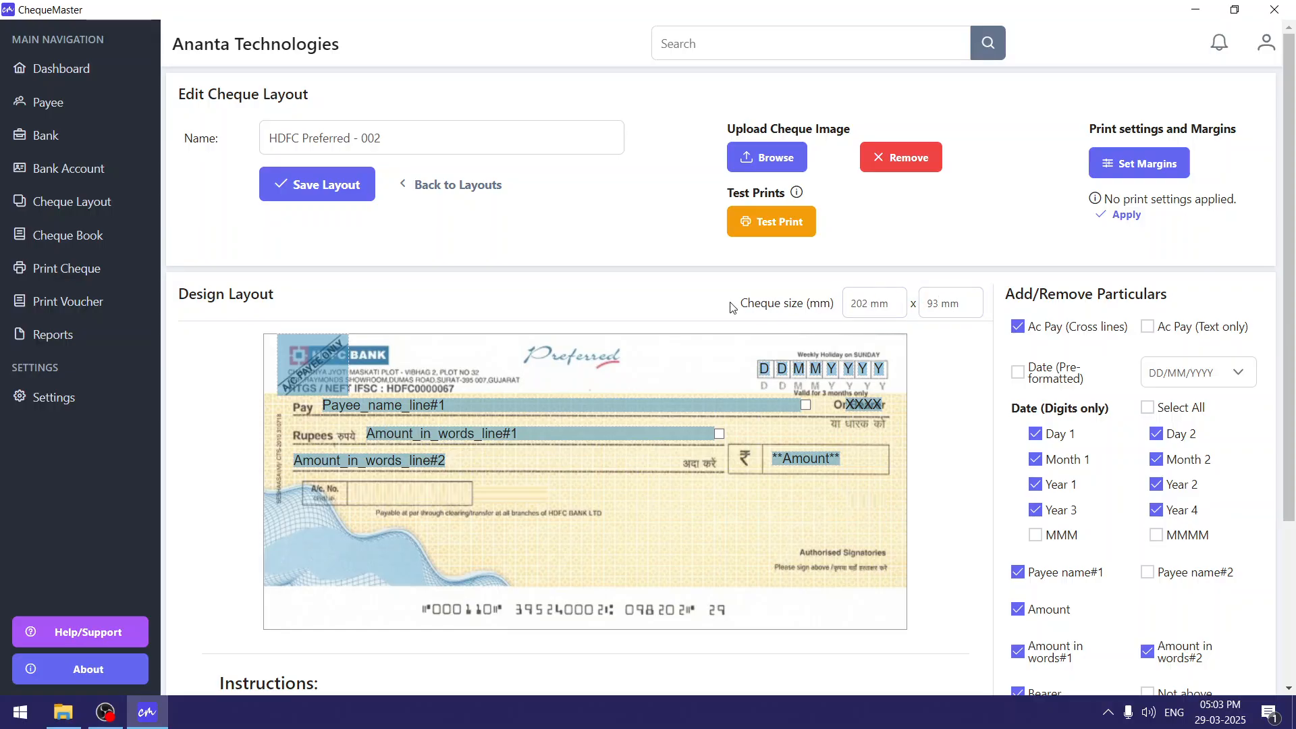
left_click_drag(871, 303, 849, 309)
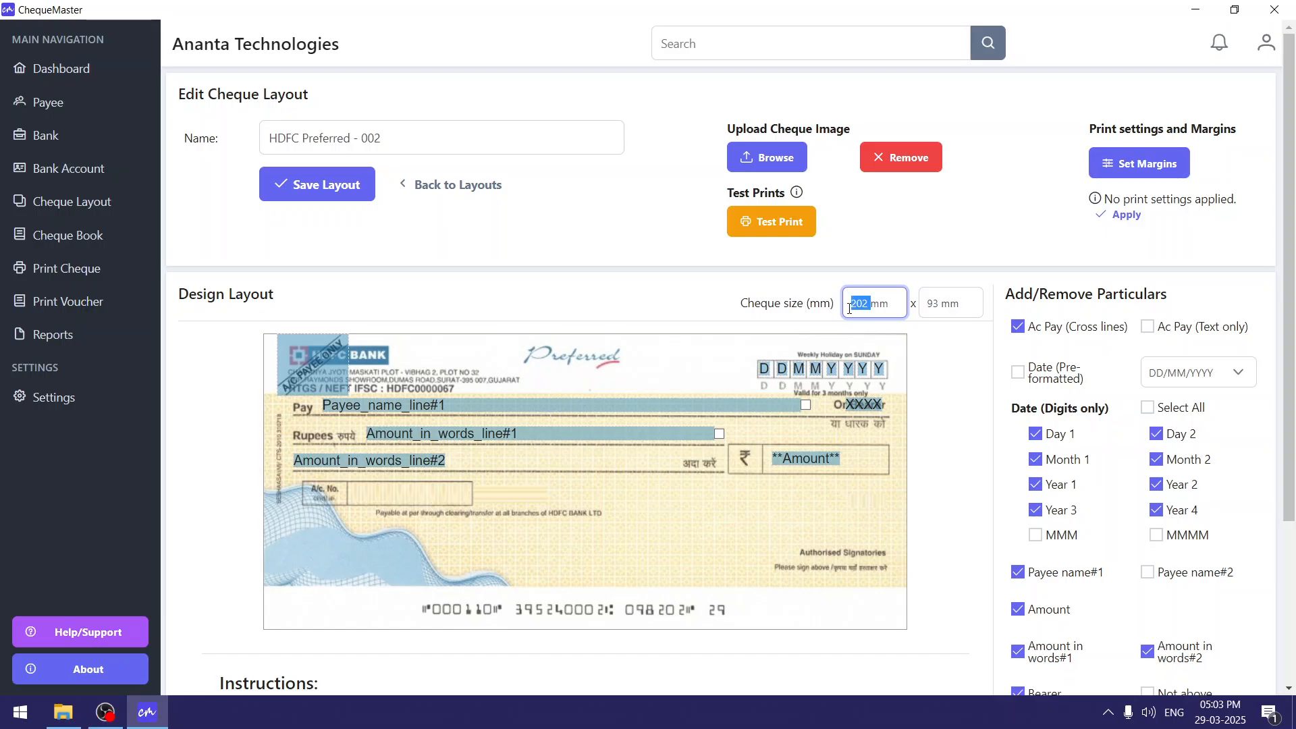
left_click(965, 302)
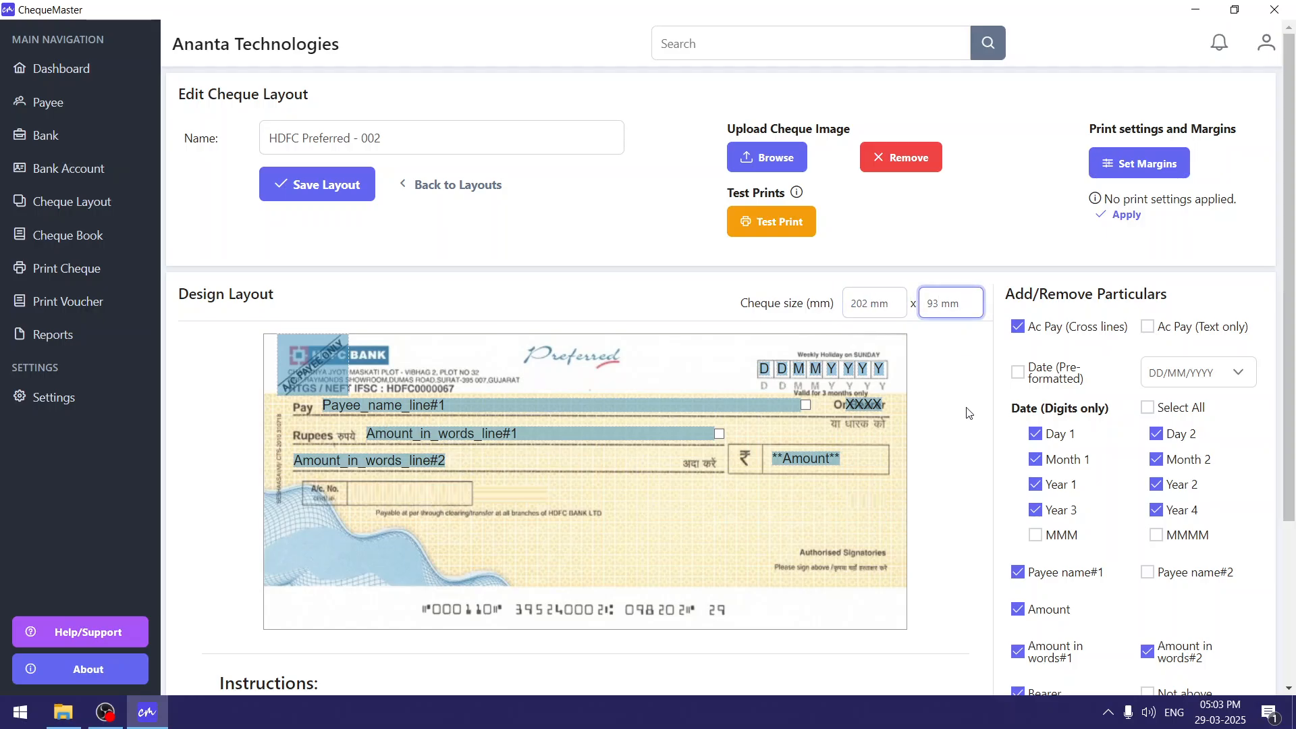
left_click_drag(762, 306, 774, 304)
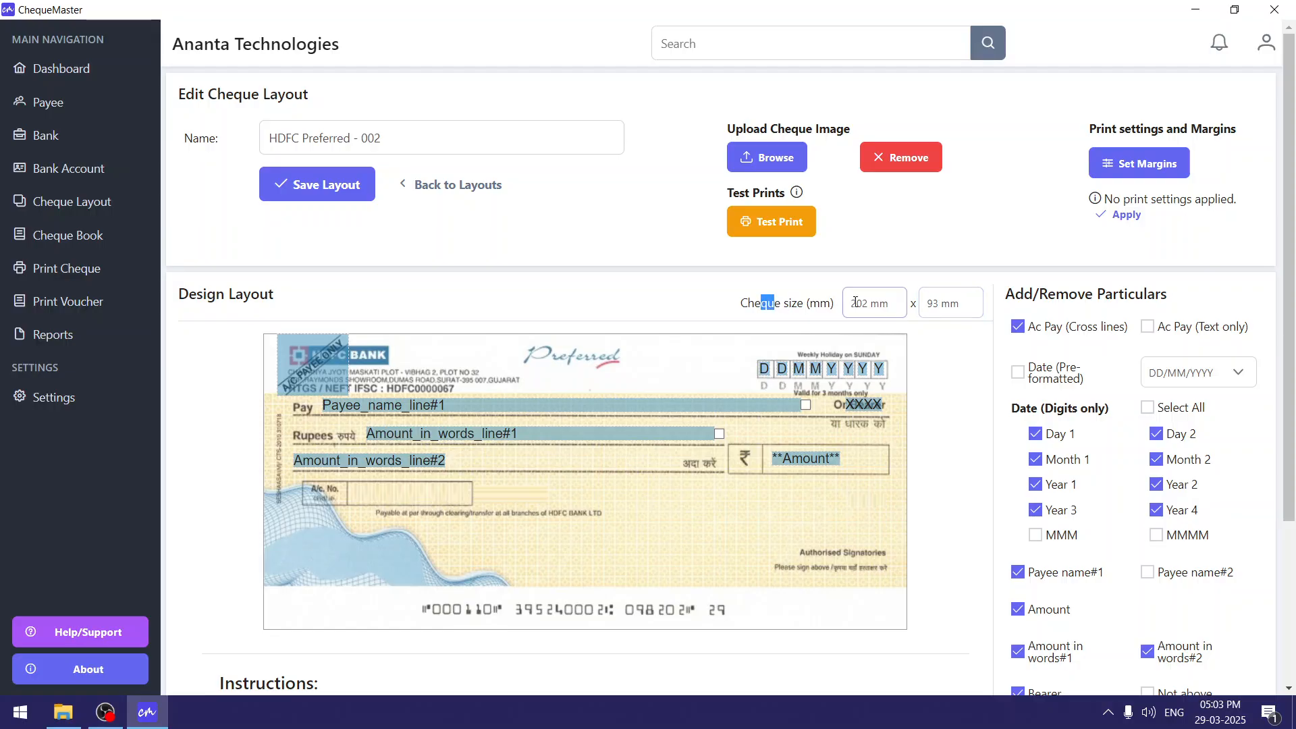
left_click_drag(872, 304, 815, 316)
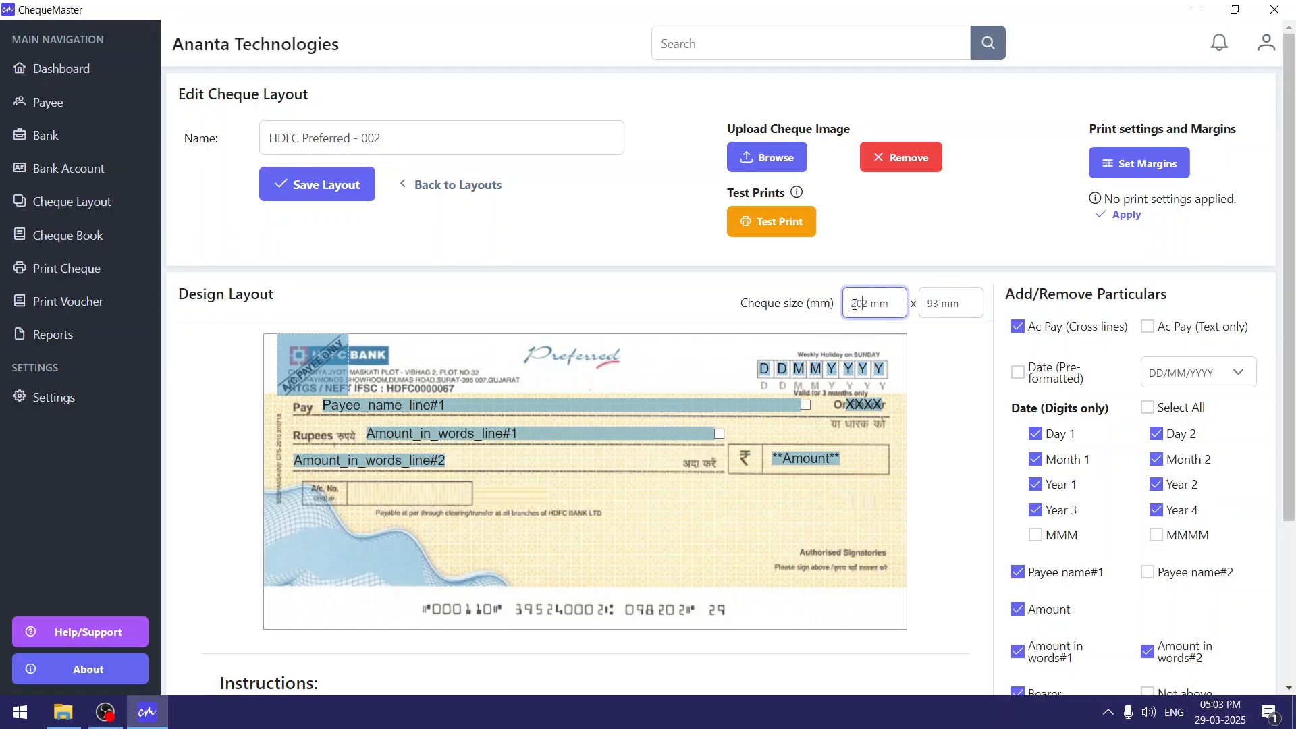
double_click(802, 305)
left_click(872, 304)
left_click(952, 304)
left_click(960, 381)
scroll(963, 385, "down", 1)
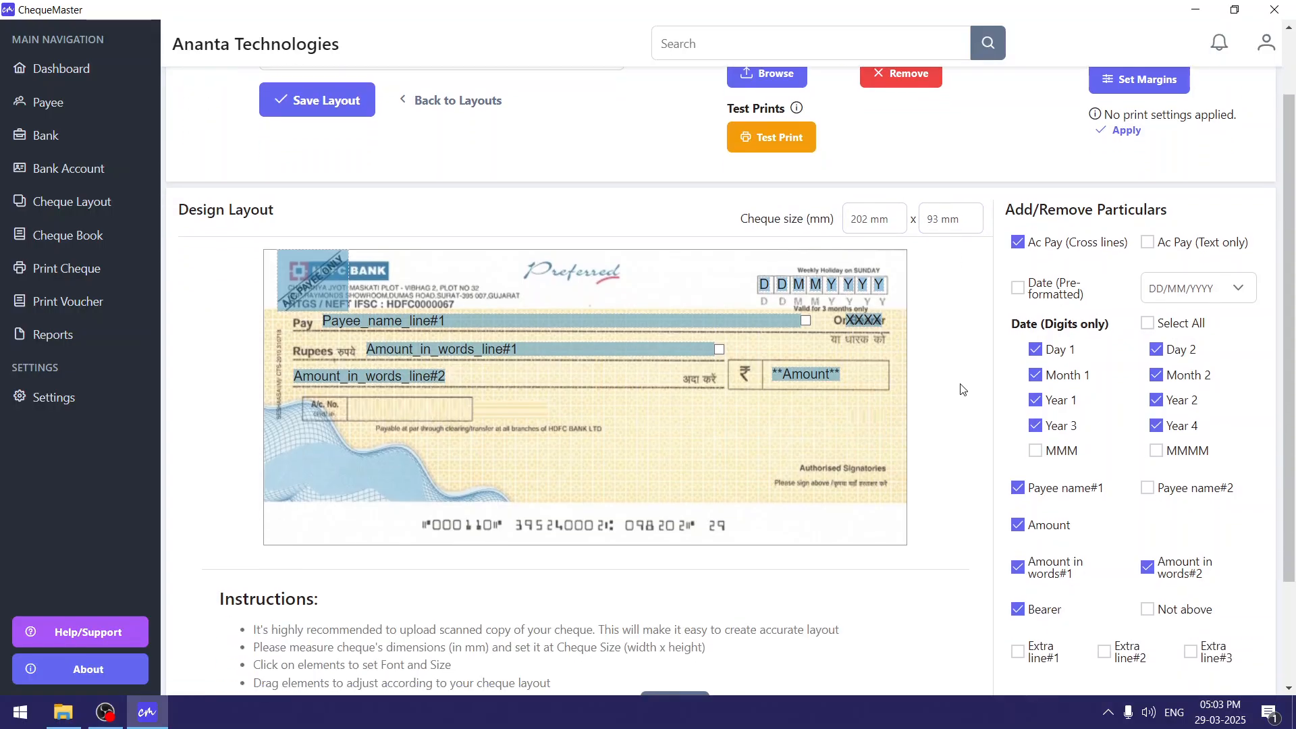
scroll(963, 385, "up", 1)
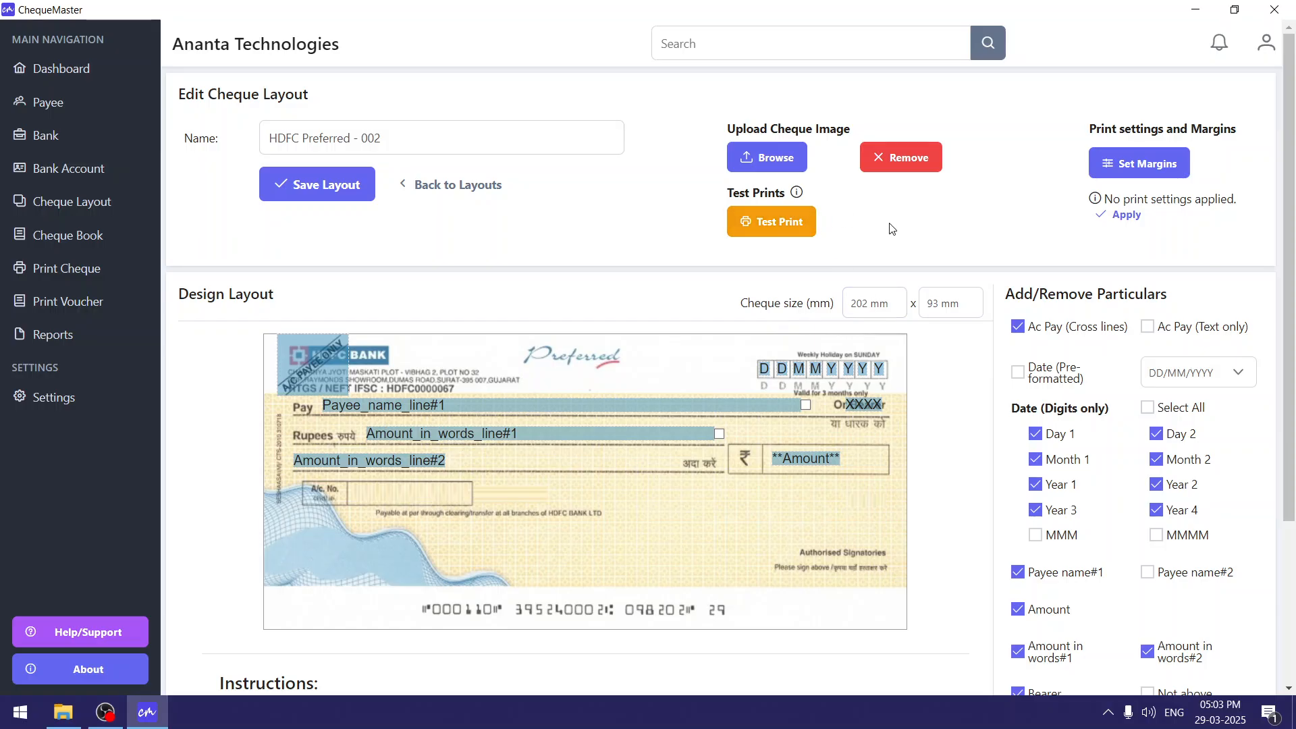
Start a test print of the cheque layout with print direction Vertical - Center, then cancel it at printer selection
left_click(768, 231)
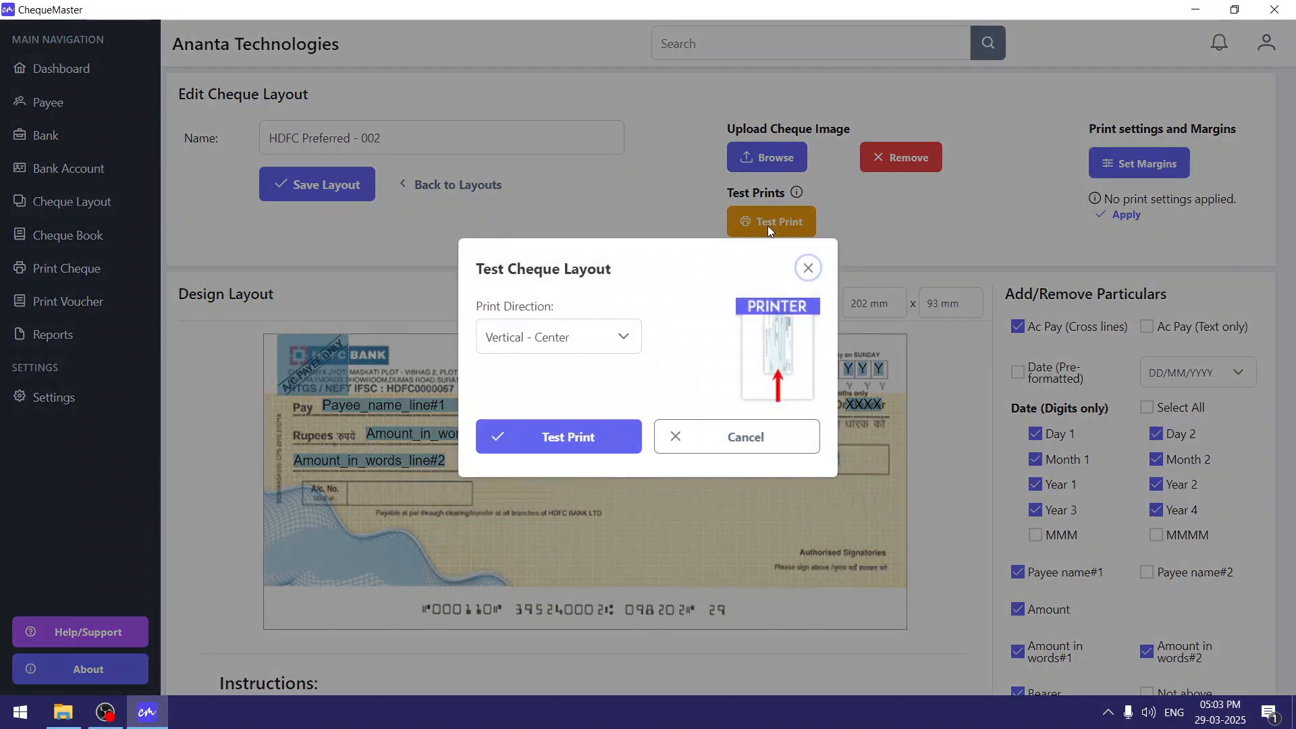
left_click(614, 334)
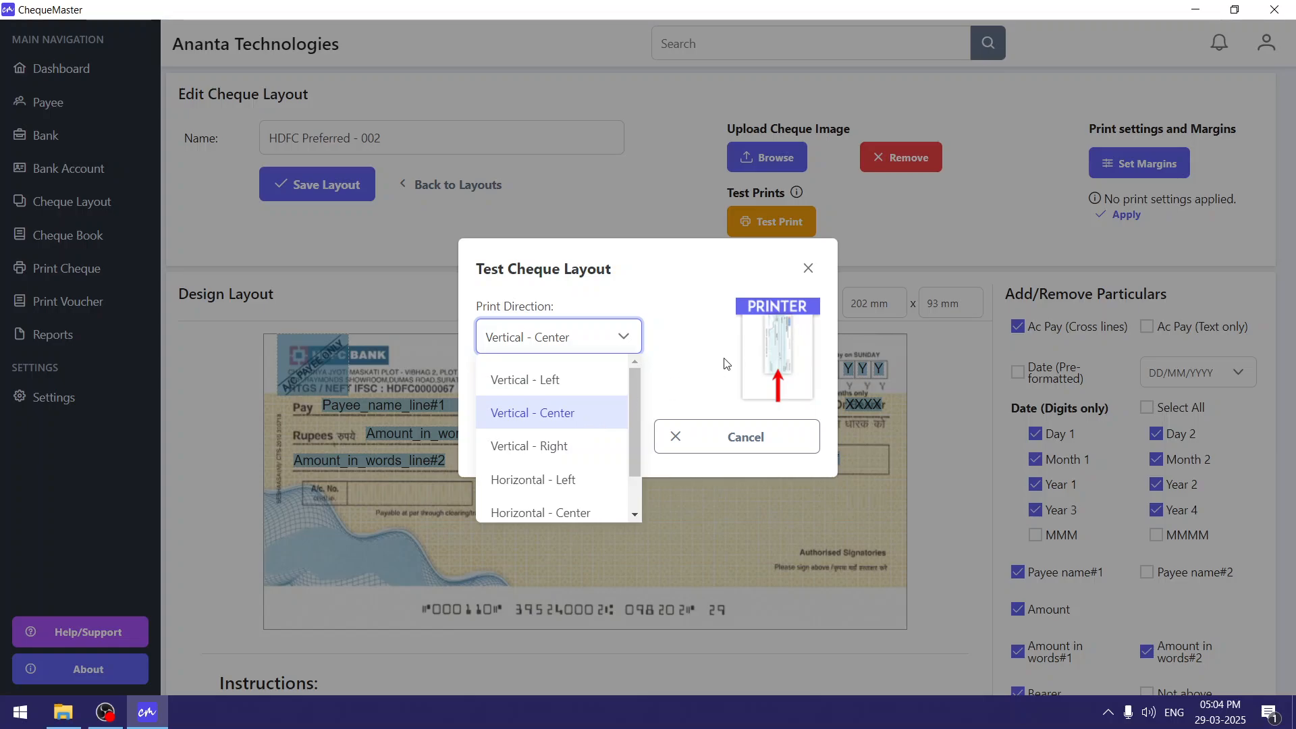
left_click(593, 412)
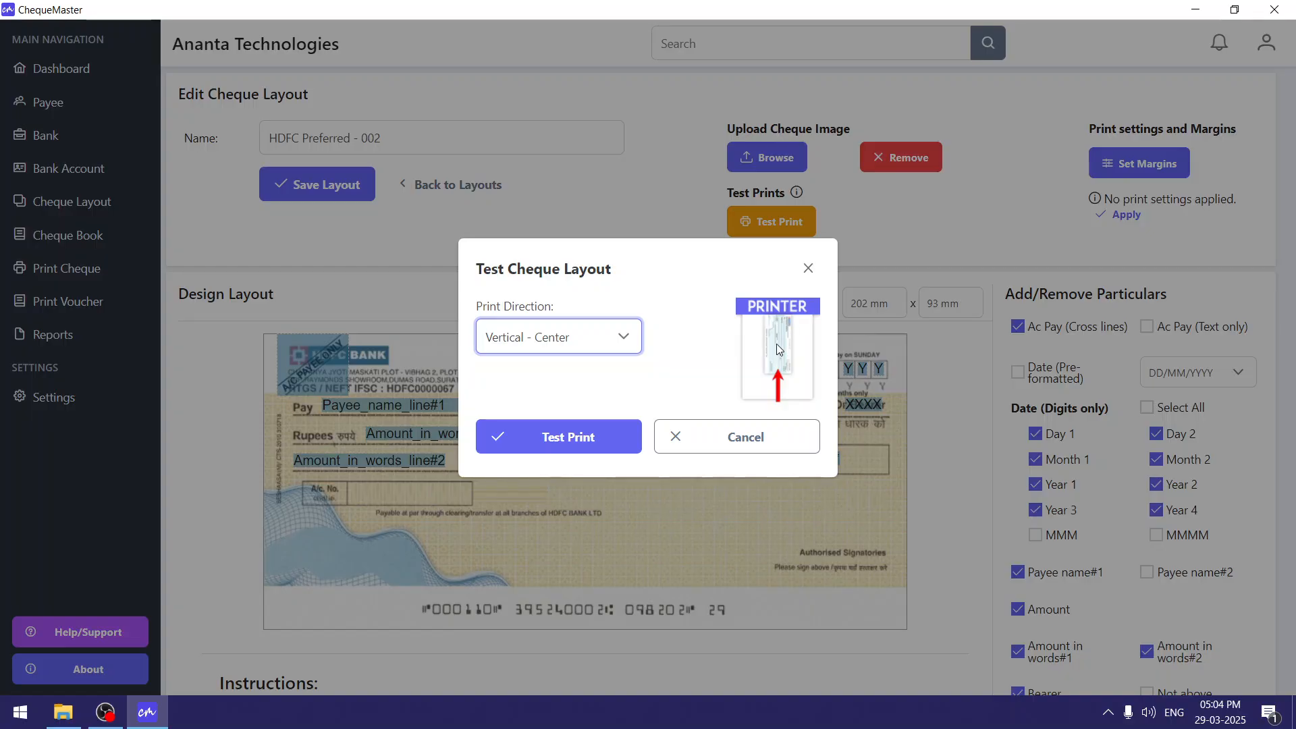
left_click(583, 347)
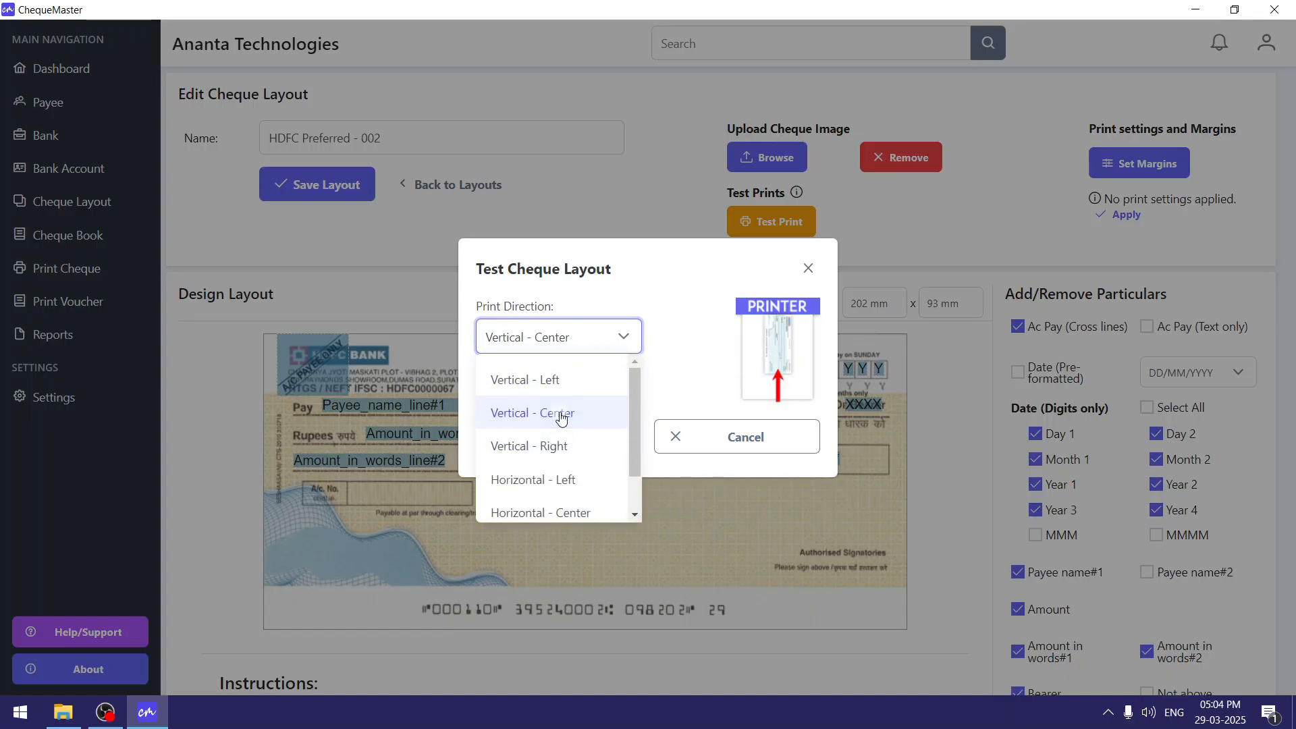
left_click(564, 413)
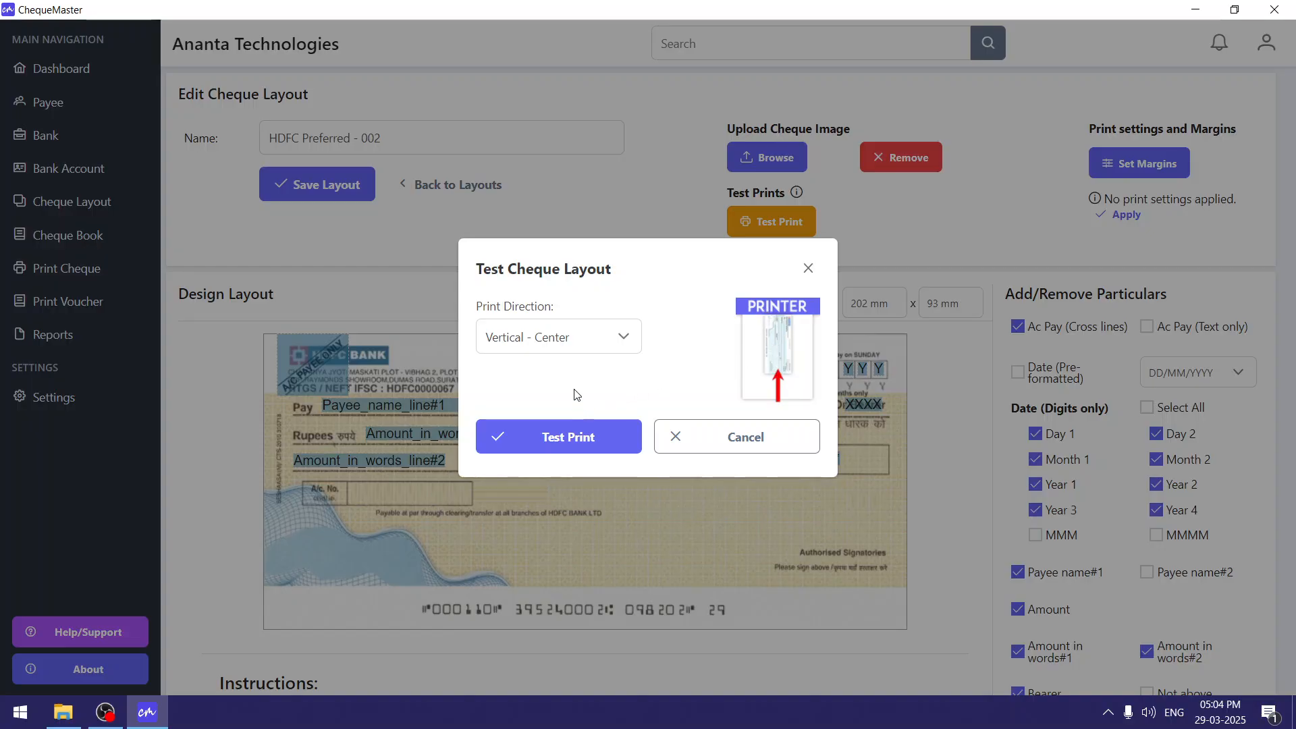
left_click(593, 451)
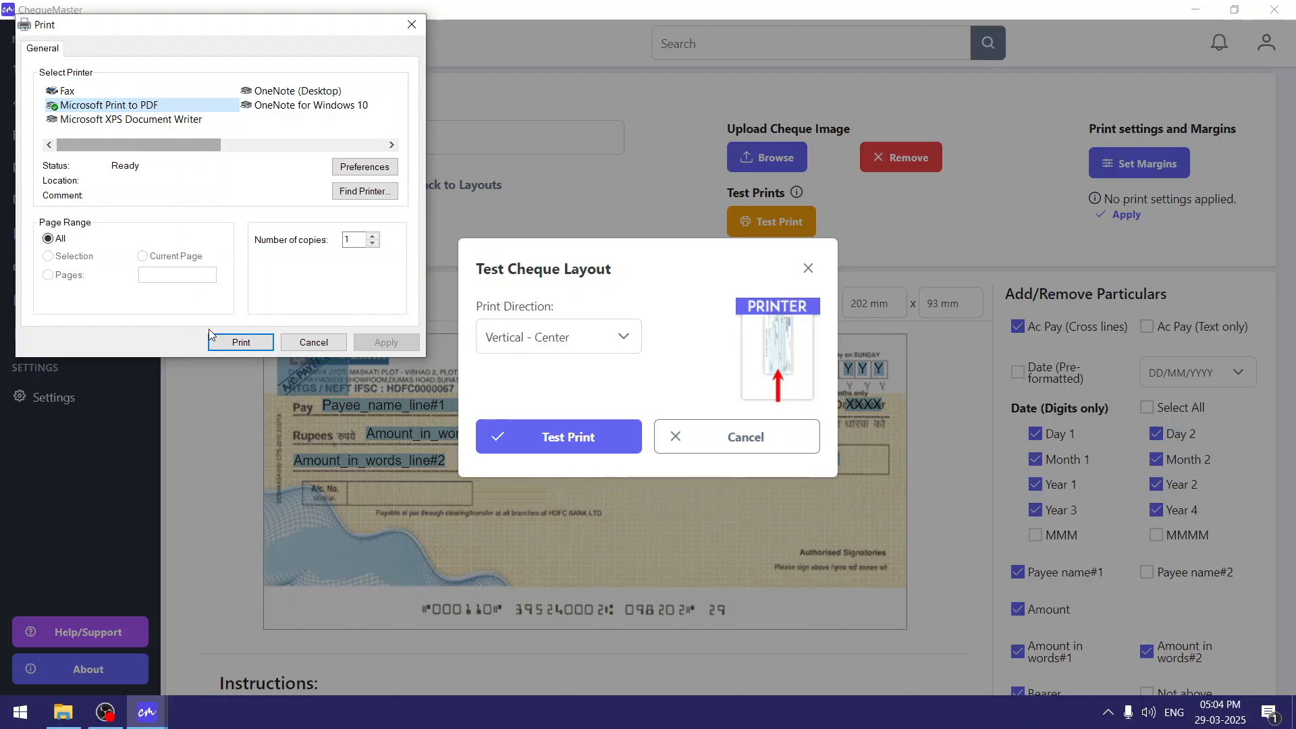
left_click(314, 343)
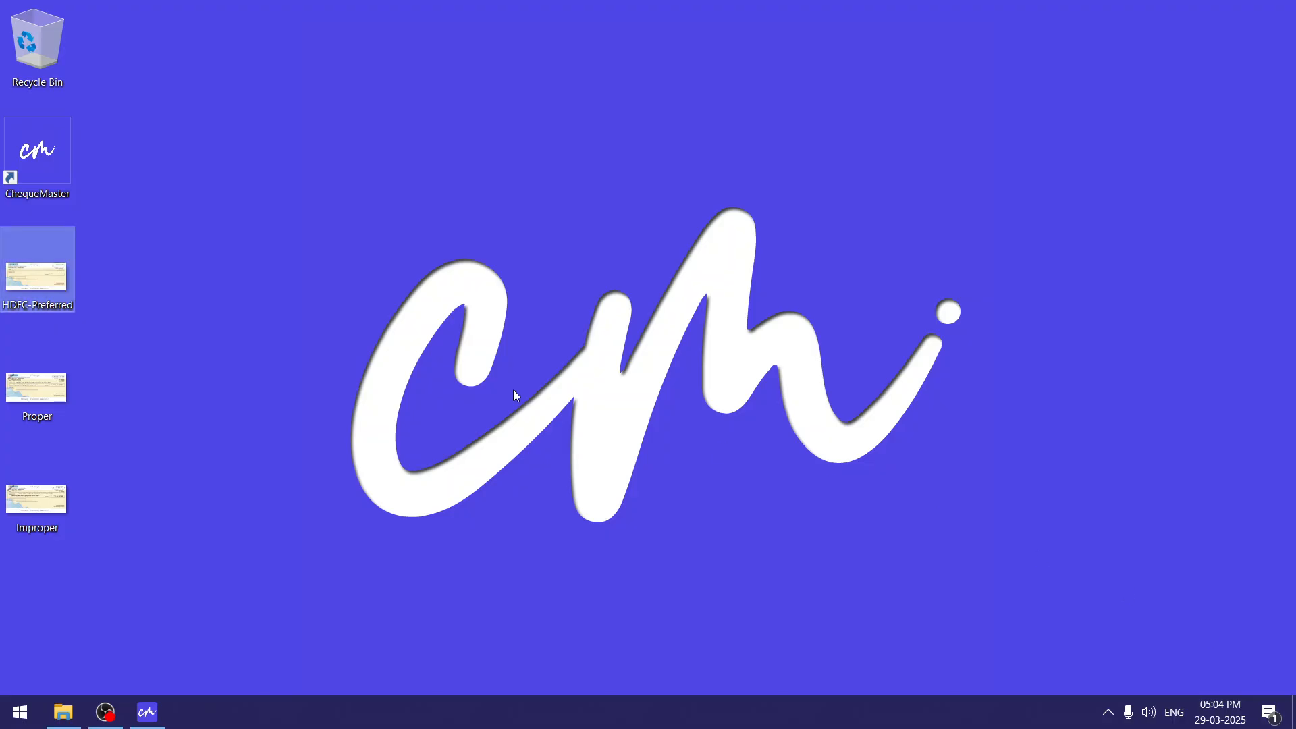
Open the Proper image from the desktop and maximize it to examine the sample cheque print
double_click(42, 409)
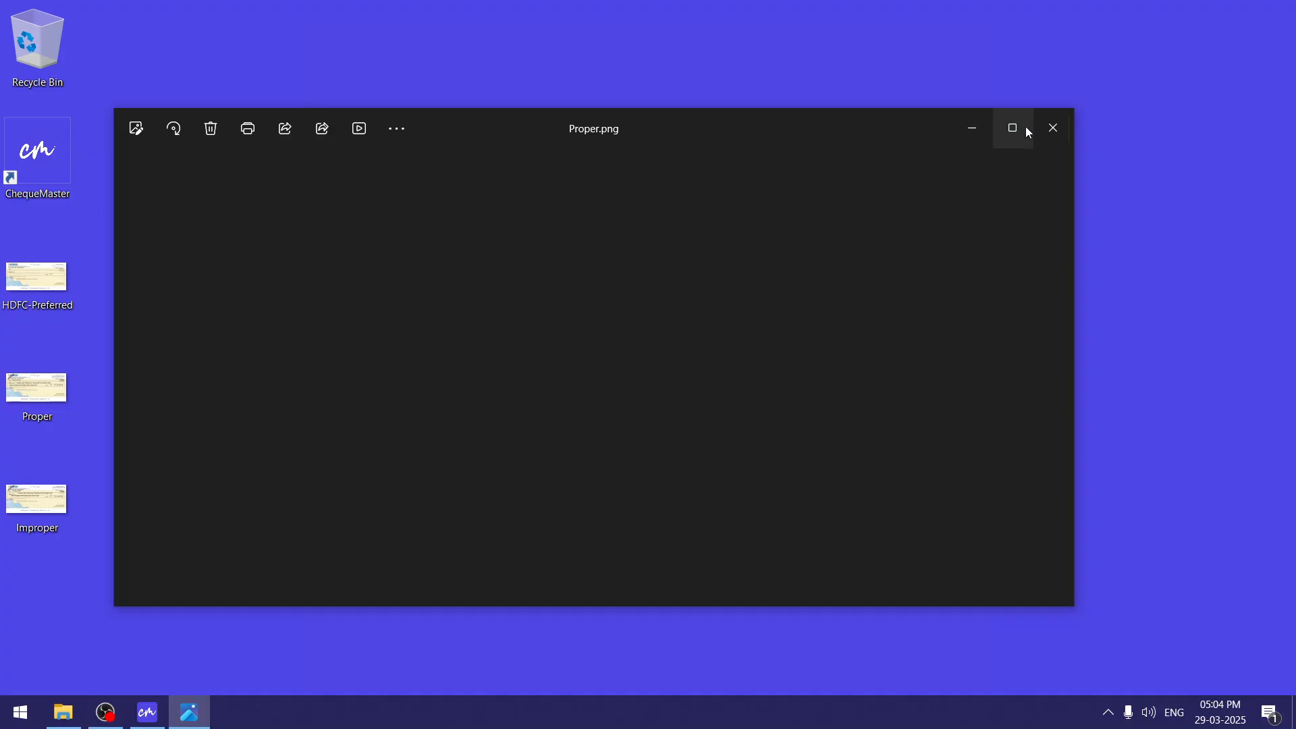
left_click(1018, 127)
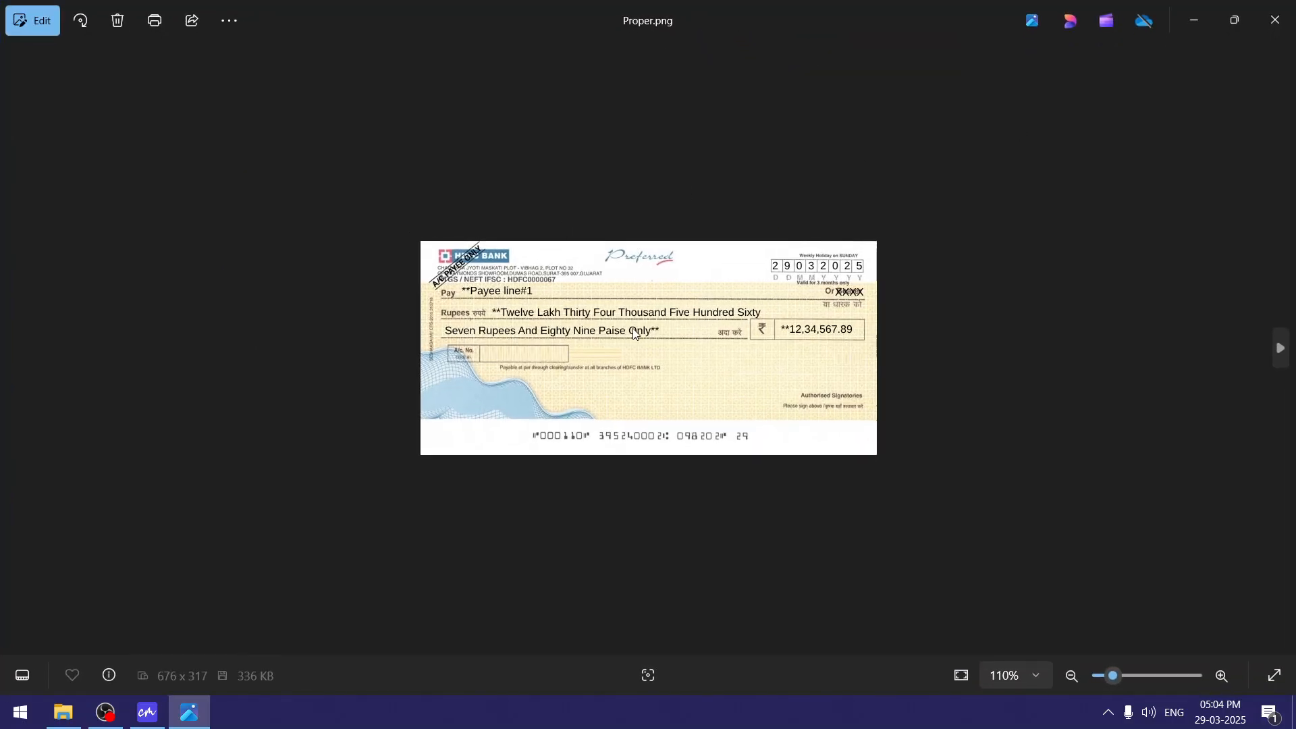
Examine the enlarged Proper sample, then open the Improper image from the desktop and enlarge it to examine its text alignment
scroll(633, 328, "up", 3)
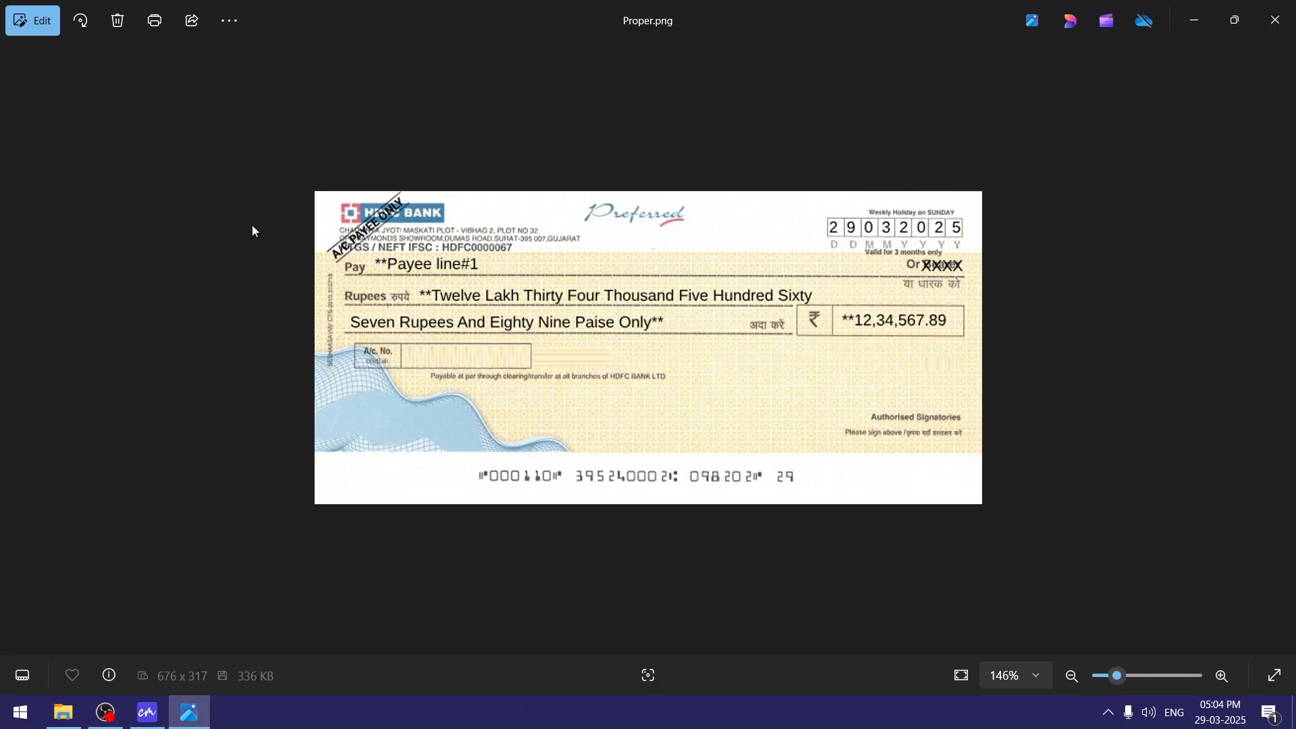
left_click(1286, 17)
left_click(41, 509)
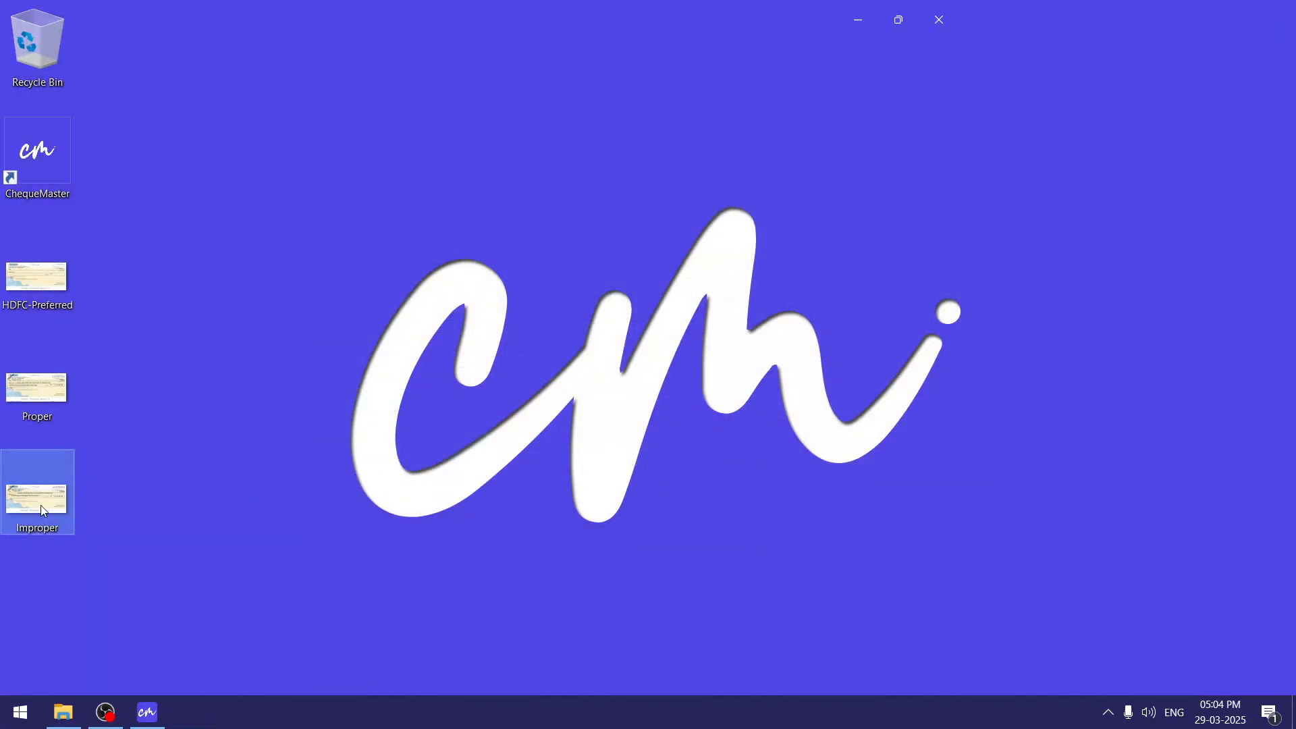
double_click(41, 510)
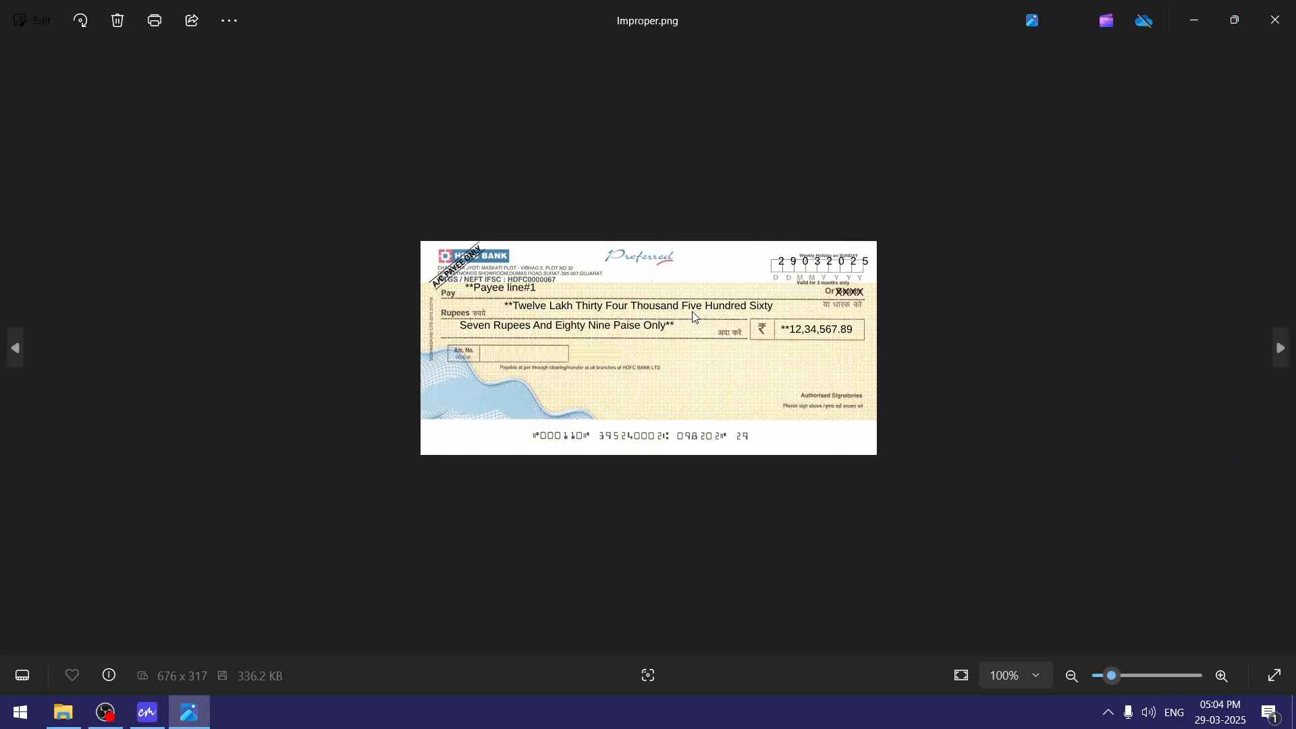
scroll(648, 304, "up", 2)
scroll(800, 274, "up", 1)
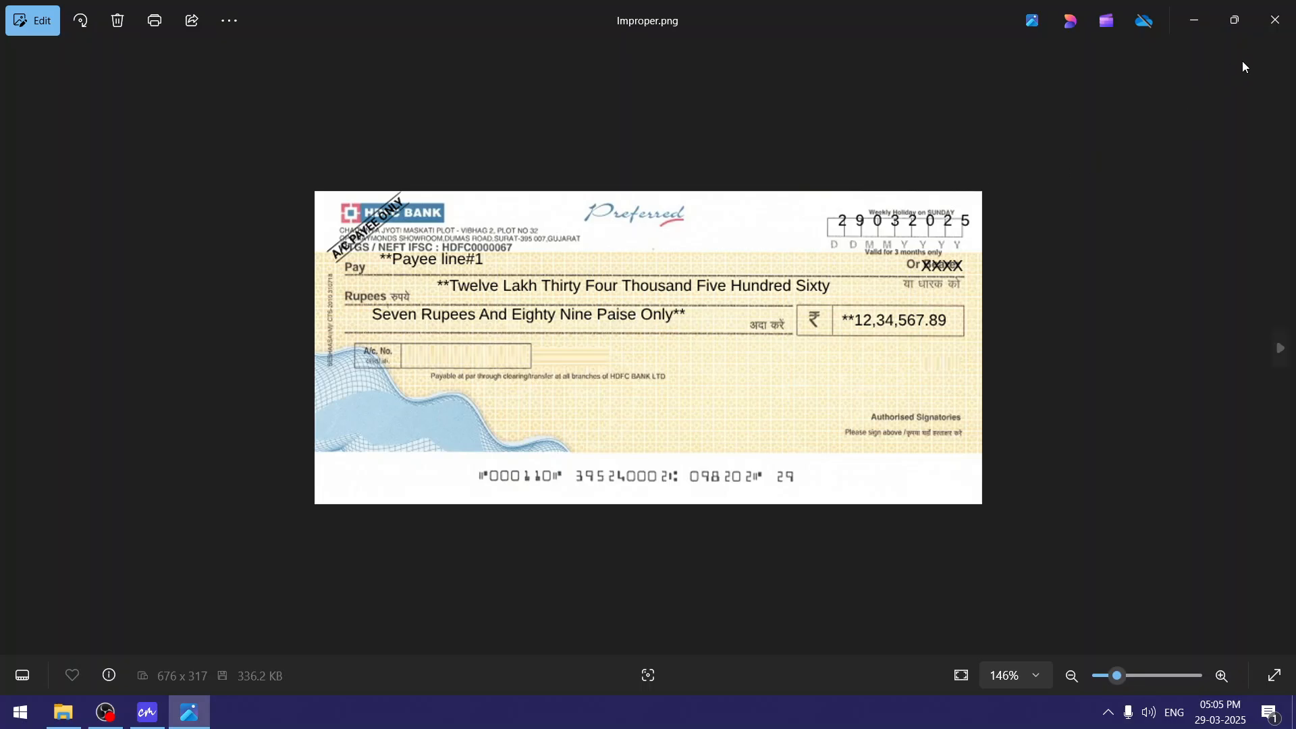
left_click(1274, 26)
Switch to ChequeMaster, dismiss the Test Cheque Layout dialog and return to the layout design
left_click(148, 712)
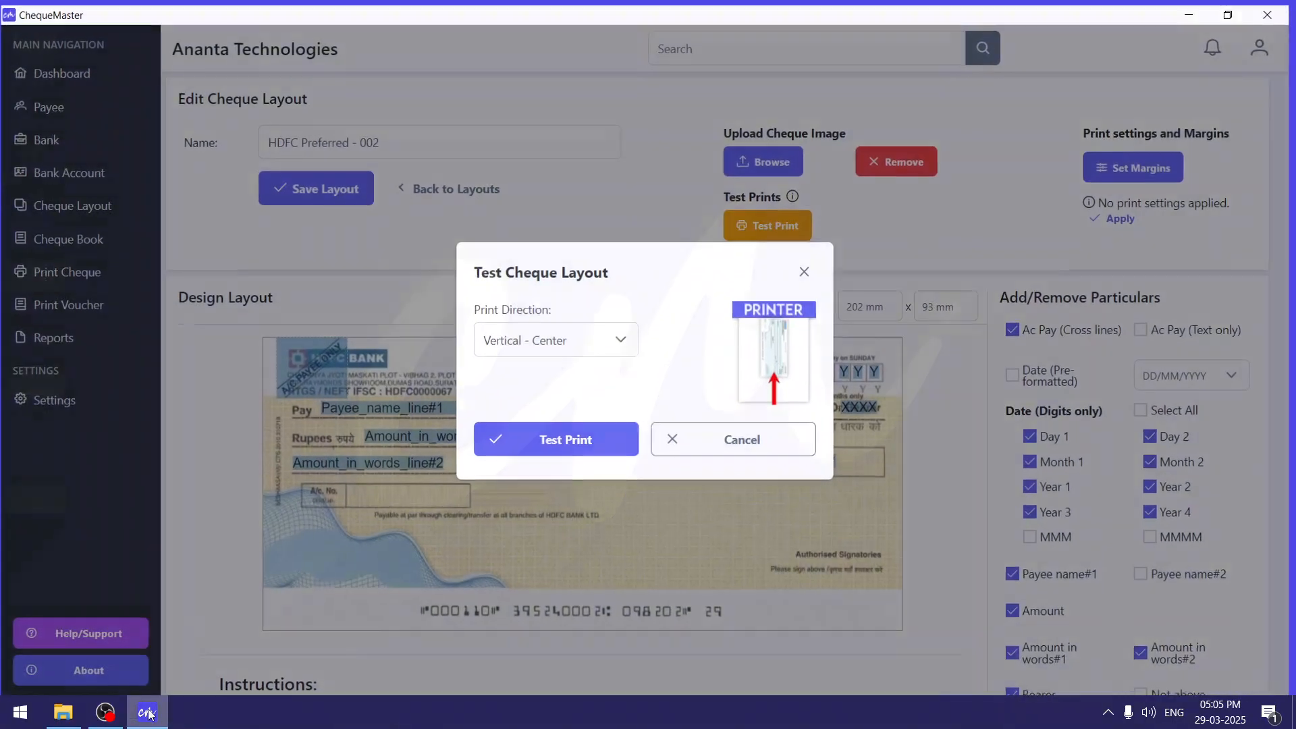
left_click(762, 432)
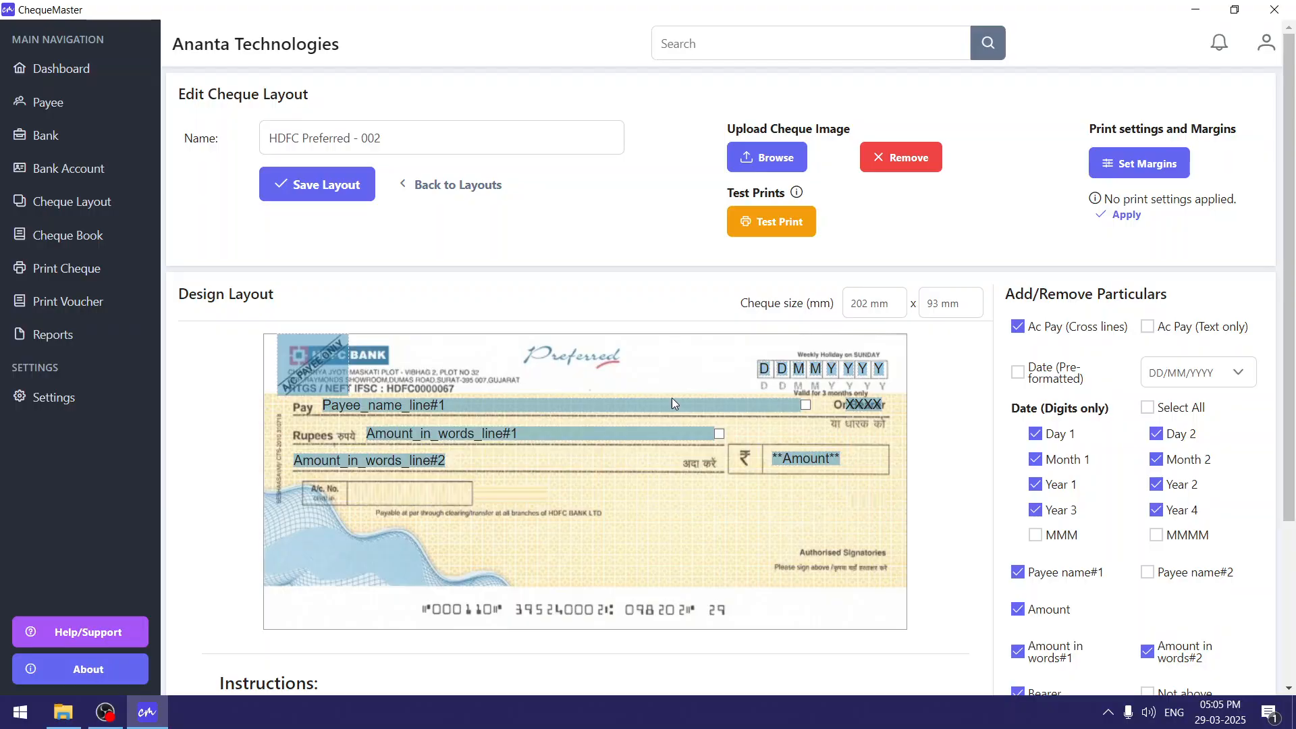
scroll(671, 398, "down", 1)
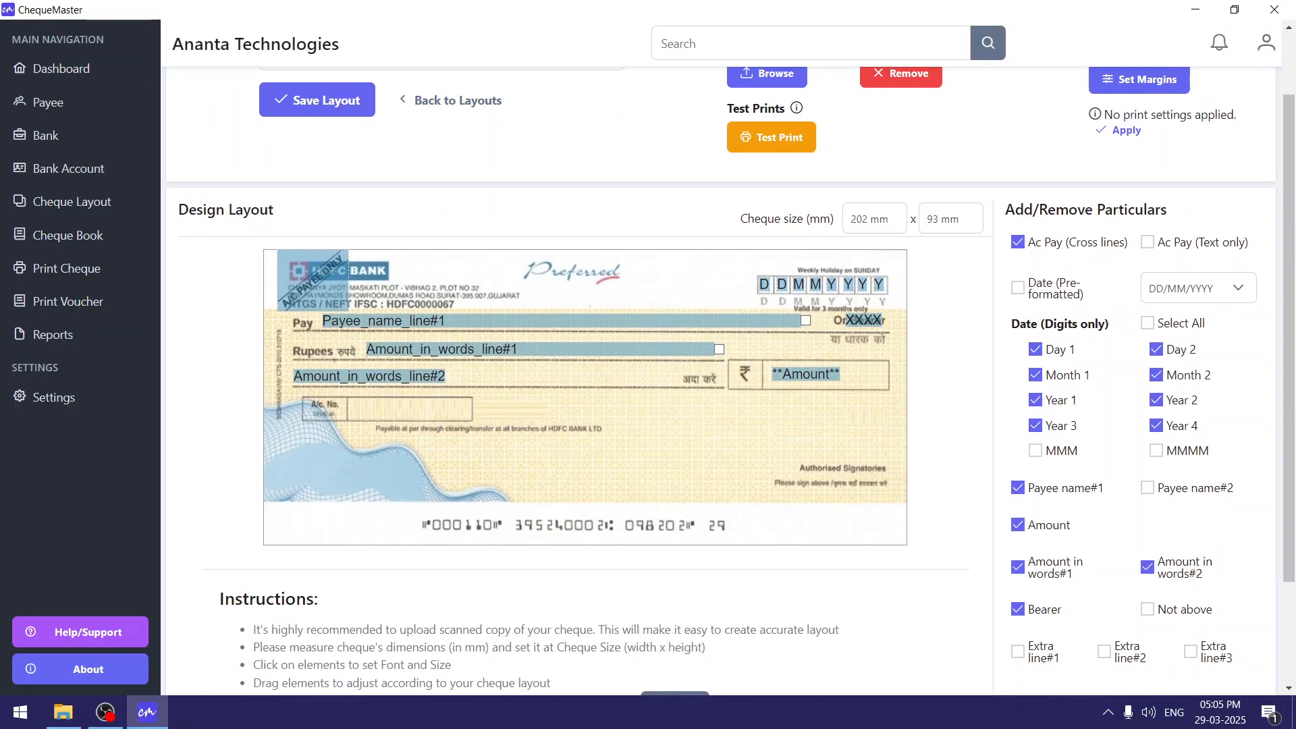
Reopen the Improper image from the desktop and enlarge it to examine the misplaced date, payee and amount-in-words text
left_click(147, 713)
double_click(38, 495)
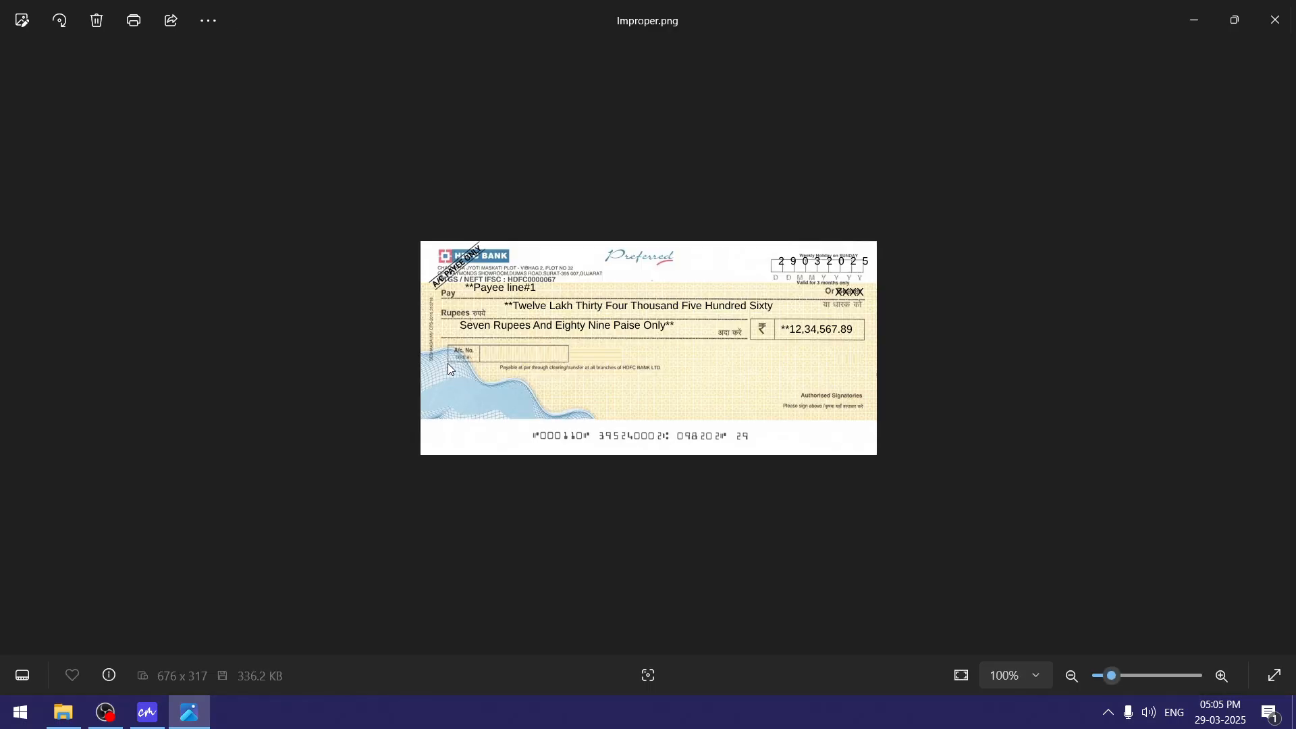
scroll(424, 305, "up", 2)
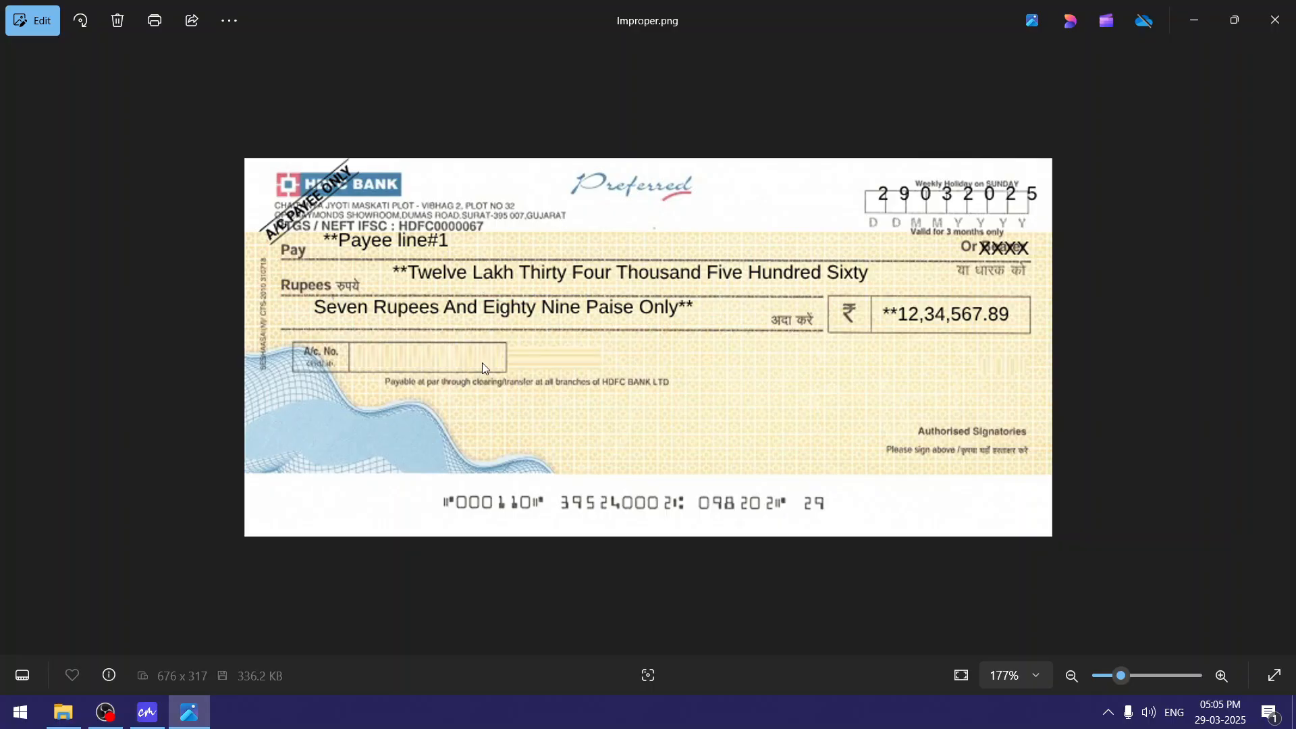
Switch to ChequeMaster and lower the payee name line to about 22 mm from the cheque's upper edge
left_click(147, 712)
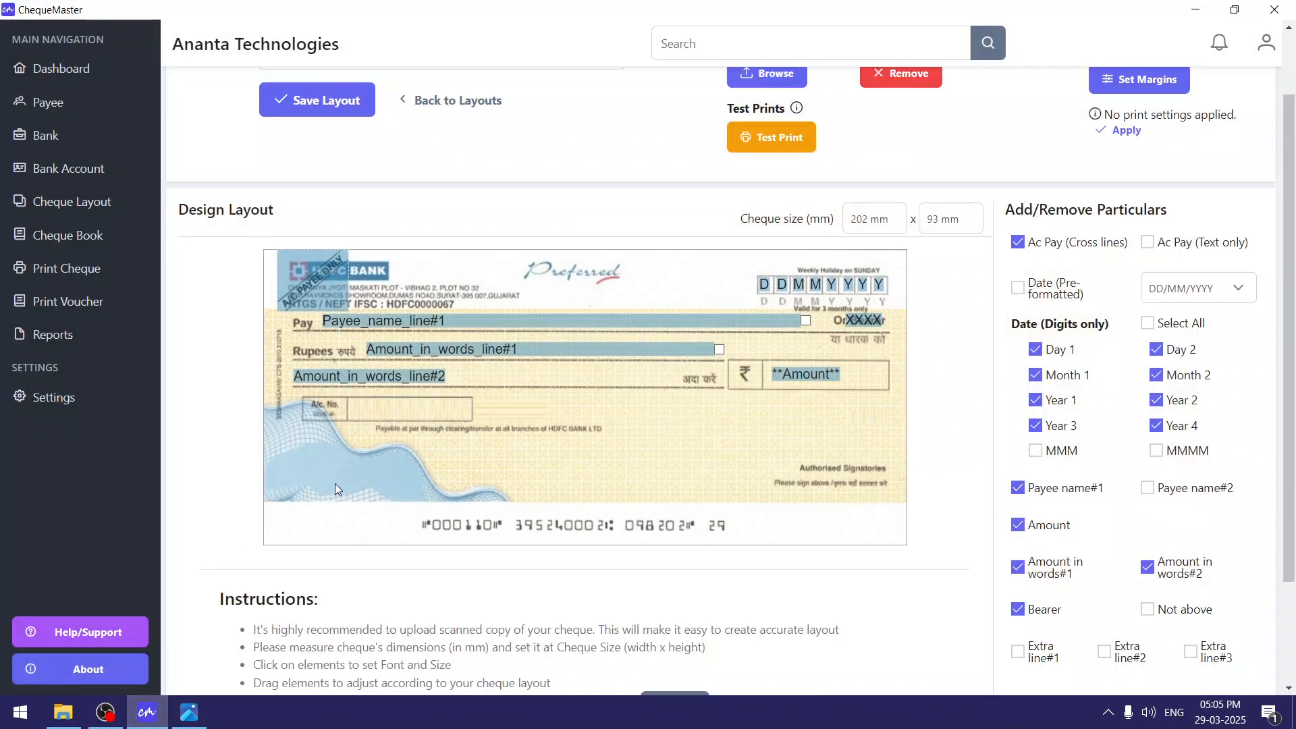
left_click(472, 323)
left_click_drag(472, 322, 472, 331)
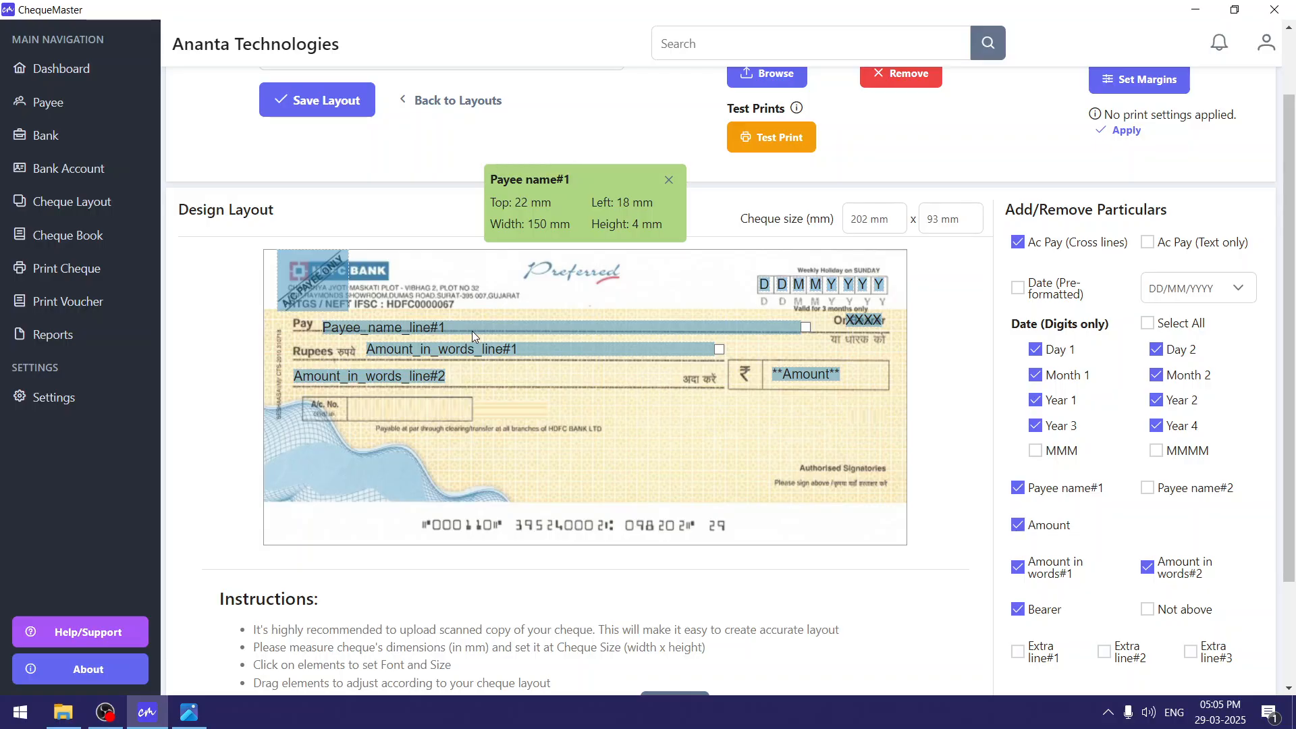
left_click_drag(472, 331, 472, 330)
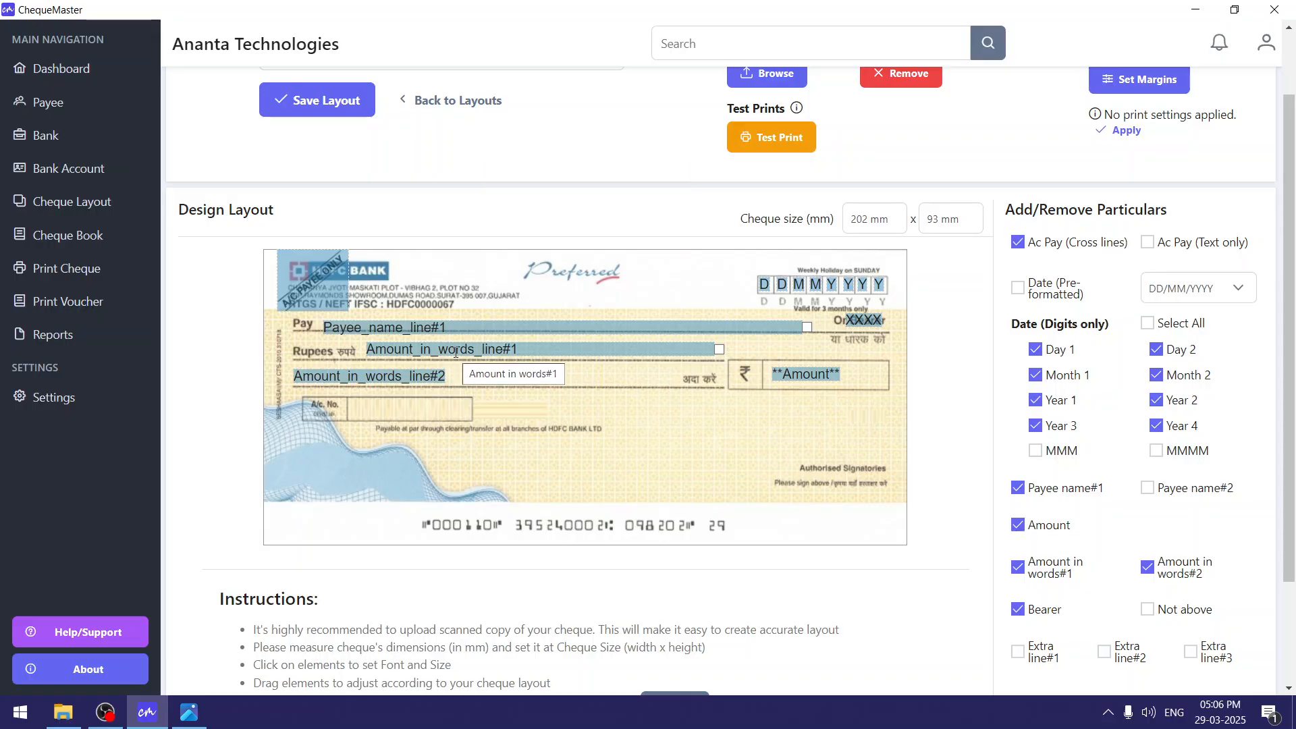
Lower the first amount-in-words line to about 32 mm and the second to about 40 mm from the cheque's upper edge
left_click(465, 349)
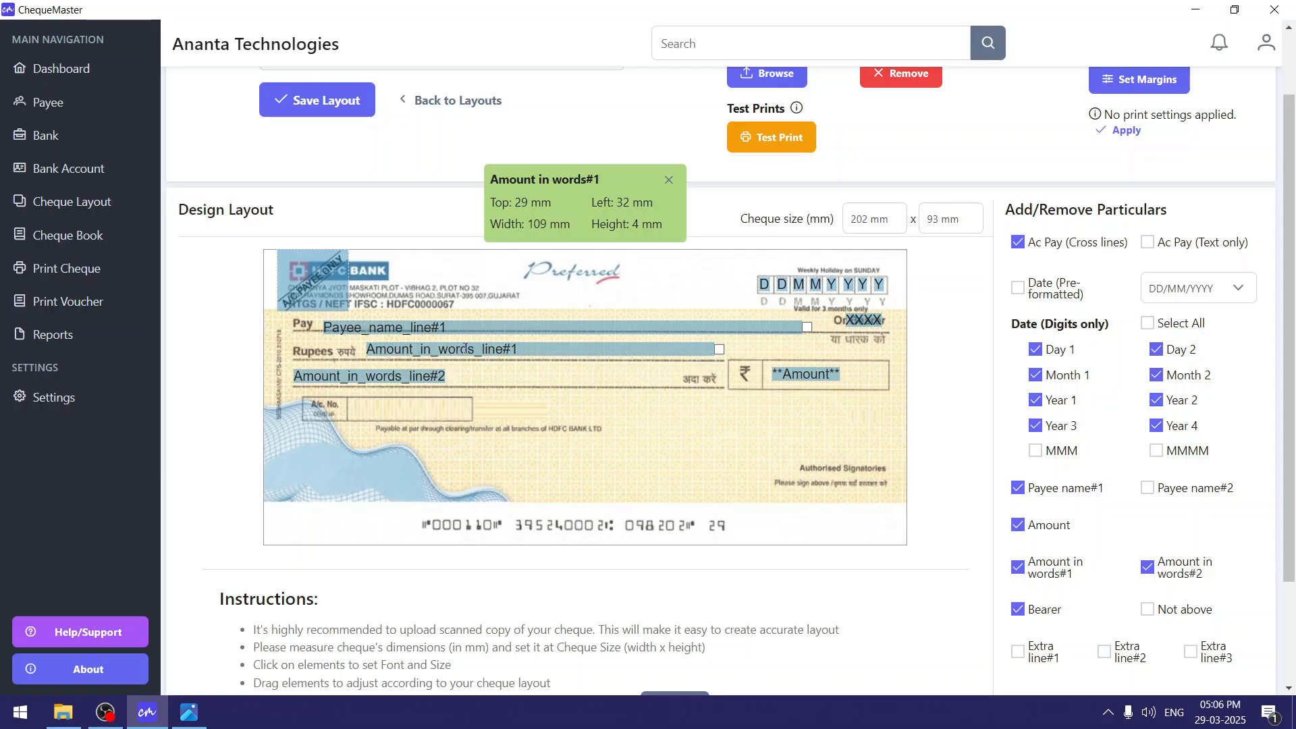
left_click_drag(466, 348, 465, 359)
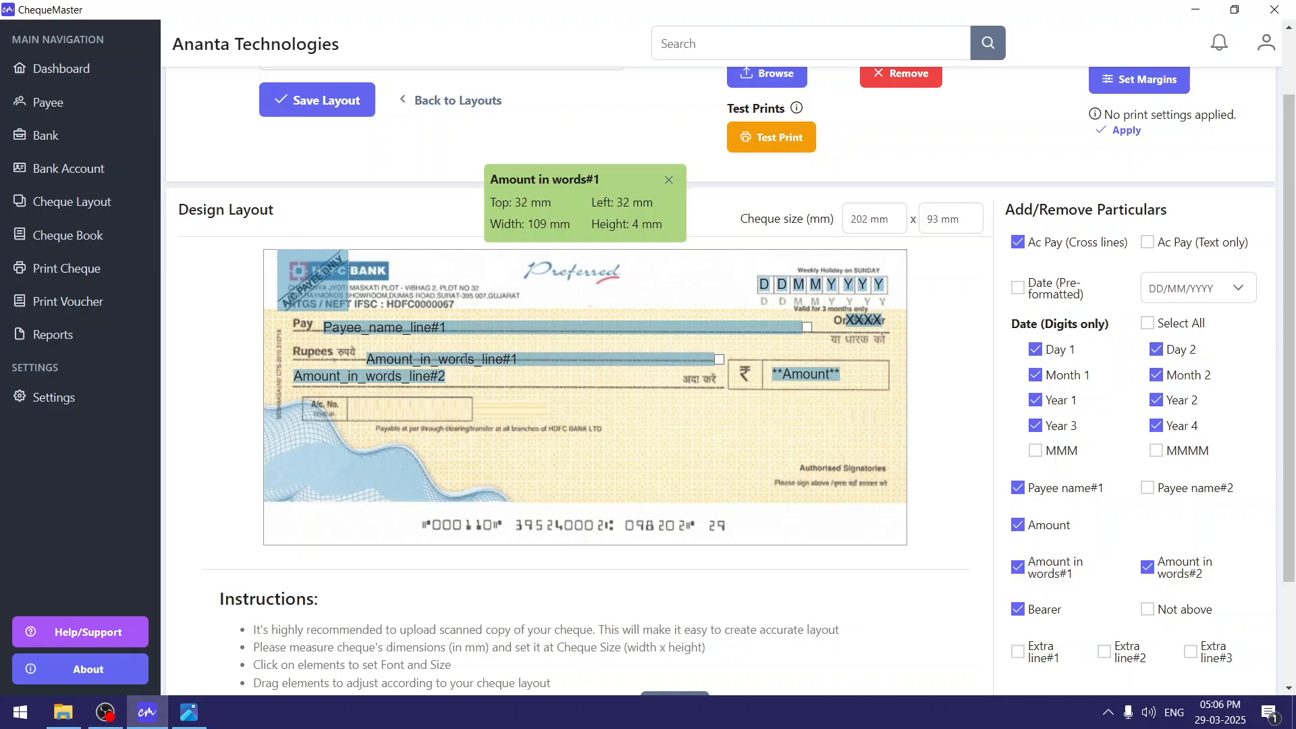
left_click(394, 380)
left_click_drag(394, 380, 393, 387)
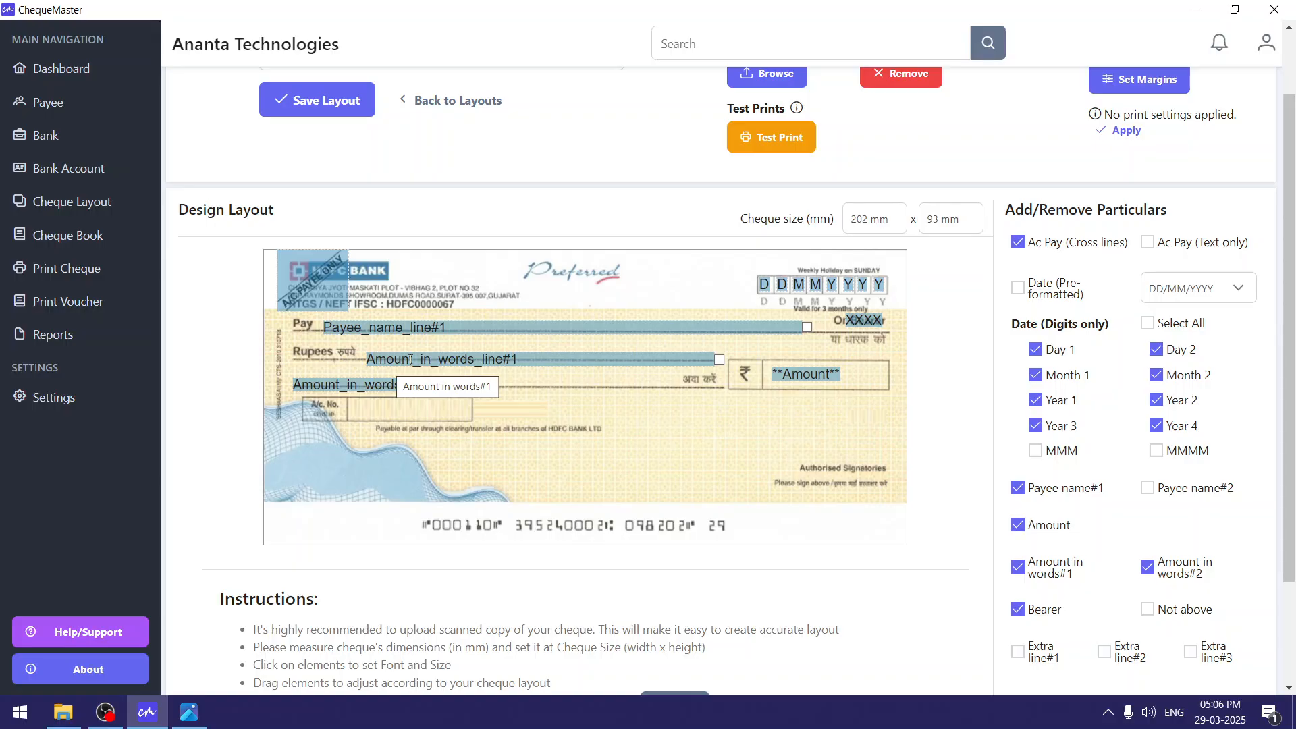
Shift both amount-in-words lines left, the second to about 5 mm from the cheque's left edge, and nudge the payee name line left
left_click(410, 360)
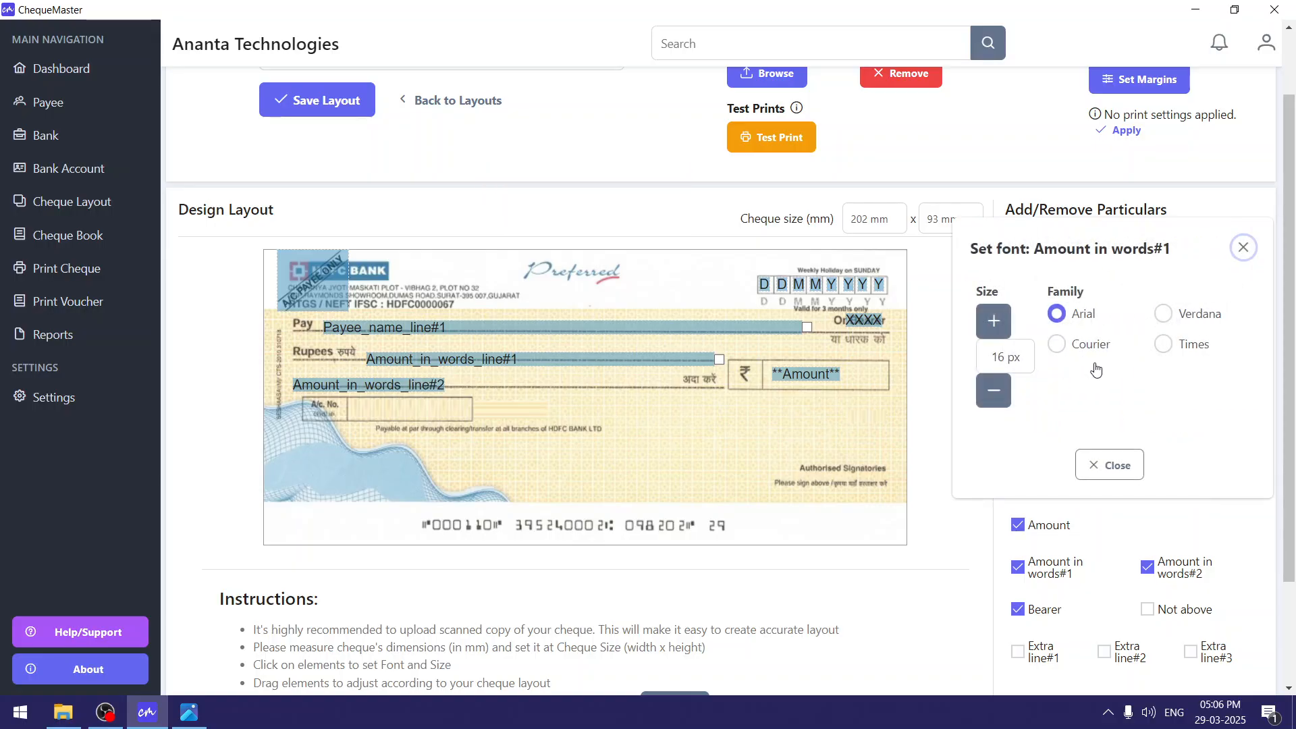
left_click(1134, 468)
left_click_drag(537, 356, 522, 355)
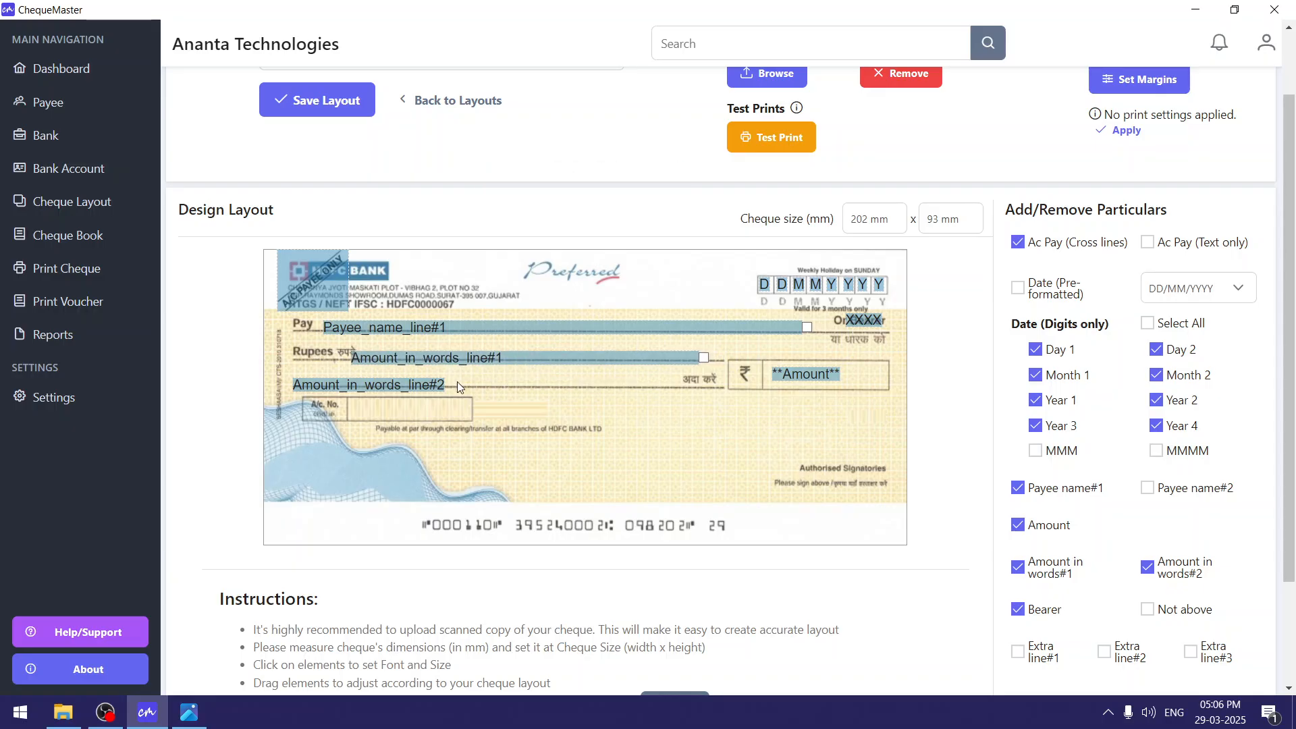
left_click_drag(431, 386, 419, 386)
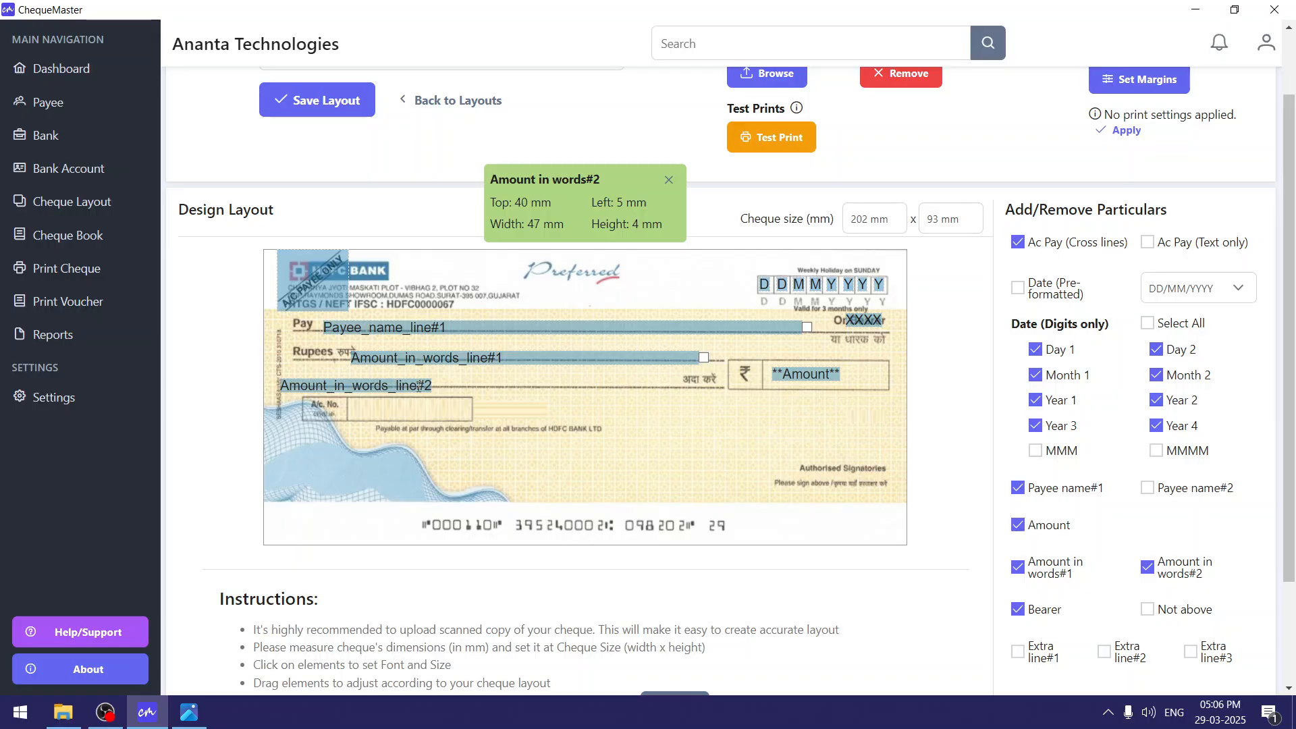
left_click(482, 428)
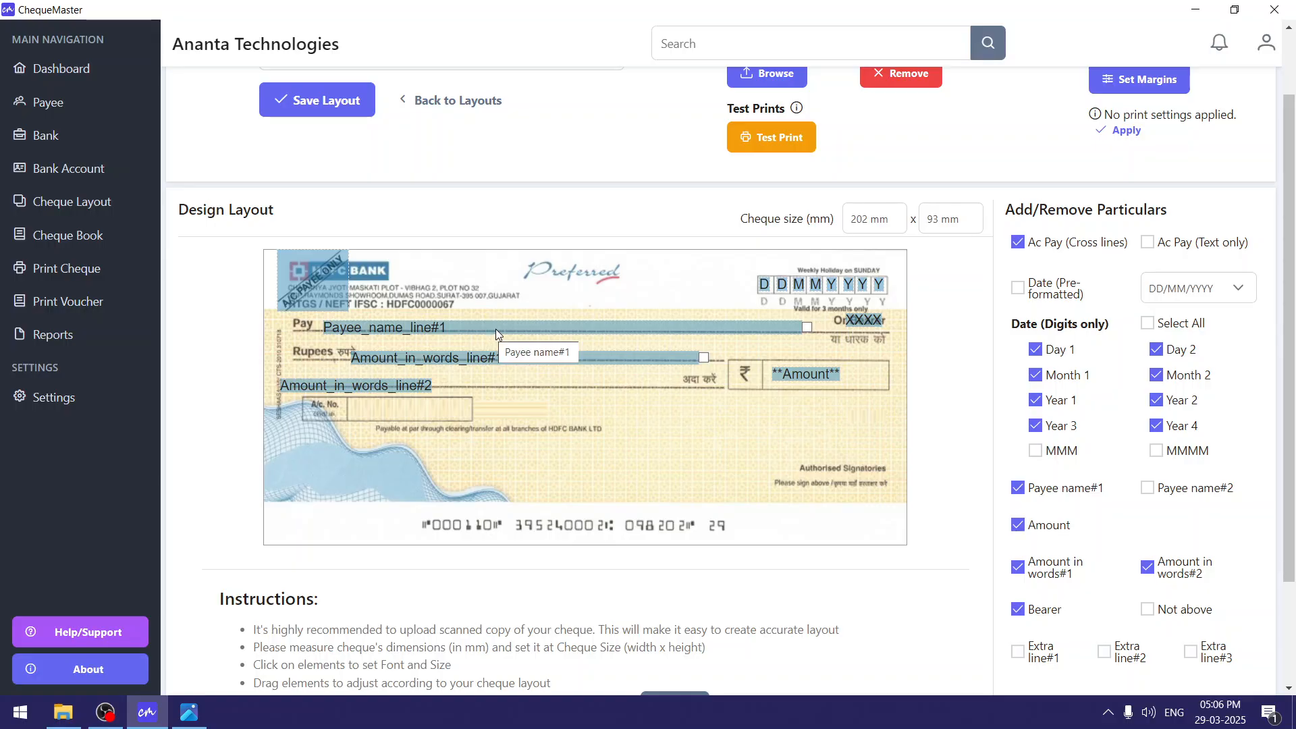
left_click_drag(496, 329, 493, 329)
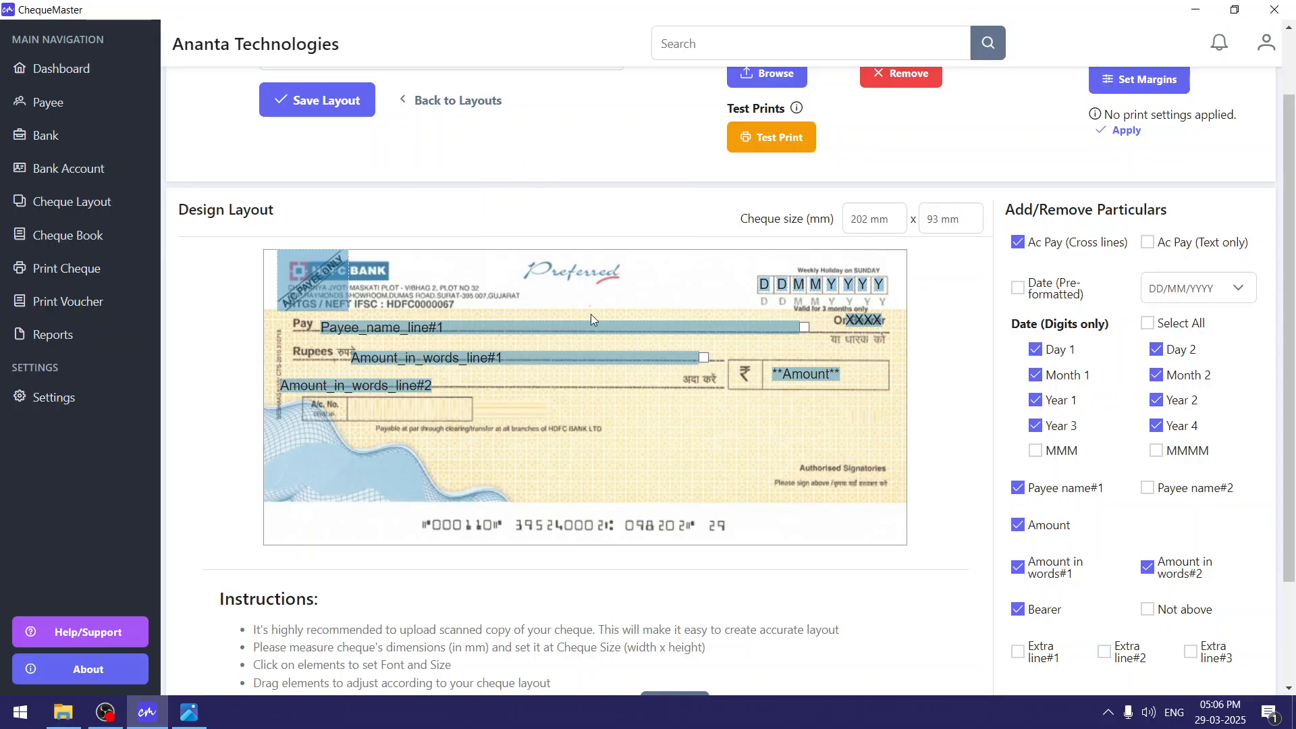
Move the date digits down and left, Day 1 to 10 mm from top and 153 mm from left, and align the digits
left_click(765, 285)
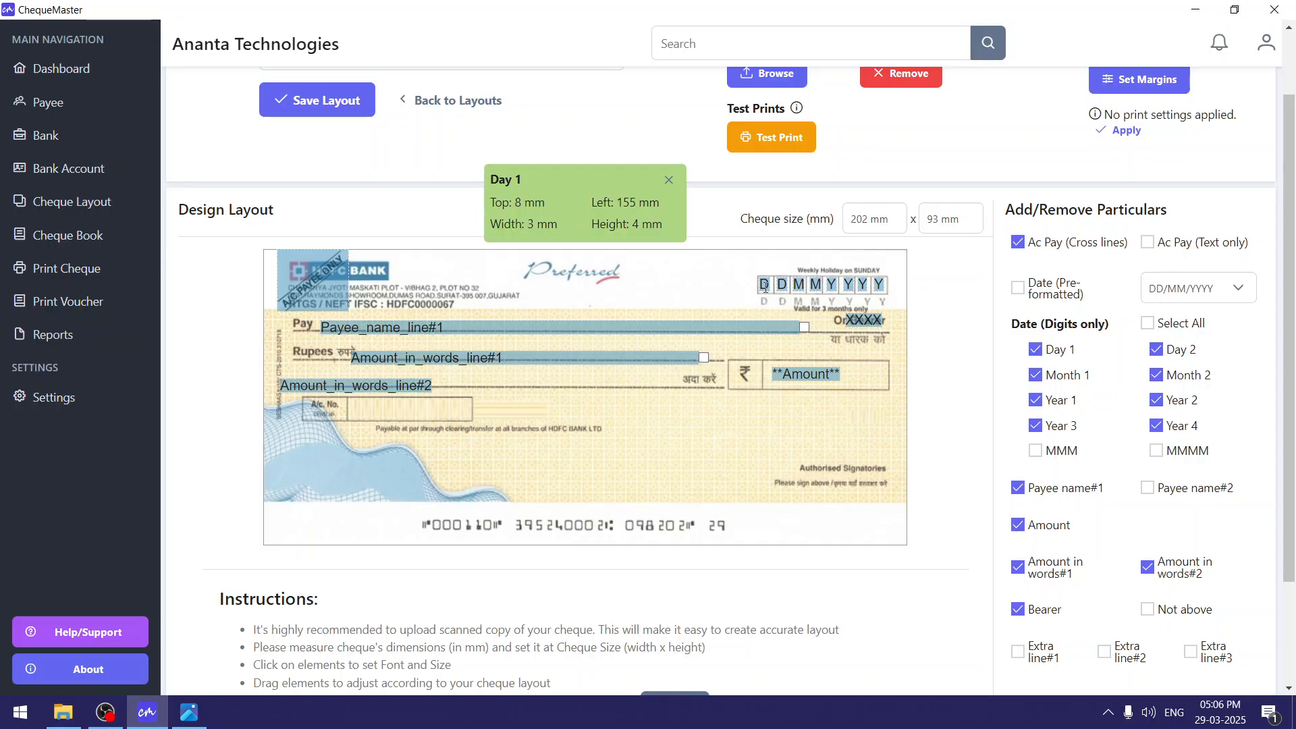
left_click_drag(764, 285, 878, 293)
left_click(760, 290)
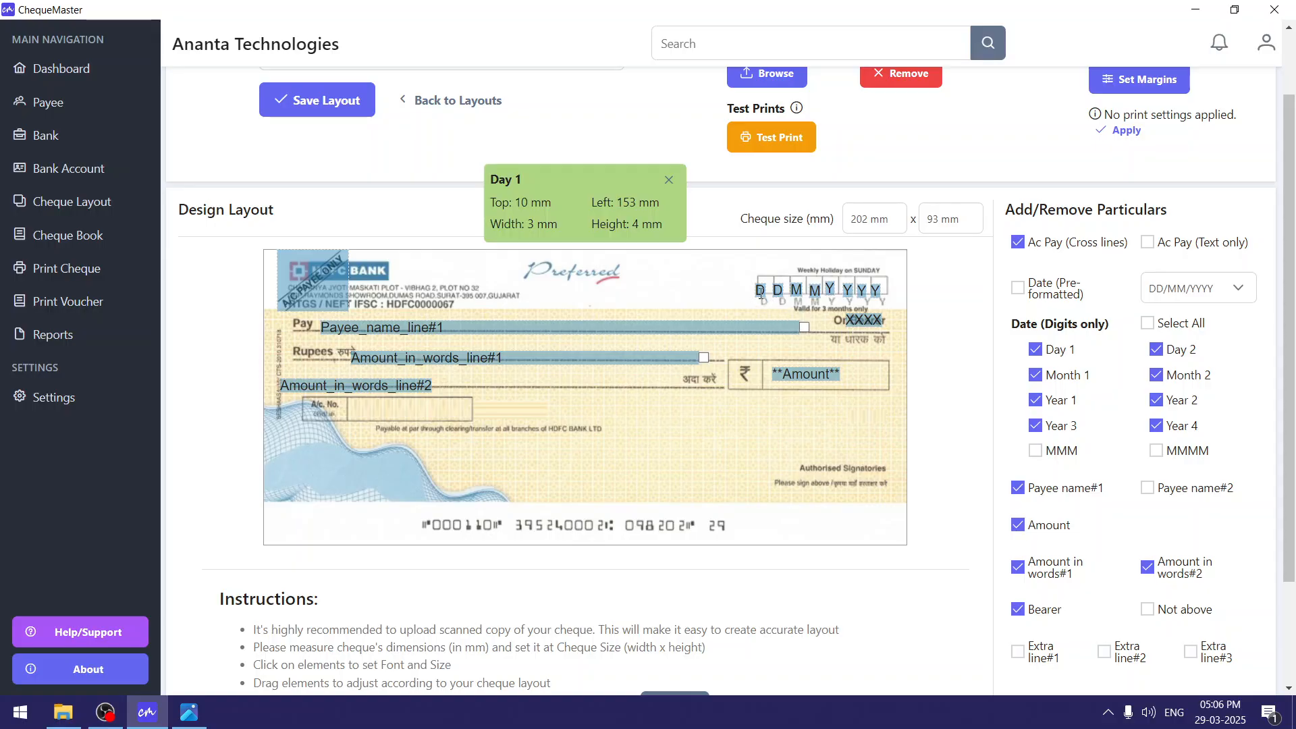
left_click(1213, 400)
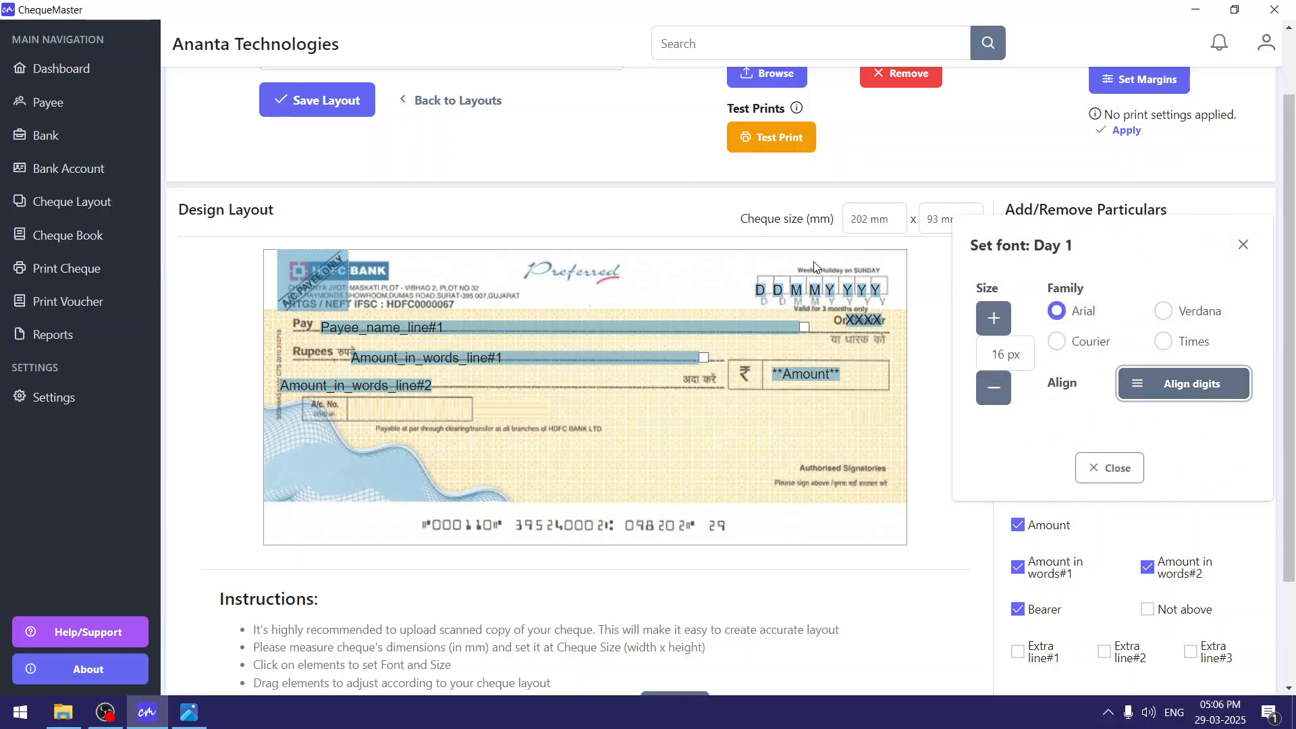
left_click(1104, 473)
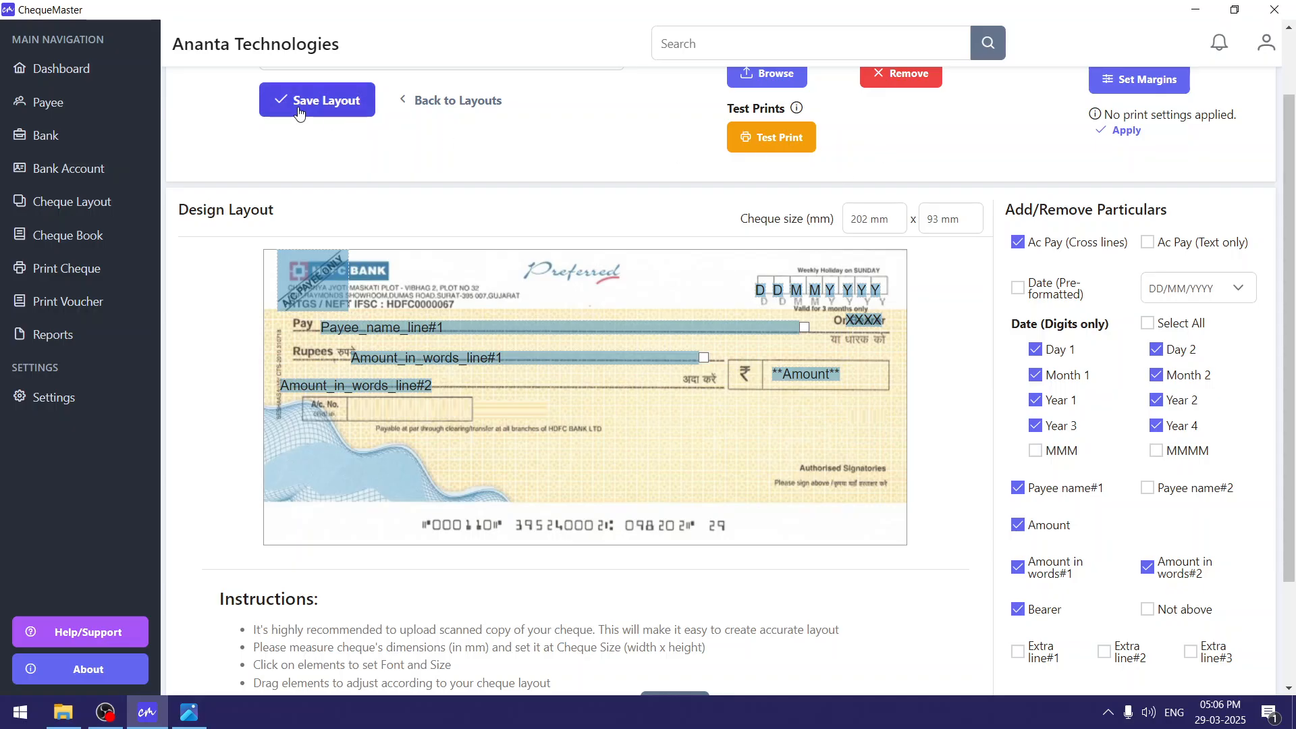
Save the repositioned fields of the HDFC Preferred - 002 cheque layout
scroll(292, 255, "up", 1)
scroll(292, 255, "up", 1)
left_click(324, 182)
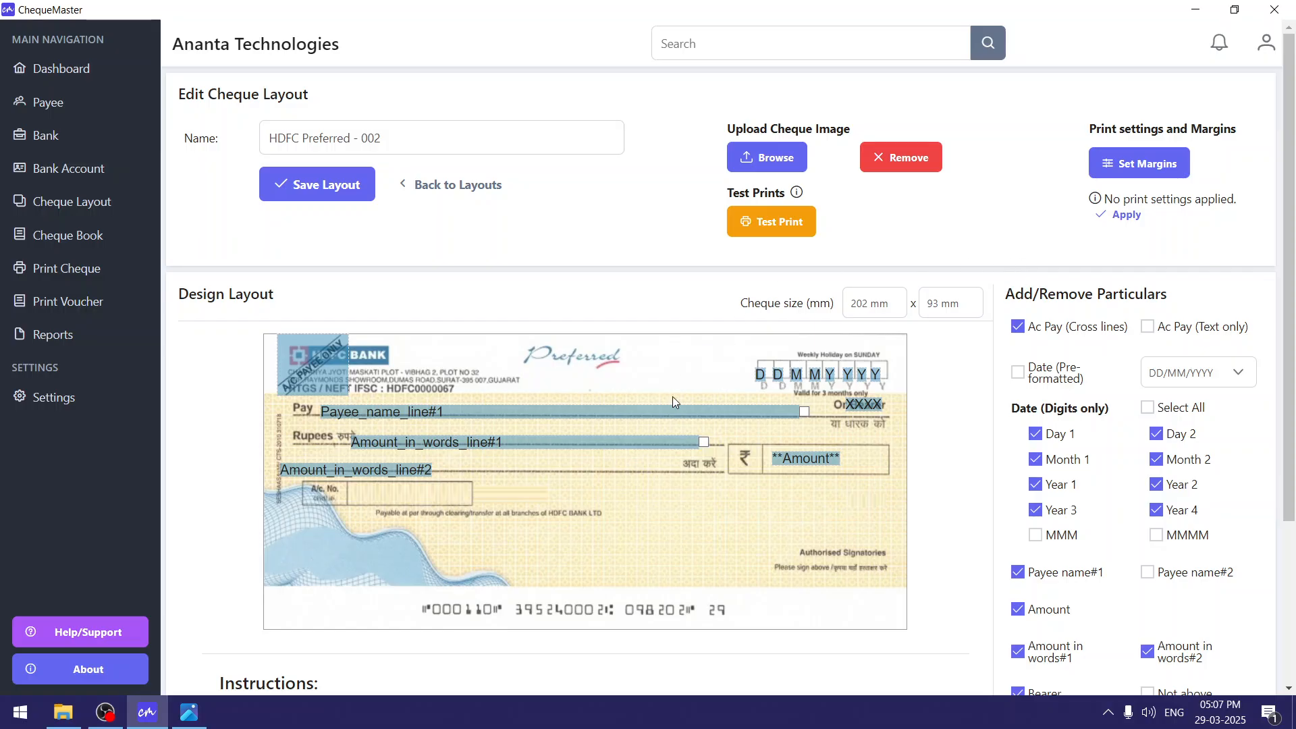
Open the print settings and margins, compare with the Improper image, and set the payee name to shift down 2 mm
left_click(1126, 171)
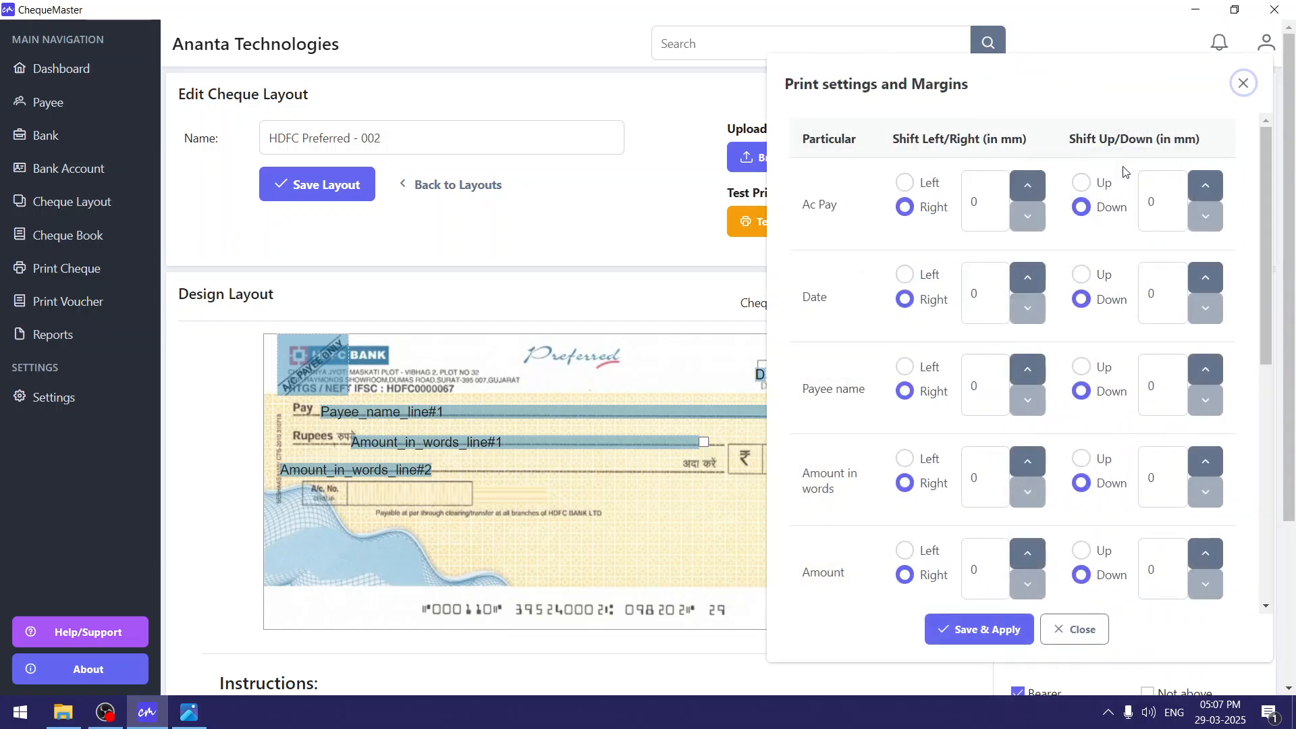
left_click(189, 712)
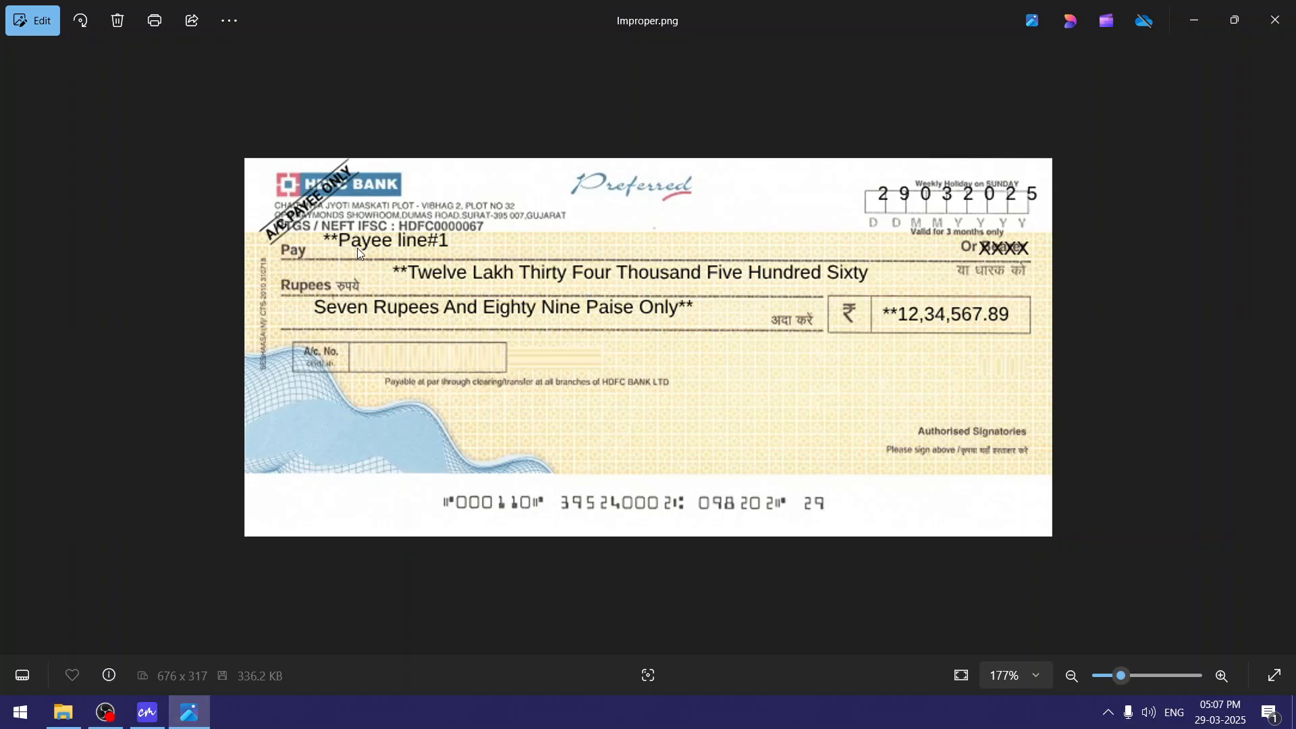
key("alt+Tab")
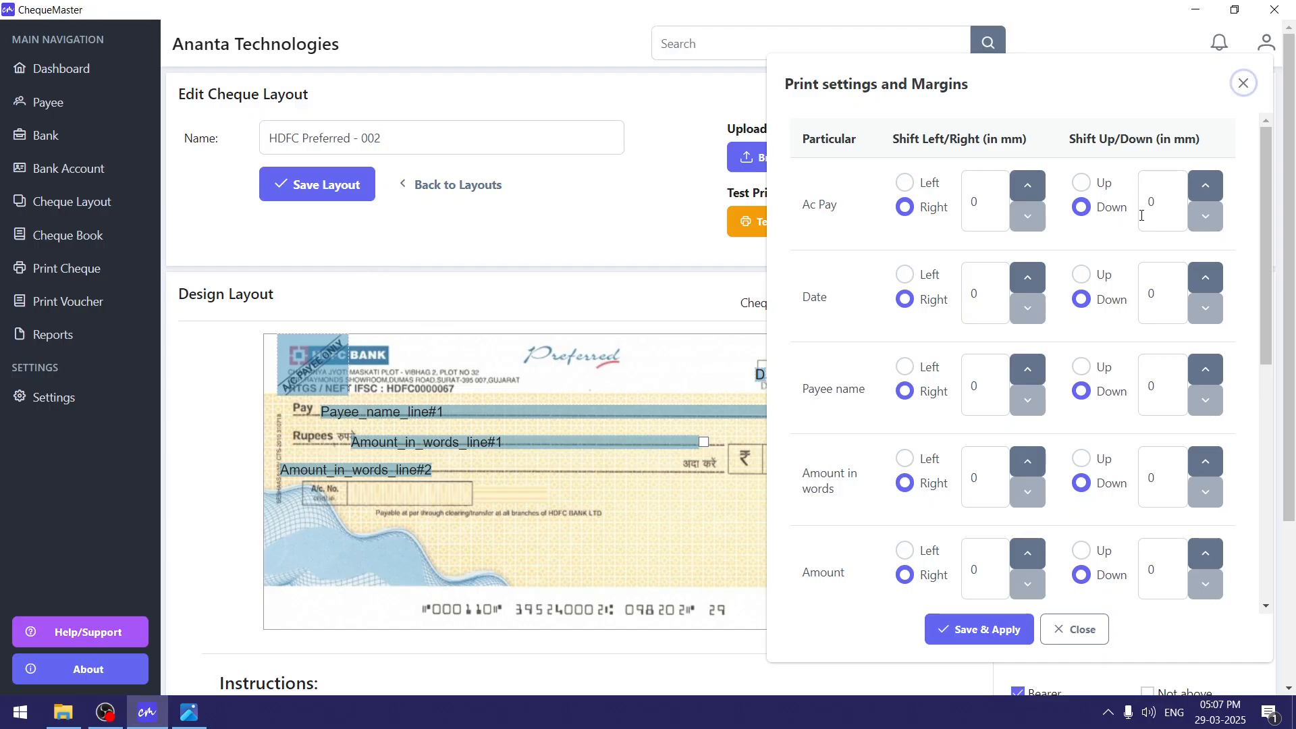
left_click_drag(803, 389, 870, 399)
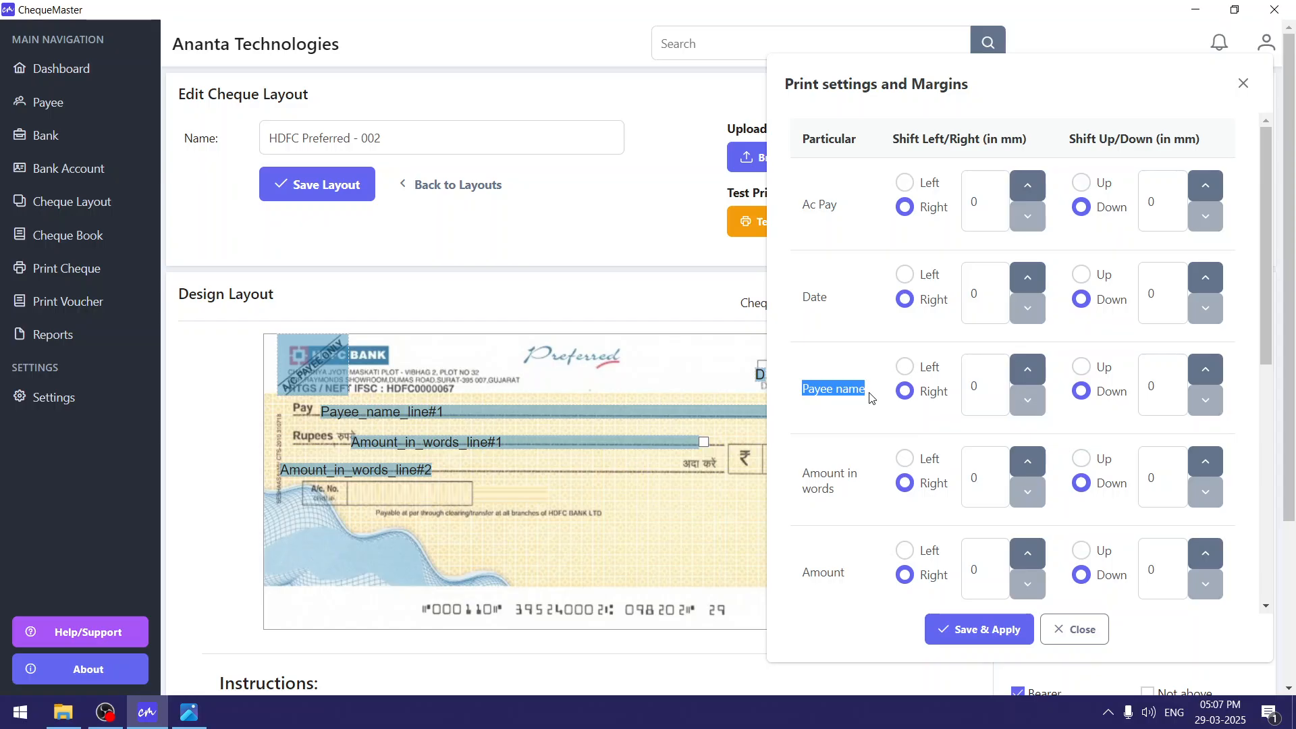
double_click(1112, 396)
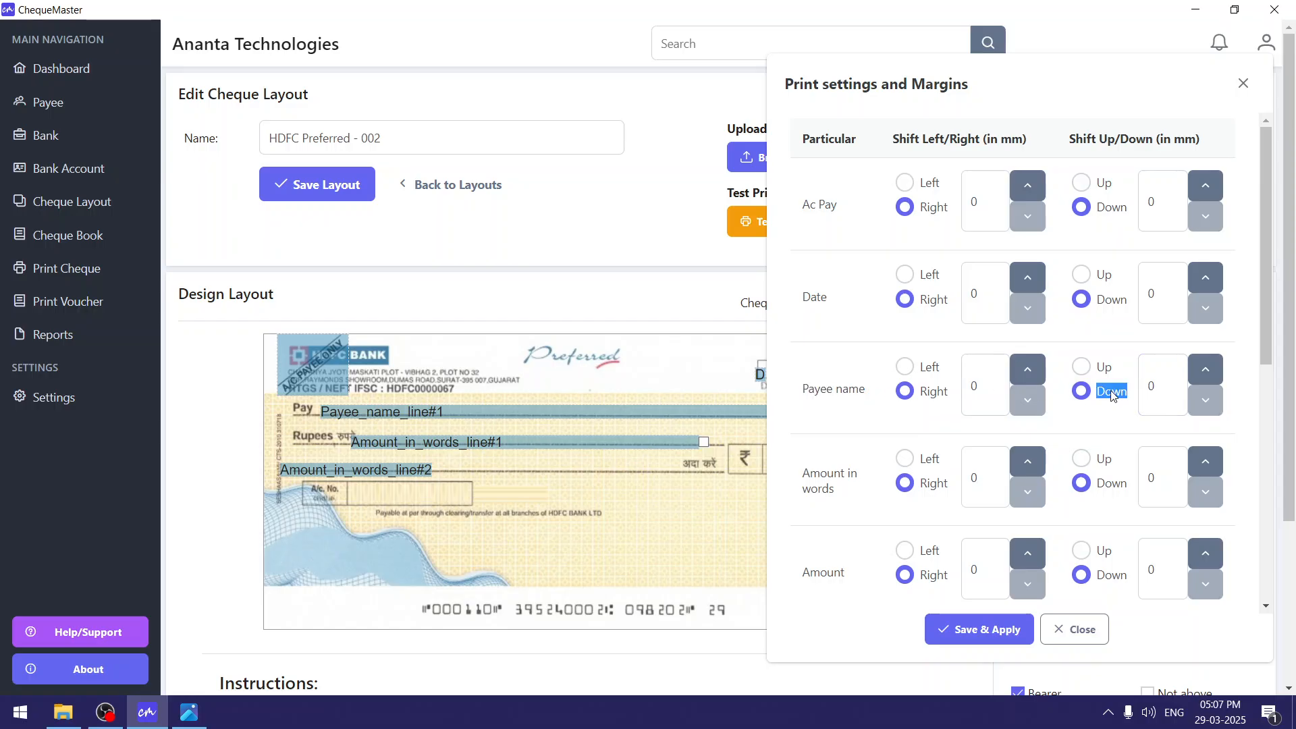
double_click(1159, 391)
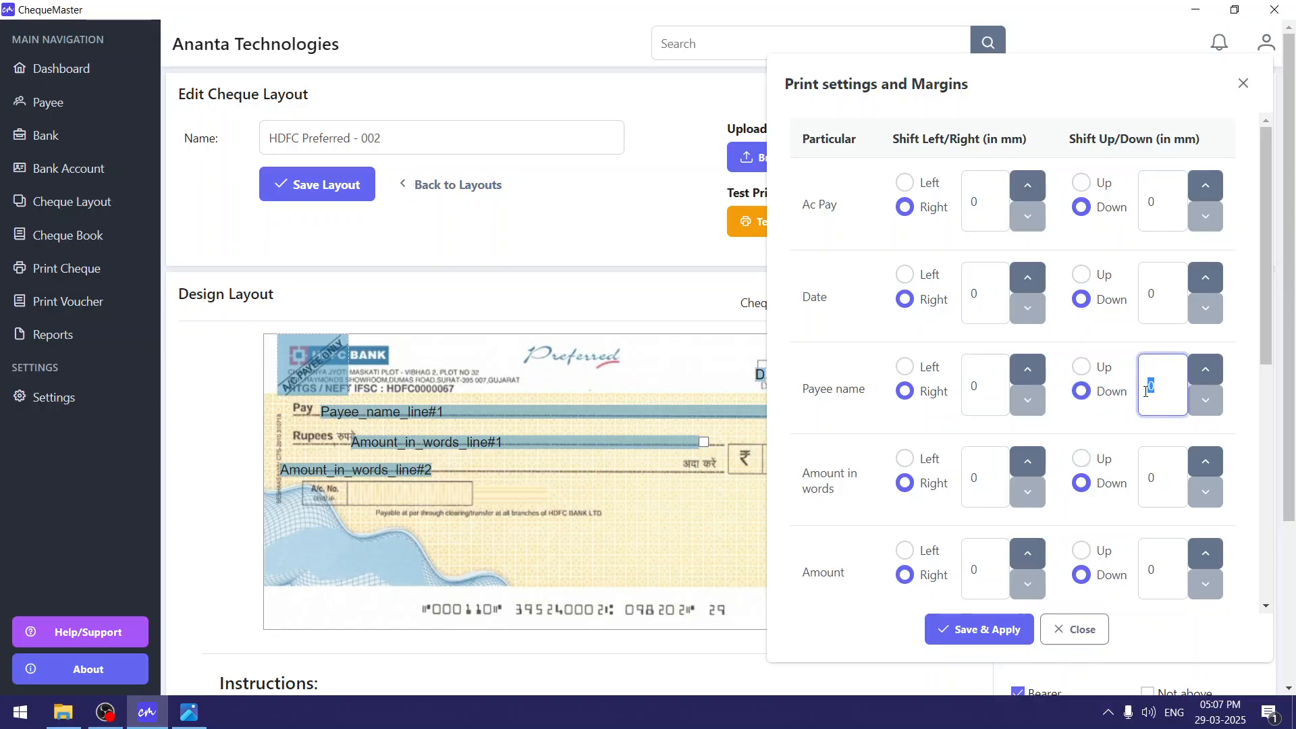
left_click(1205, 369)
left_click(1205, 369)
left_click_drag(1164, 394, 1143, 395)
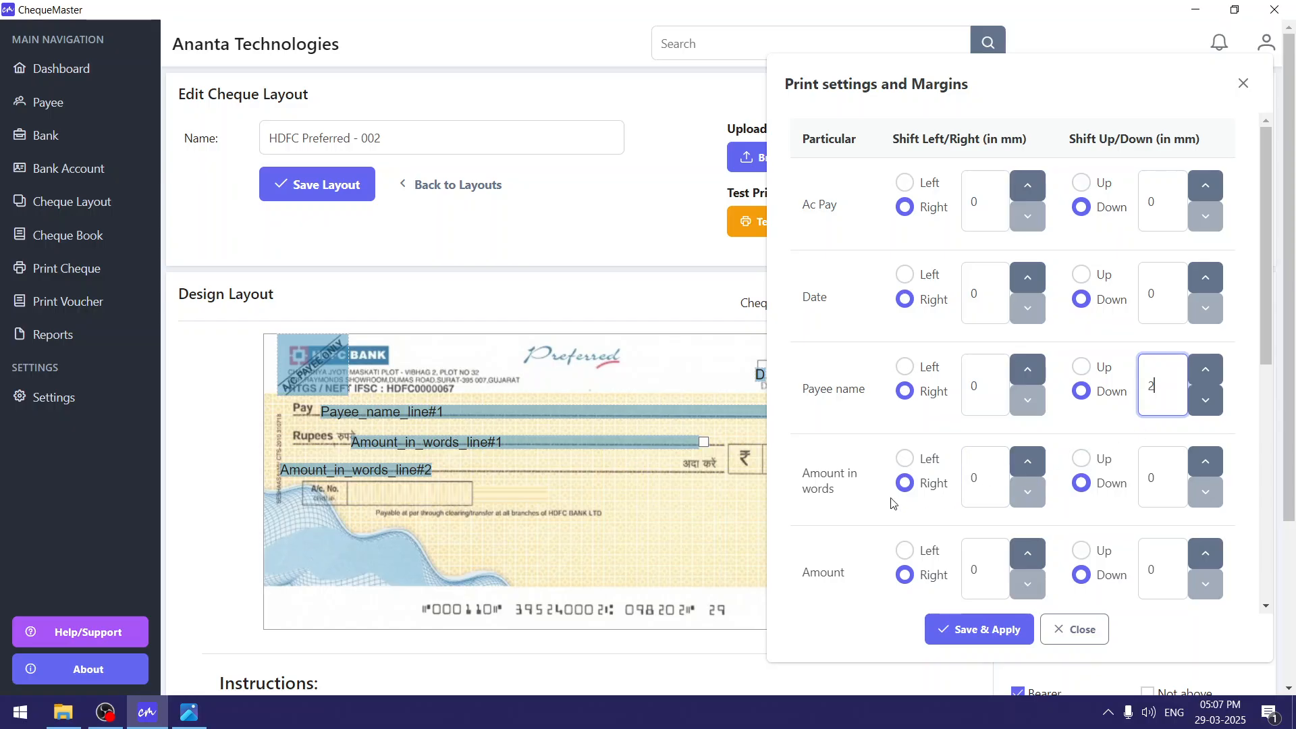
Check the amount-in-words alignment in the Improper image and set that field to shift 4 mm left and 3 mm down
key("alt+Tab")
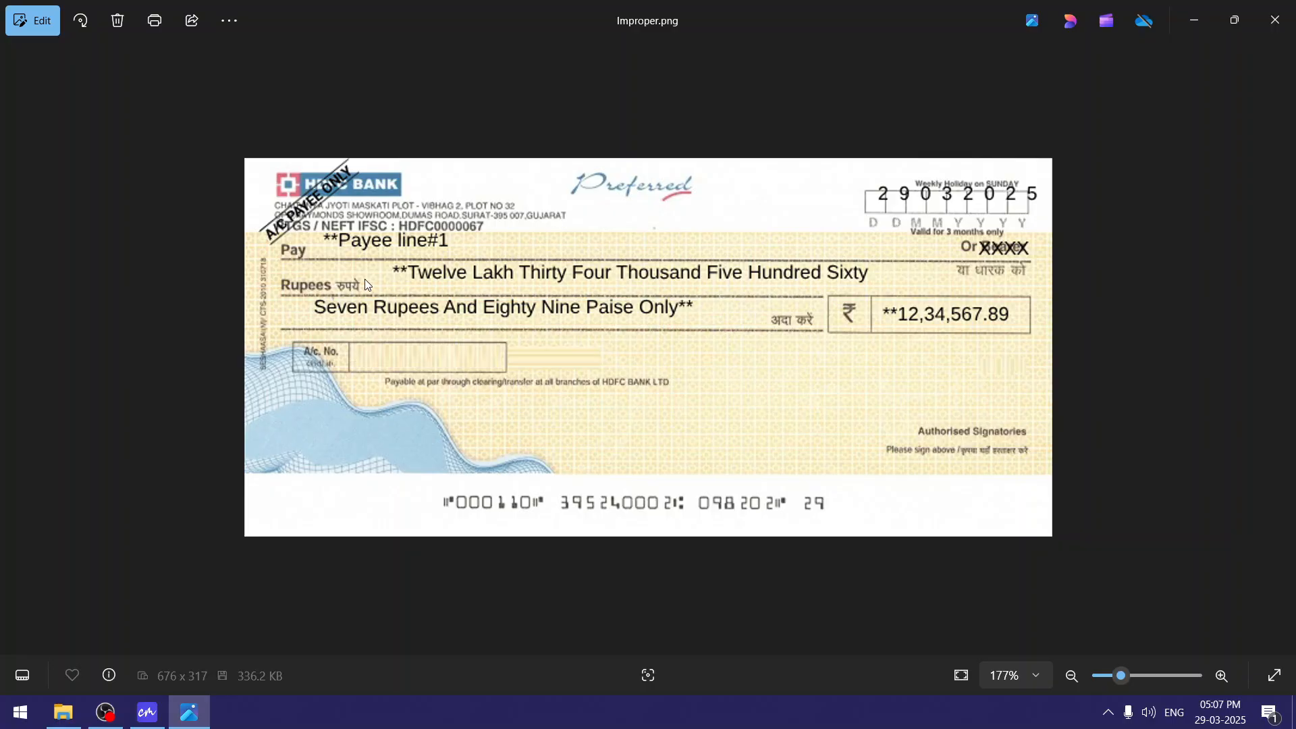
key("alt+Tab")
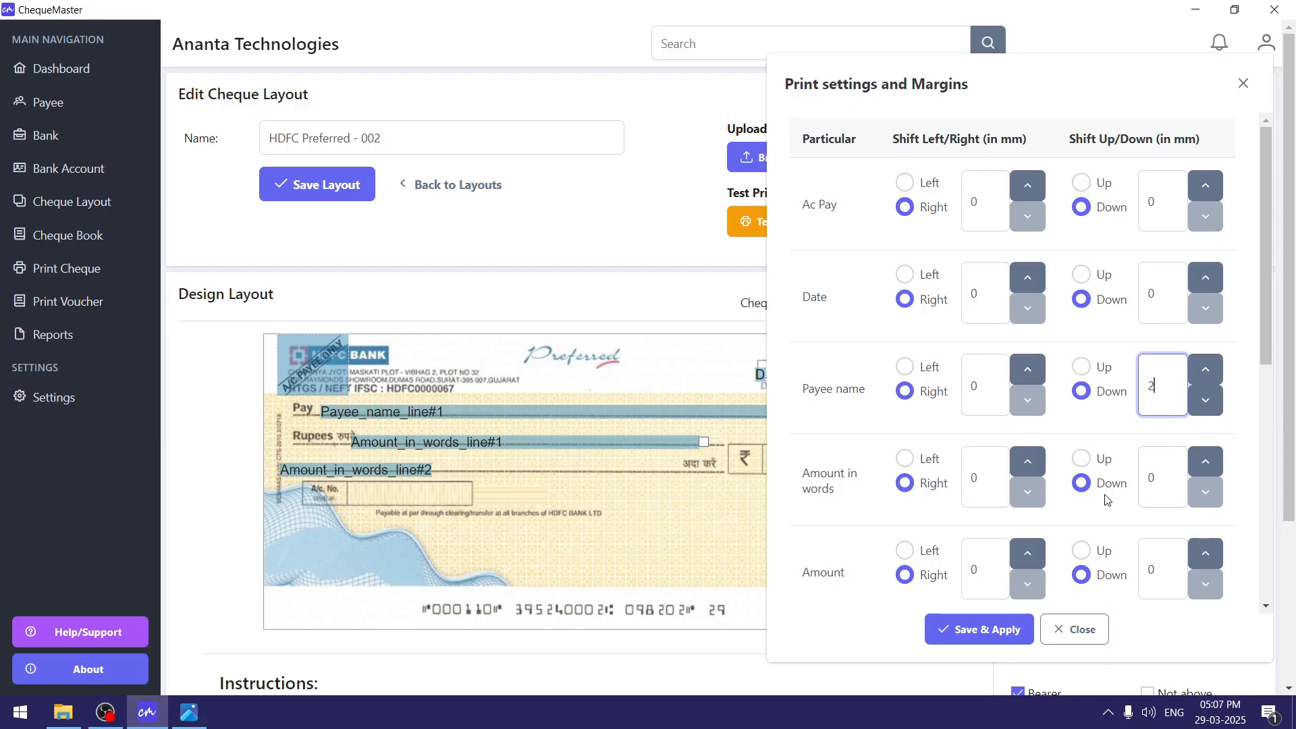
left_click(1173, 480)
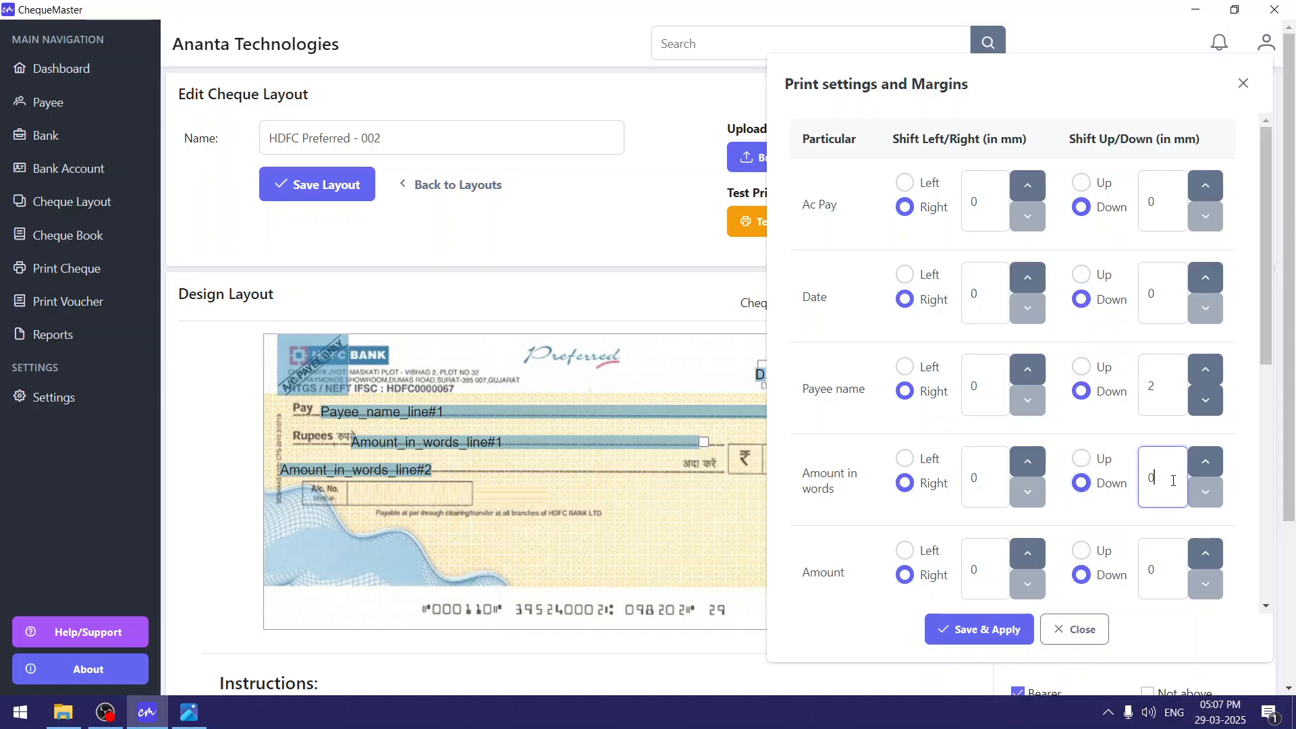
double_click(1199, 464)
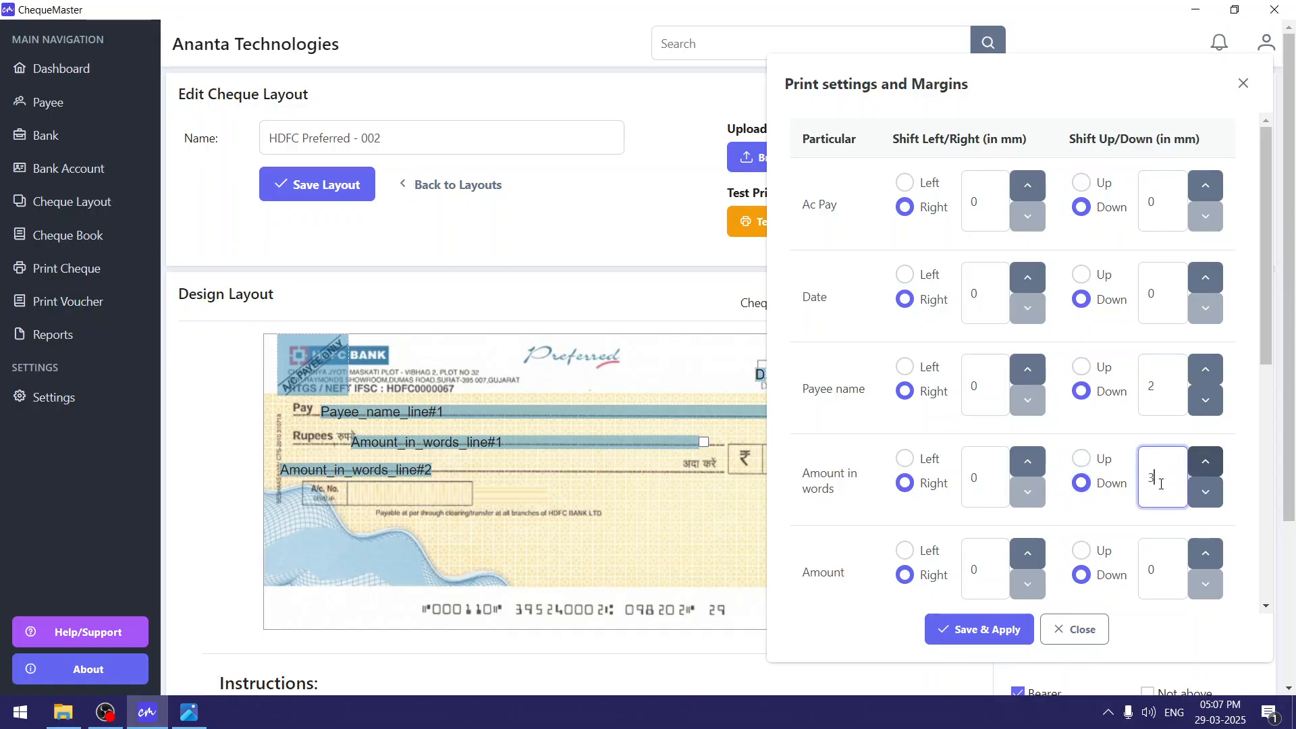
left_click(911, 463)
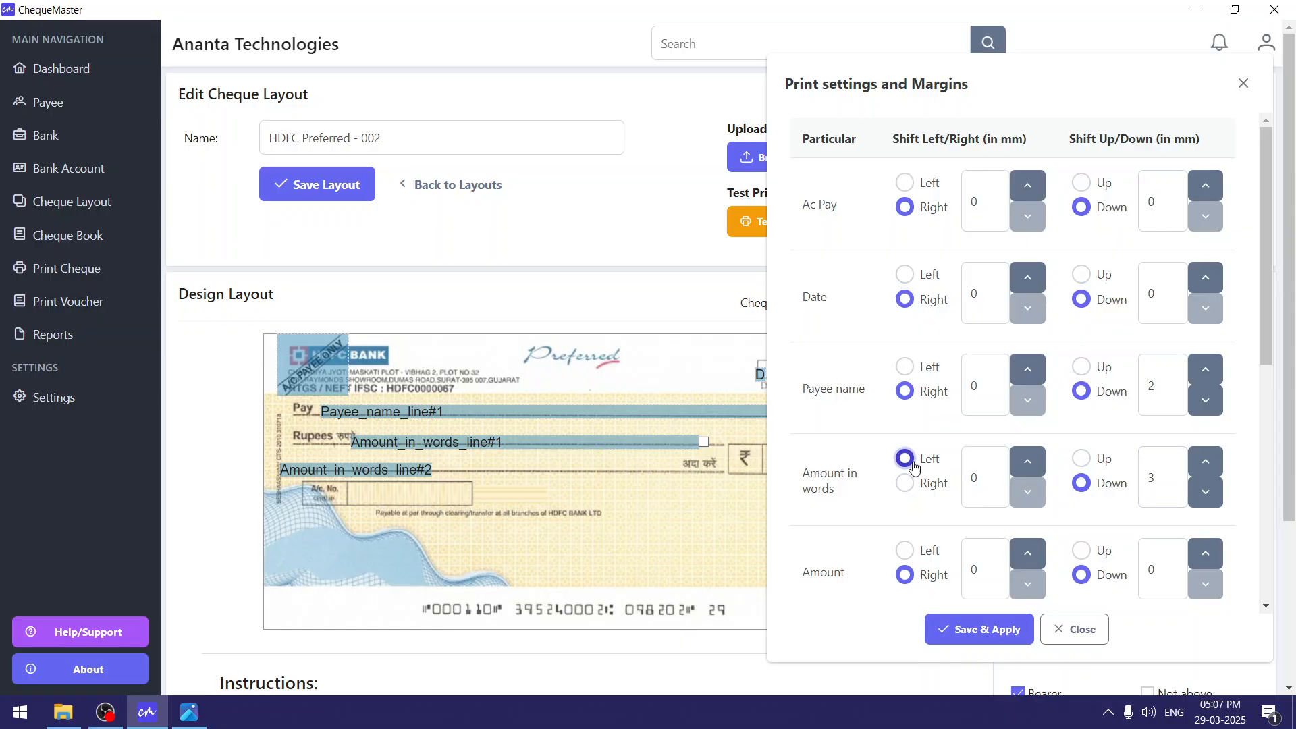
left_click(1034, 465)
left_click(1034, 465)
left_click(1034, 465)
left_click(1034, 465)
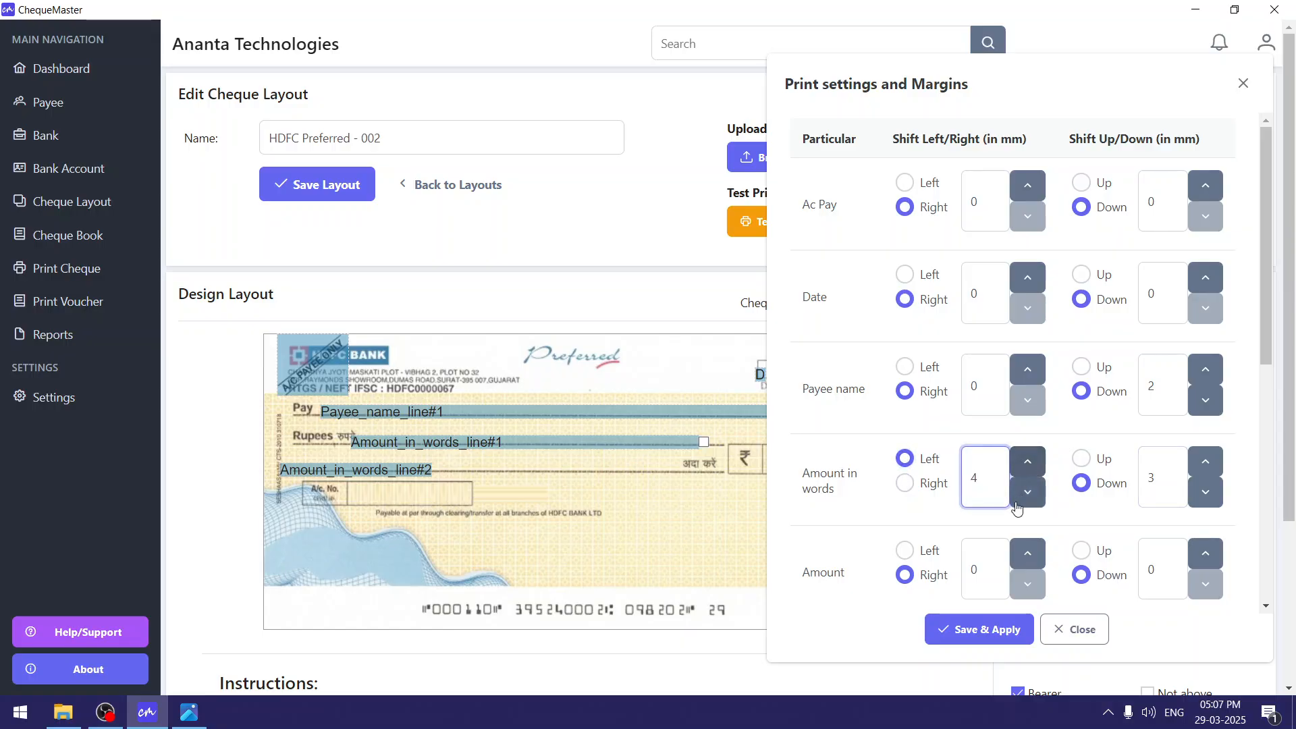
Set the date to shift 2 mm left and 2 mm down, and save and apply the print margins
double_click(813, 297)
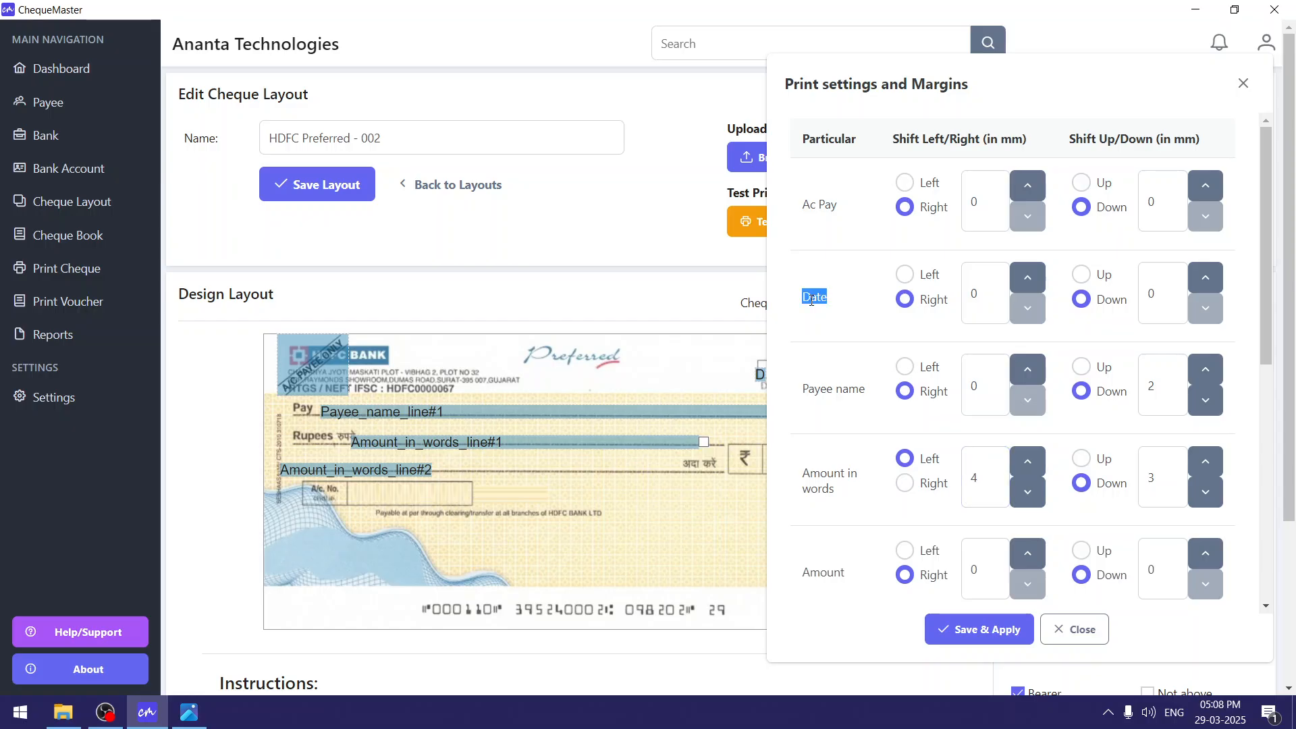
left_click(924, 280)
left_click(1027, 278)
left_click(1027, 277)
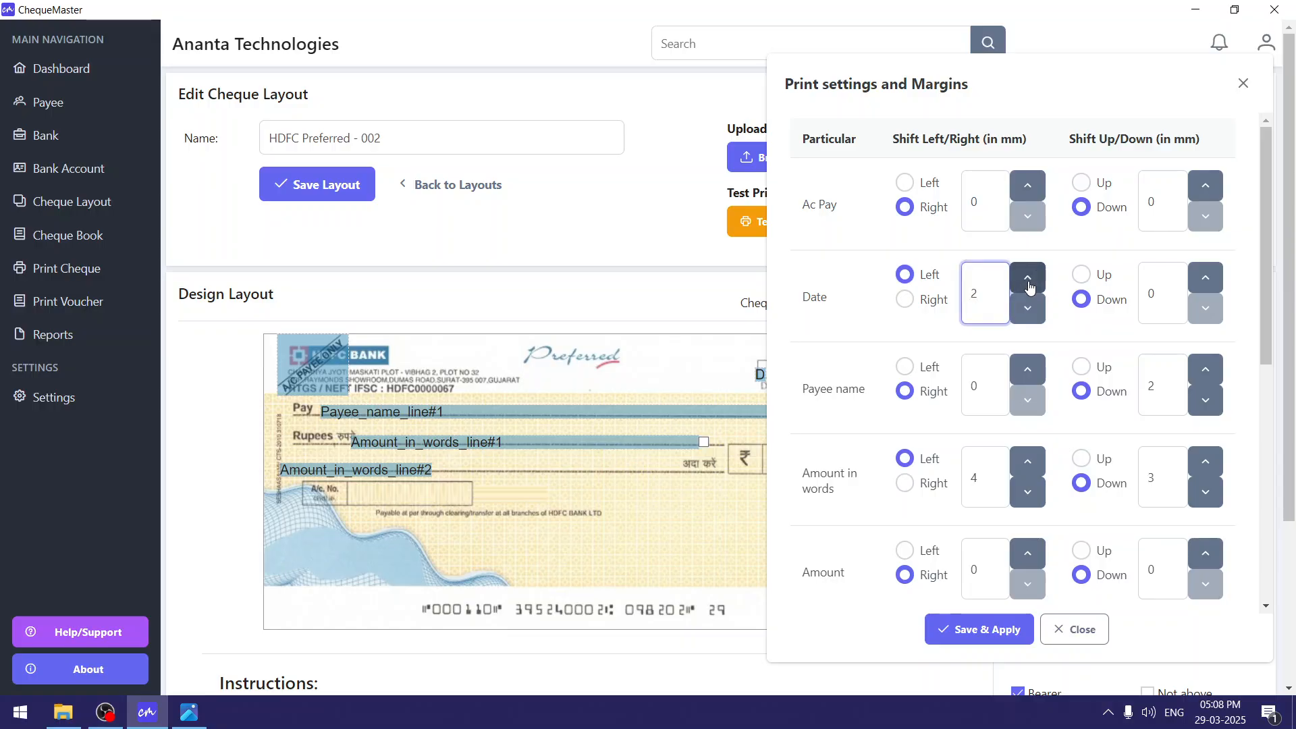
left_click(1201, 277)
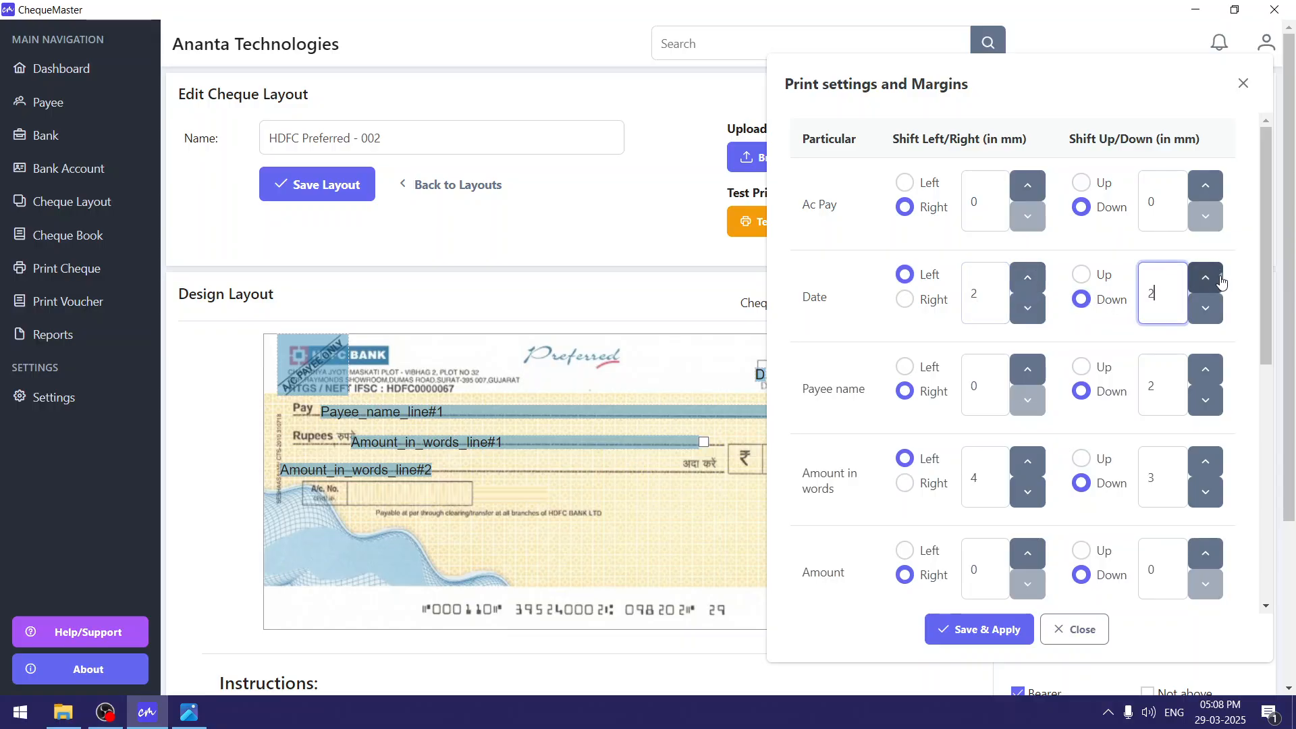
left_click(1202, 277)
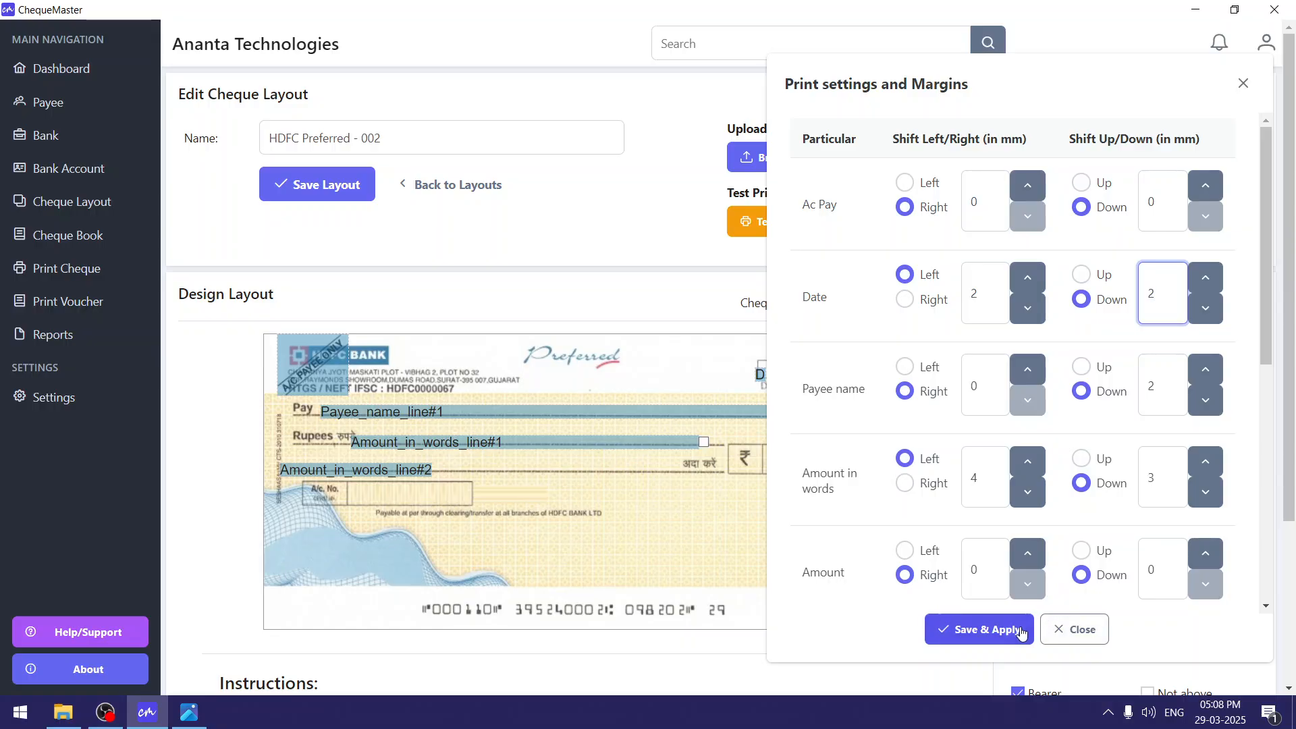
left_click(991, 629)
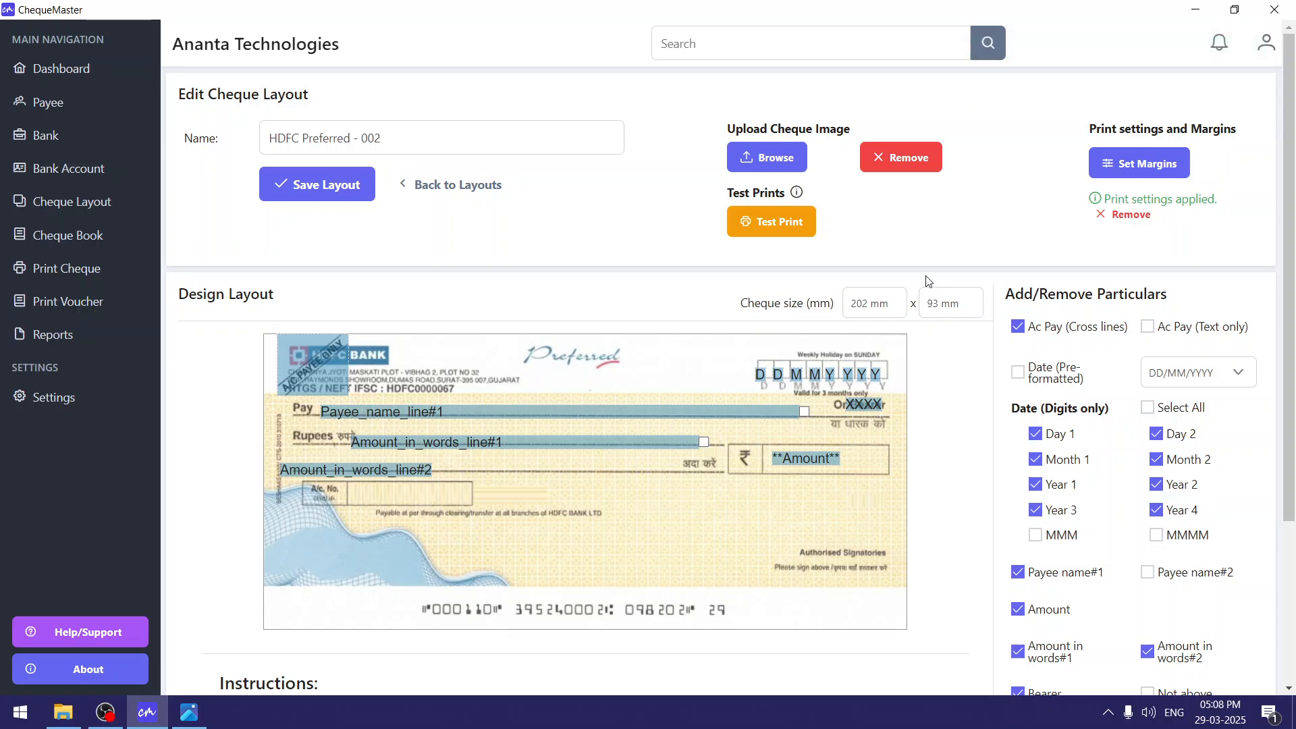
Run a test print of the cheque layout with the applied print margins
left_click(797, 226)
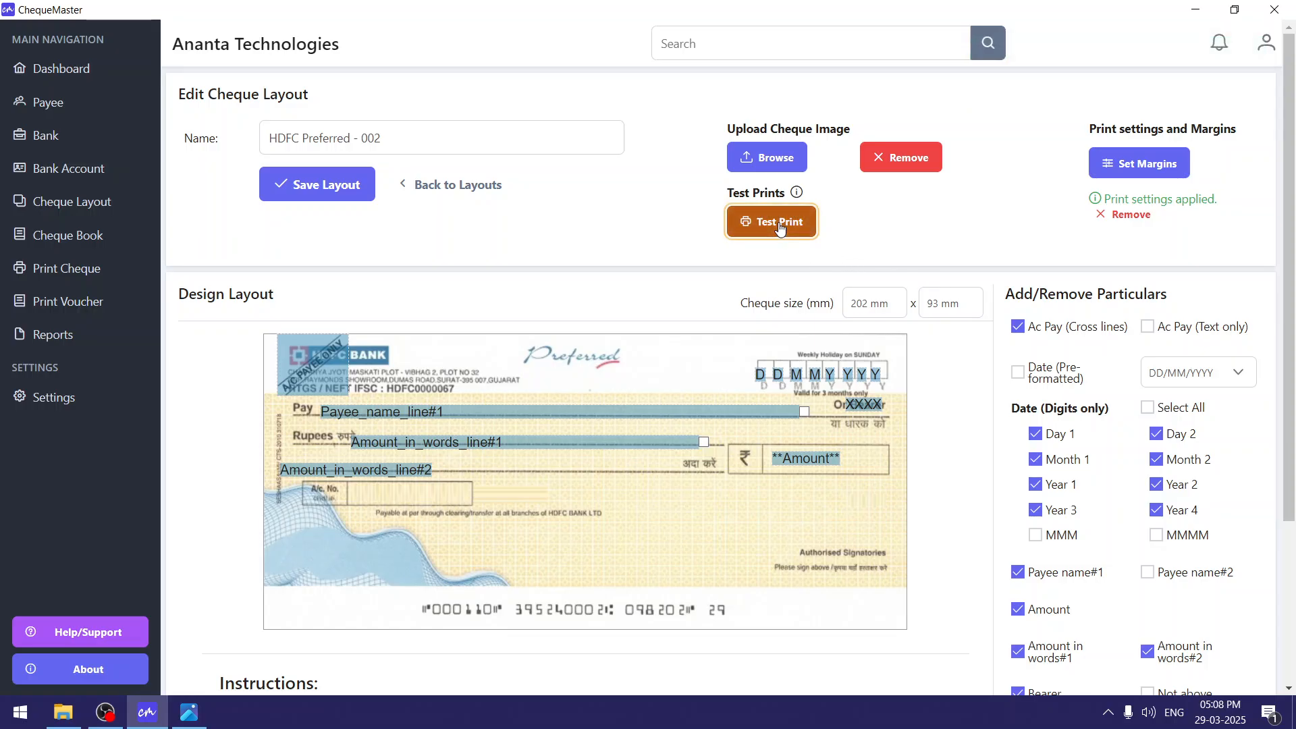
left_click(899, 238)
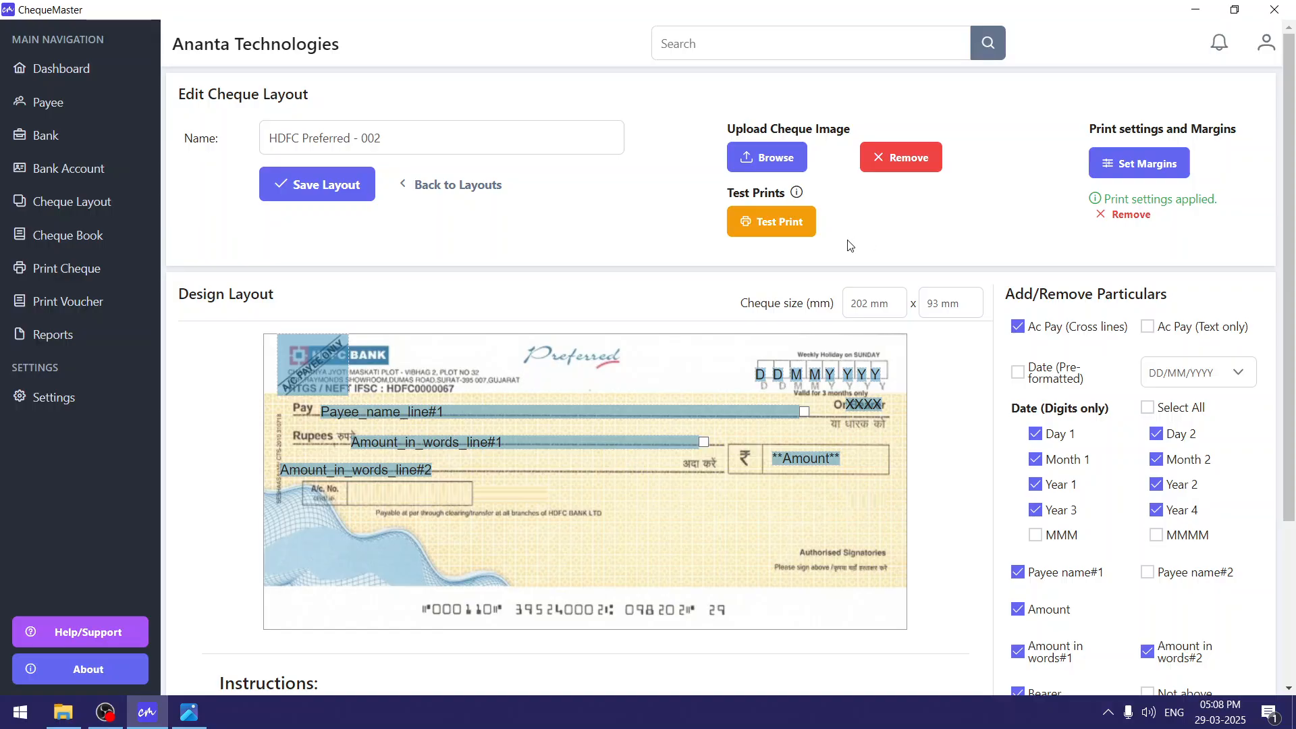
left_click(746, 229)
Open the Proper image from the desktop, examine the field alignment on the cheque, and return to the layout in ChequeMaster
left_click(1293, 710)
double_click(35, 395)
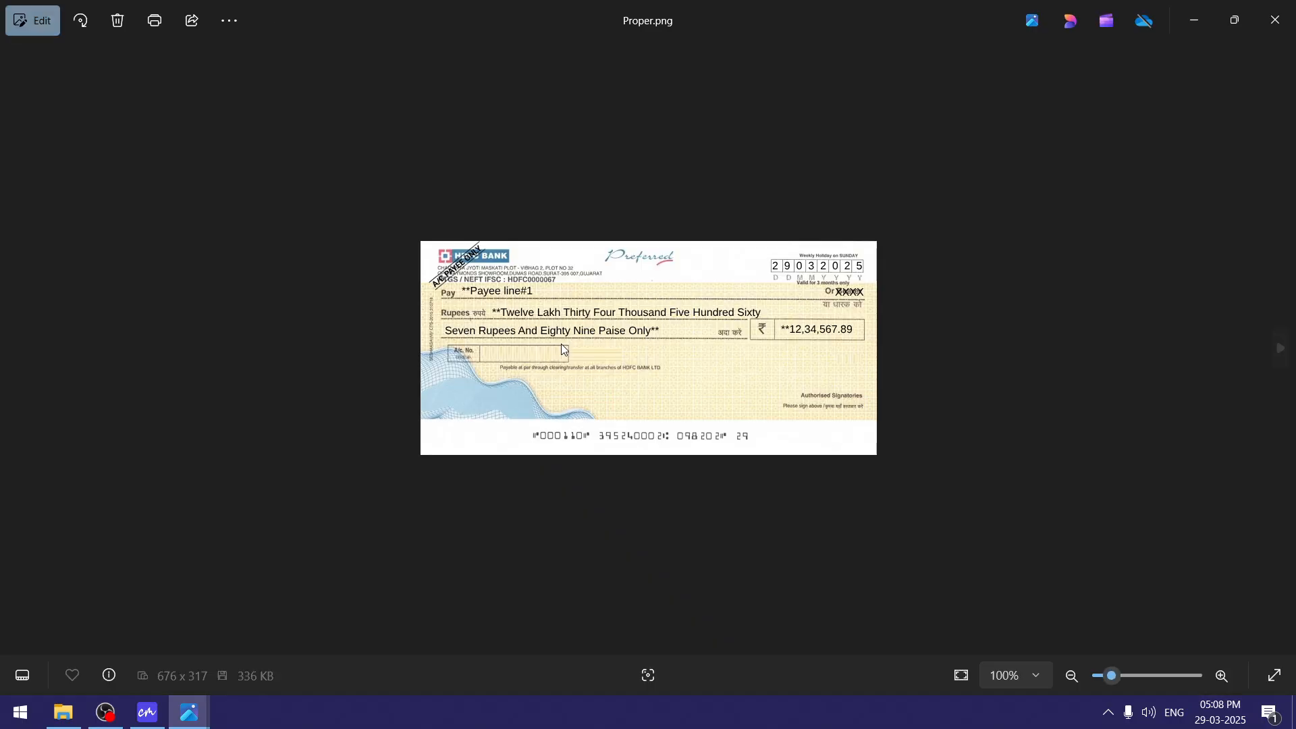
scroll(640, 315, "up", 5)
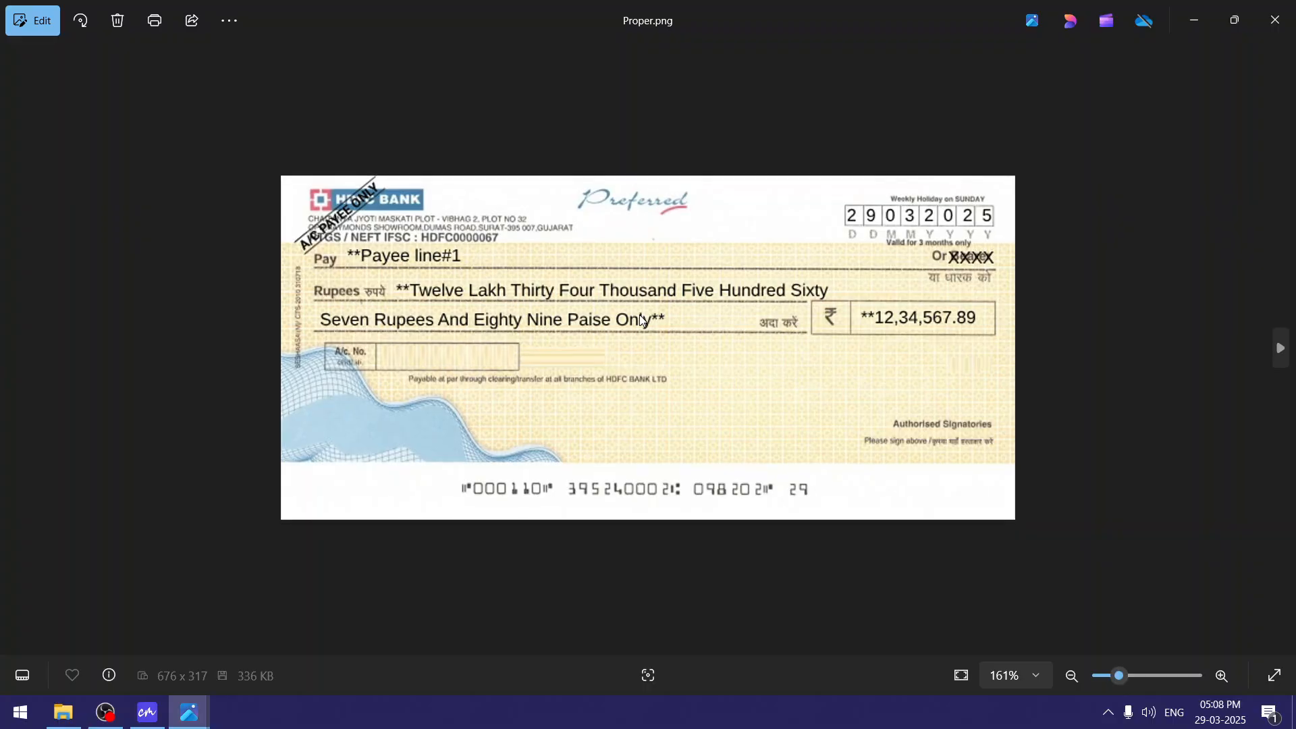
left_click(1261, 32)
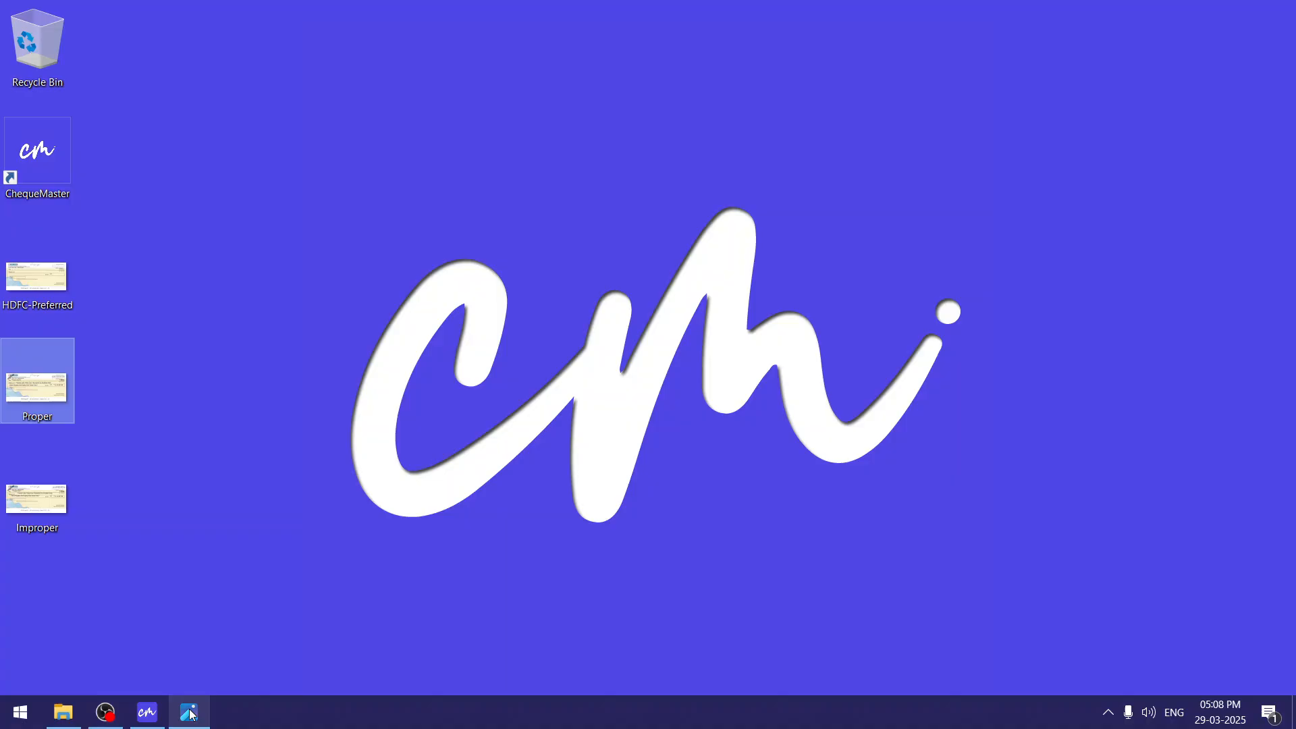
left_click(147, 712)
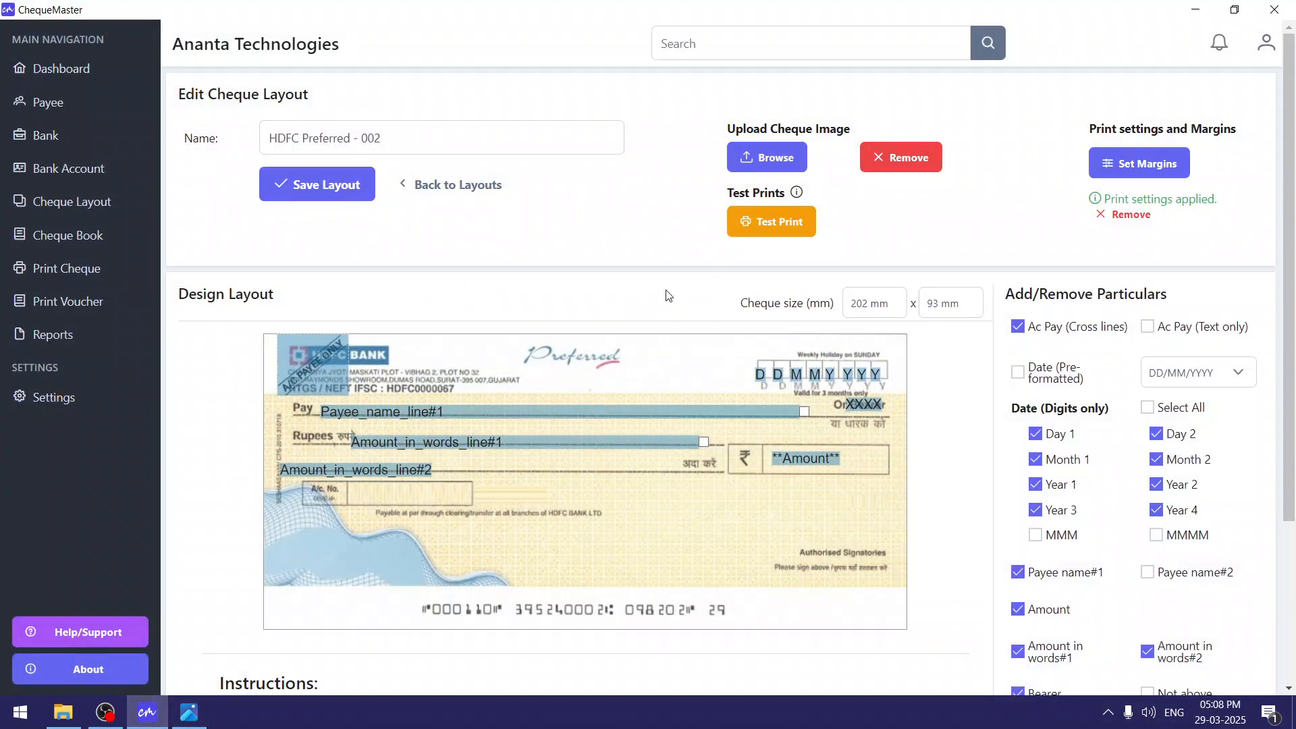
scroll(667, 296, "down", 5)
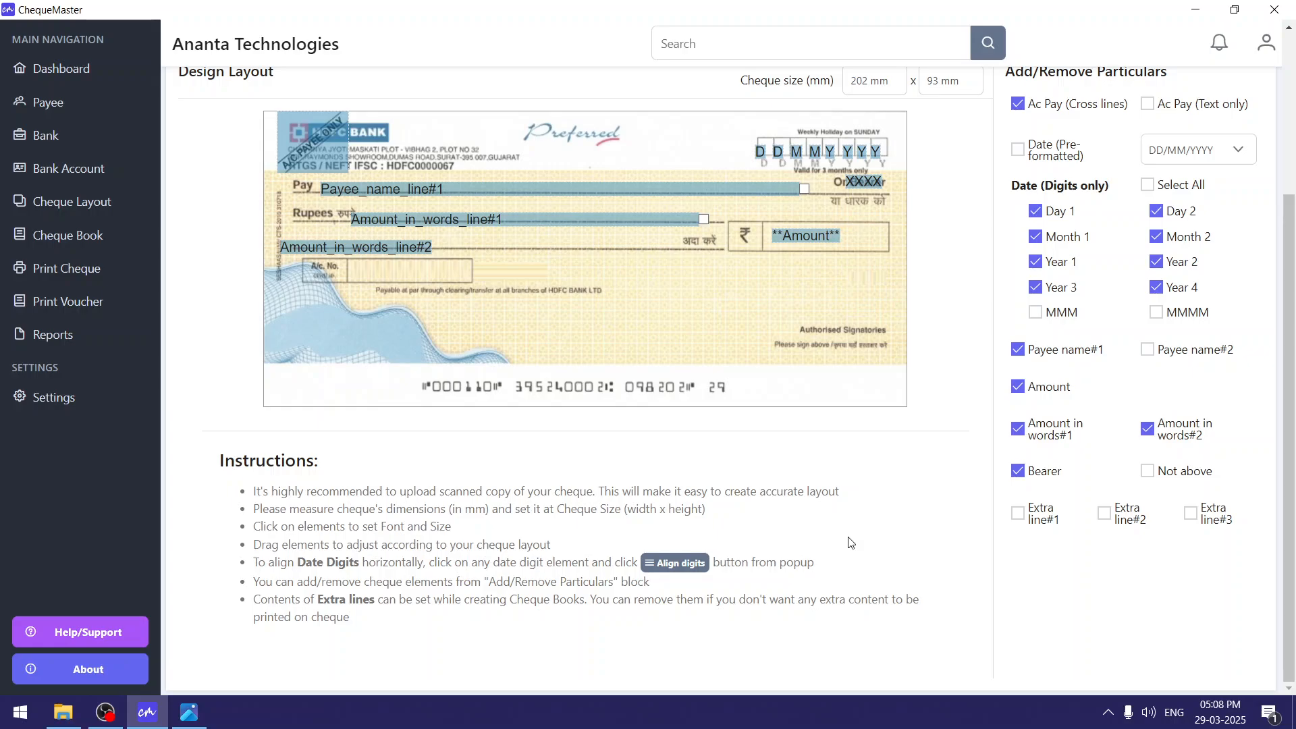
scroll(848, 538, "up", 5)
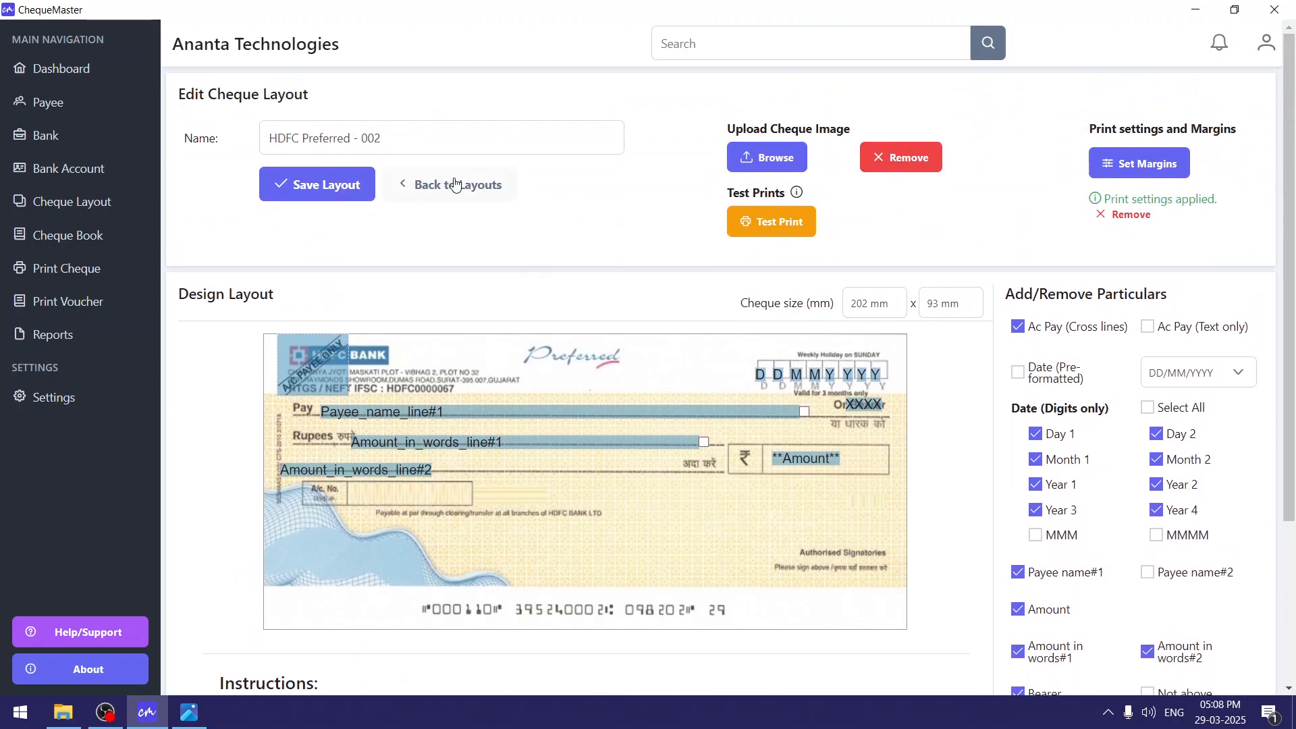